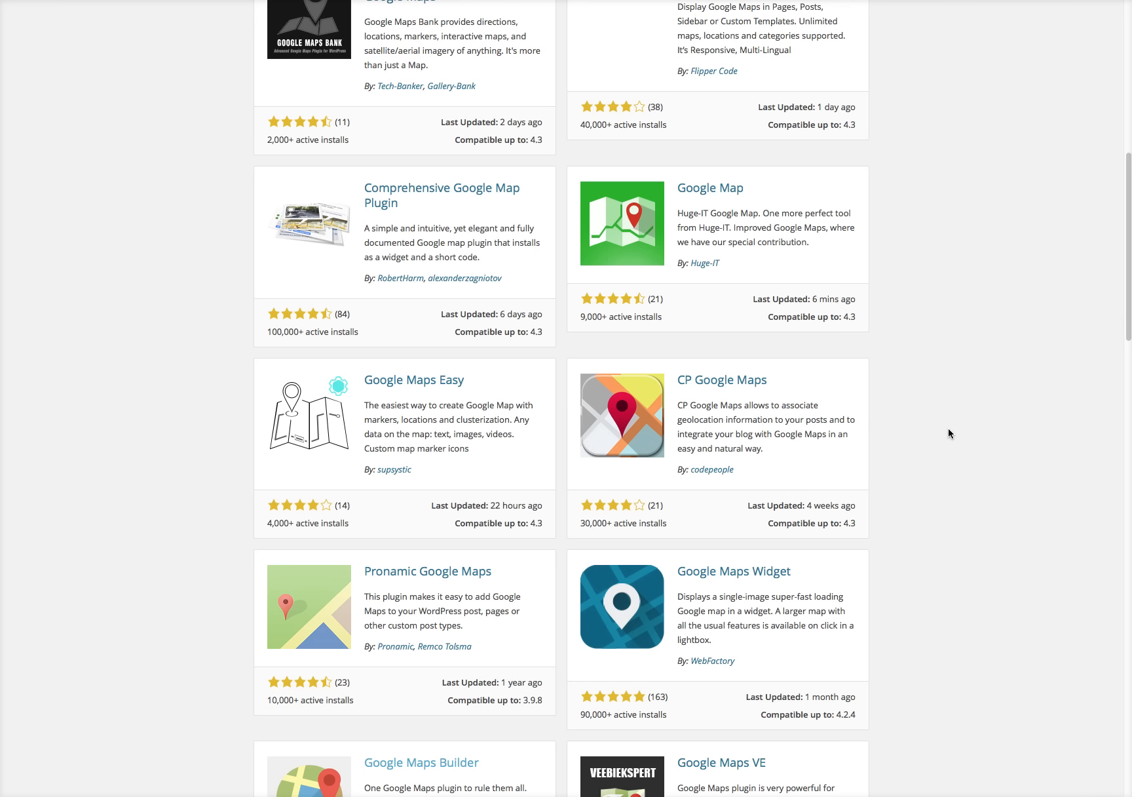
Step: Browse the "google maps" plugin search results and view the Simple Google Maps Short Code plugin page, returning to the results
scroll(949, 433, "down", 10)
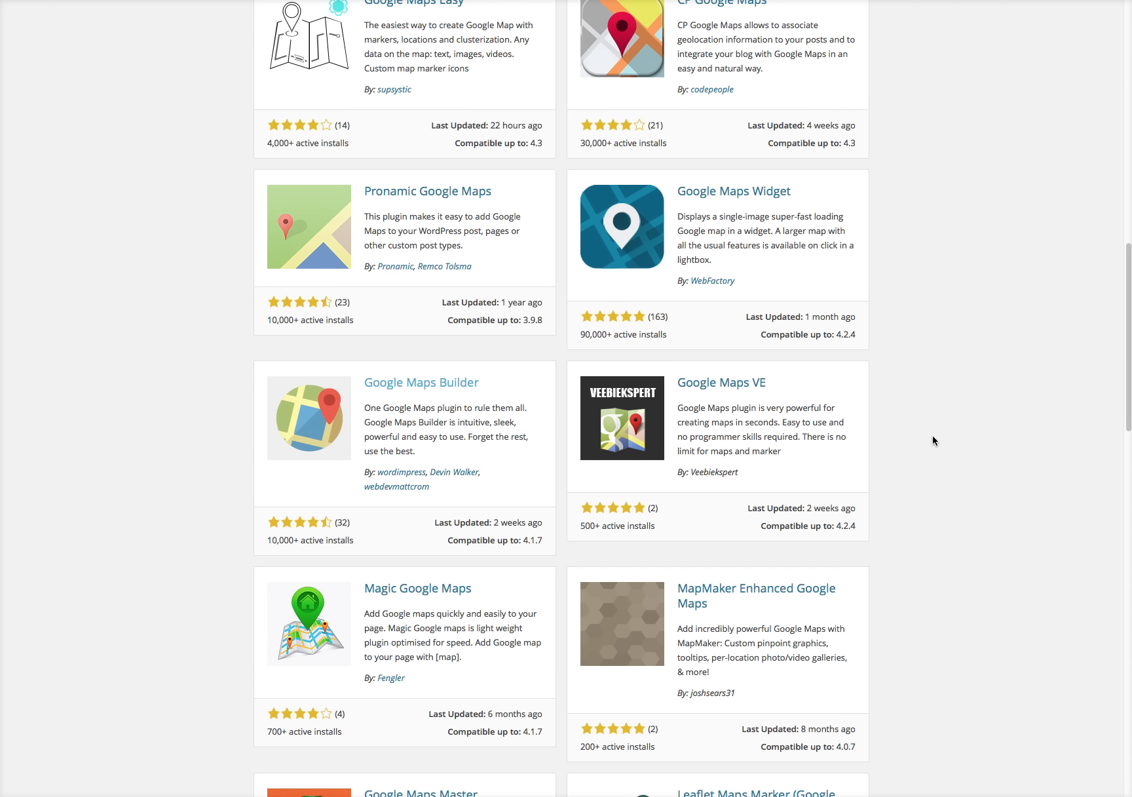
scroll(946, 437, "down", 15)
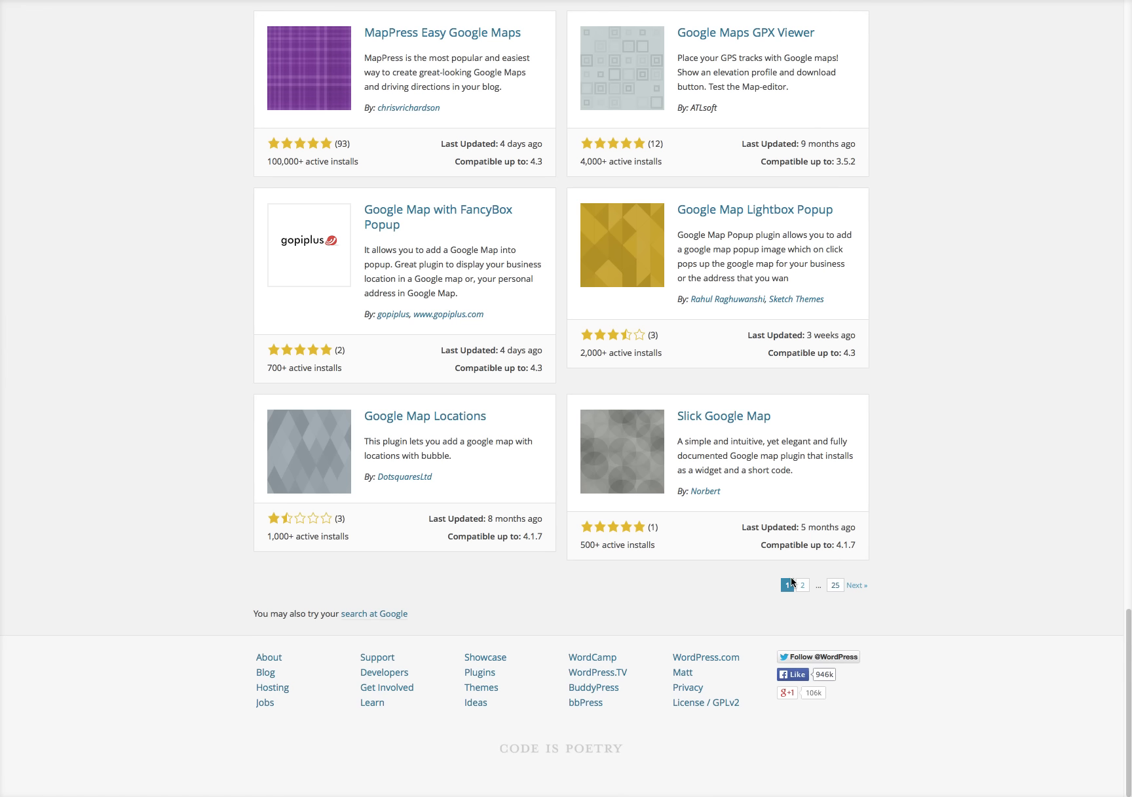
scroll(800, 584, "up", 1)
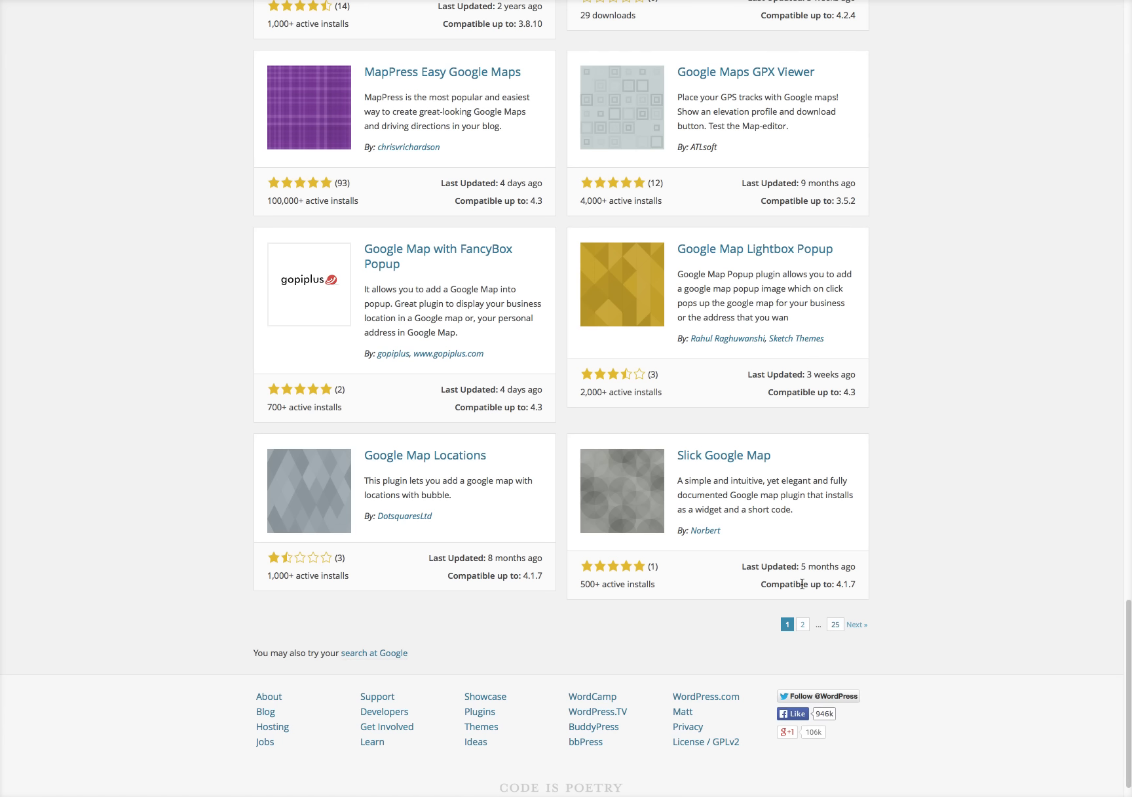
scroll(783, 561, "up", 10)
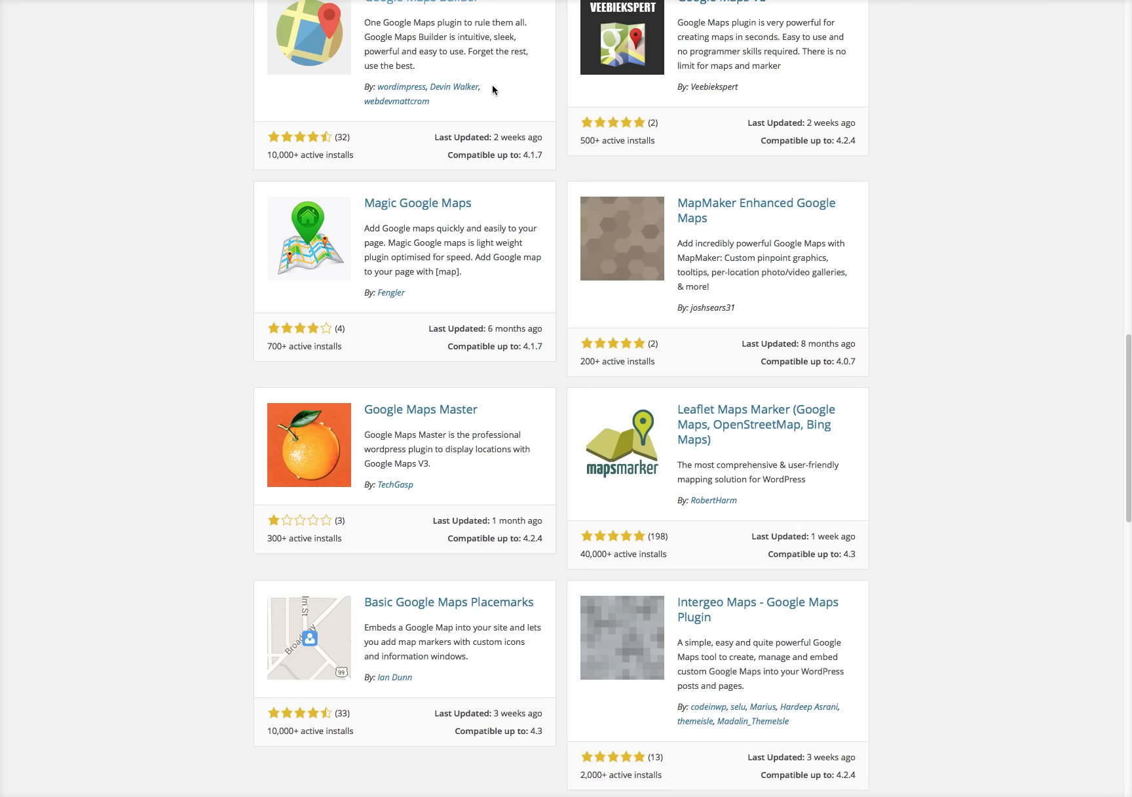
scroll(553, 165, "up", 20)
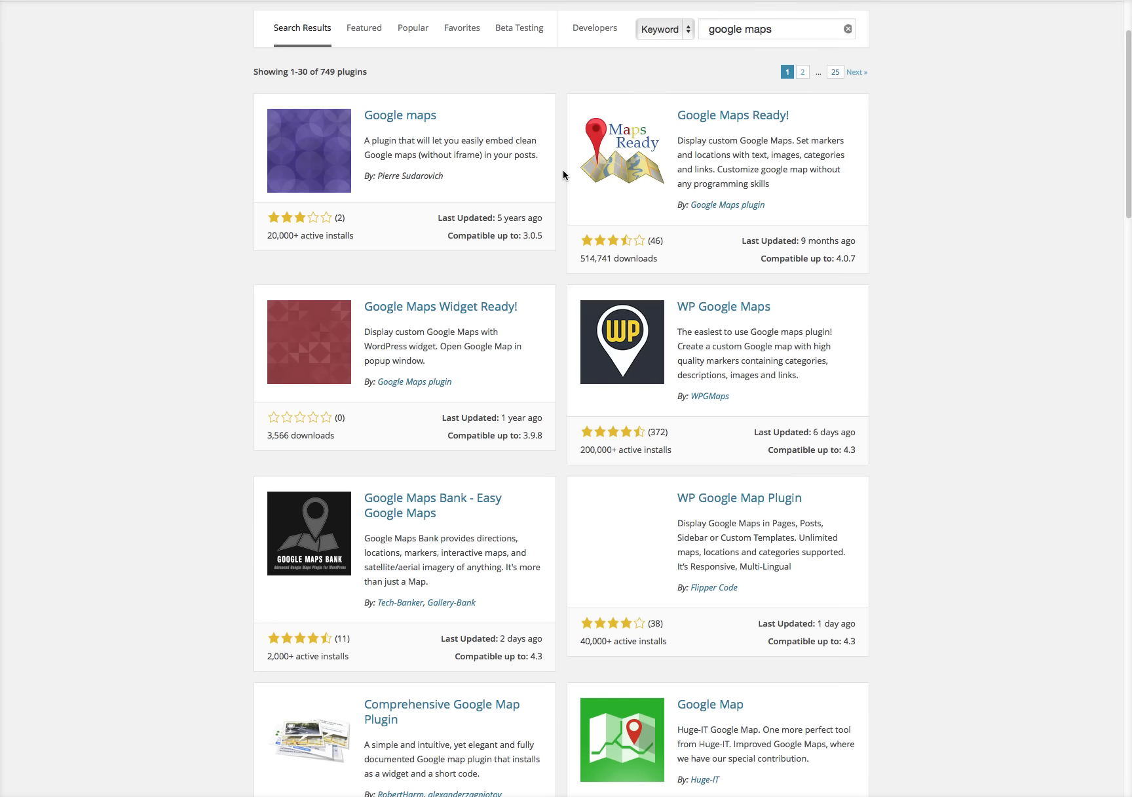
scroll(564, 175, "up", 4)
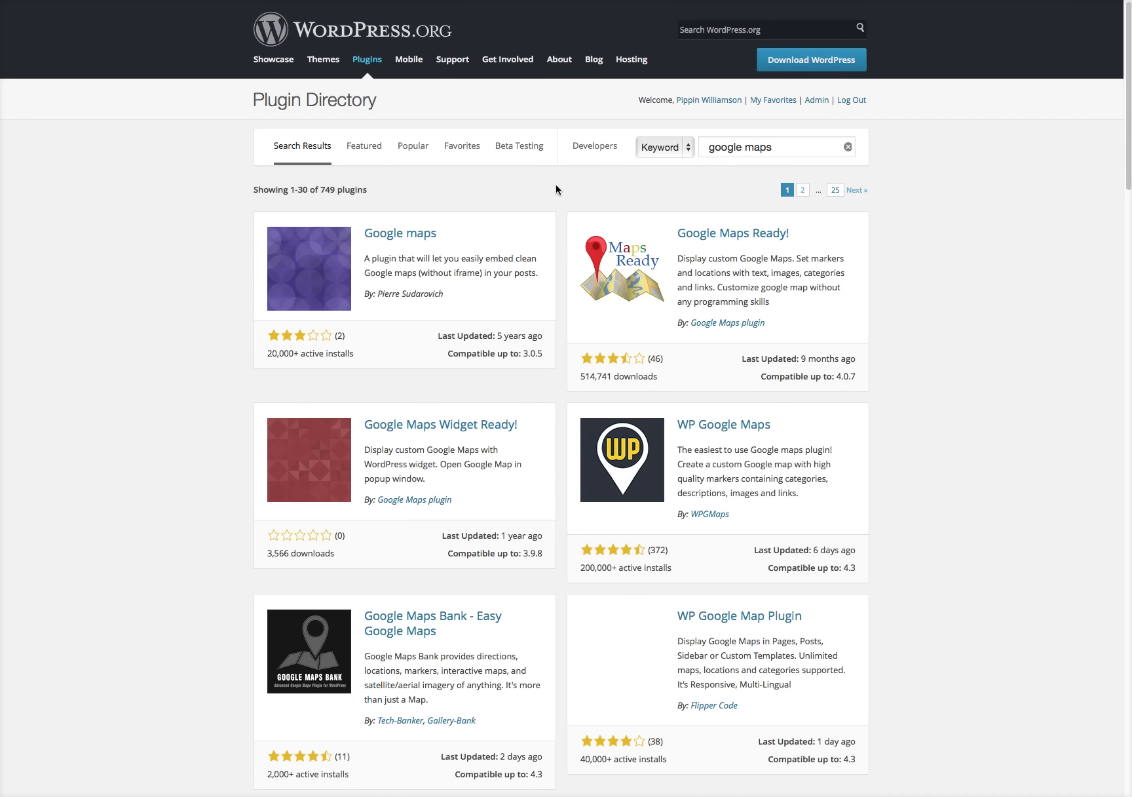
left_click(609, 0)
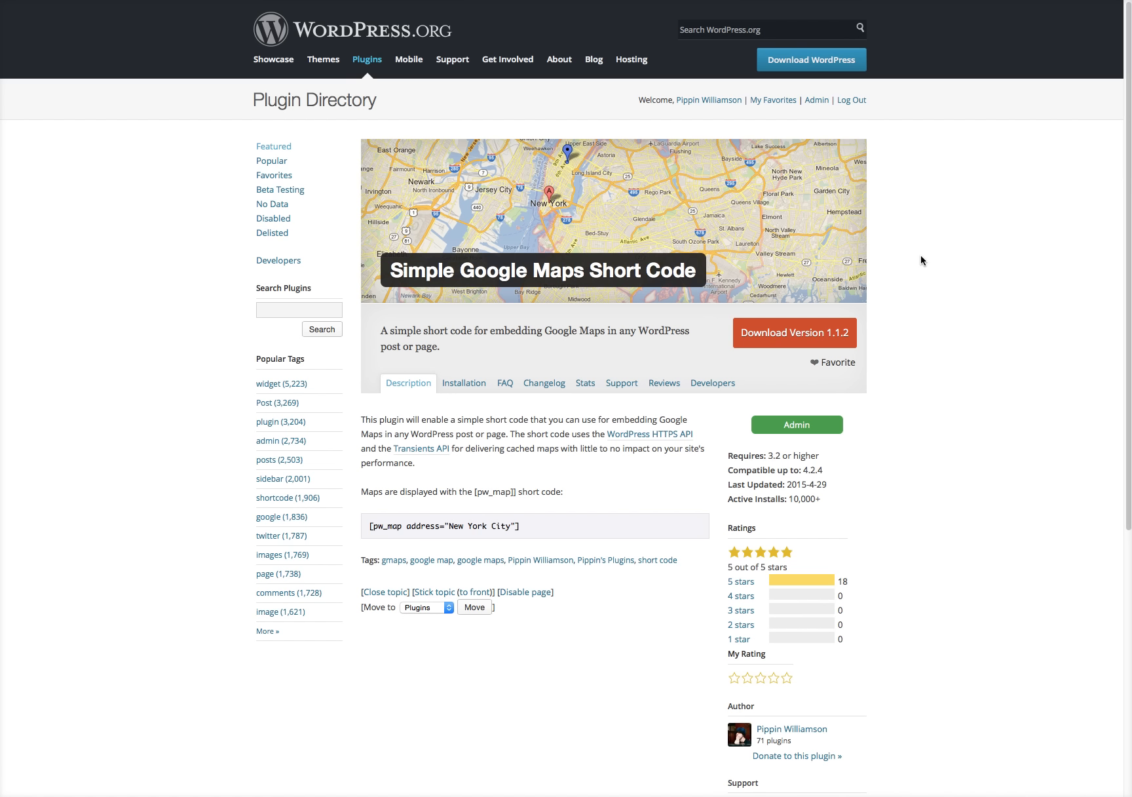
left_click(309, 1)
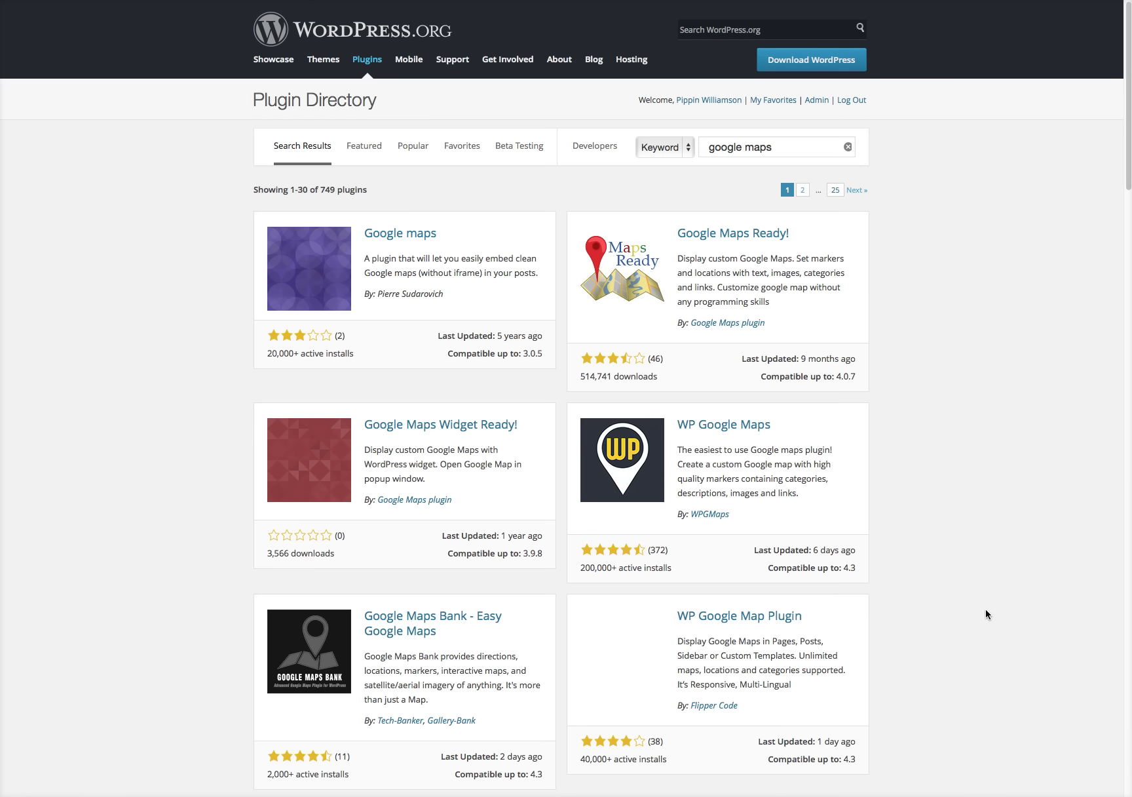
Step: Open the Google Maps Builder plugin page from the search results and read its description and highlights
scroll(978, 610, "down", 5)
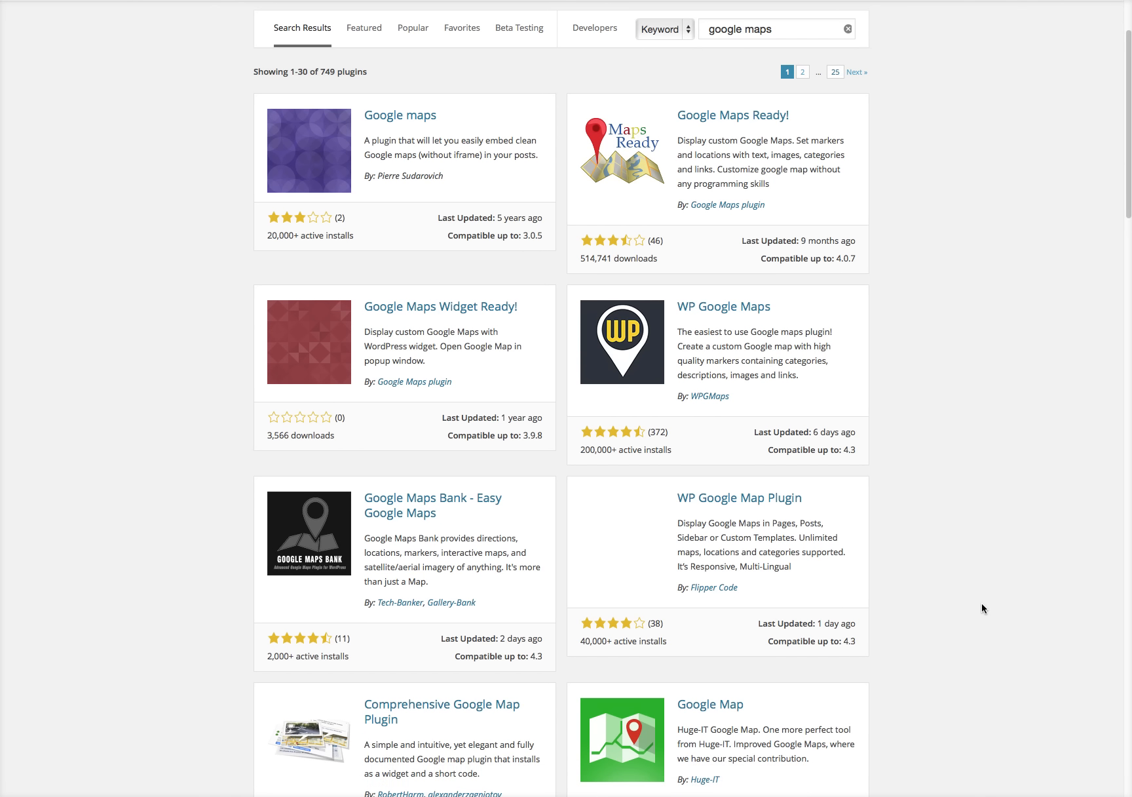
scroll(982, 608, "down", 9)
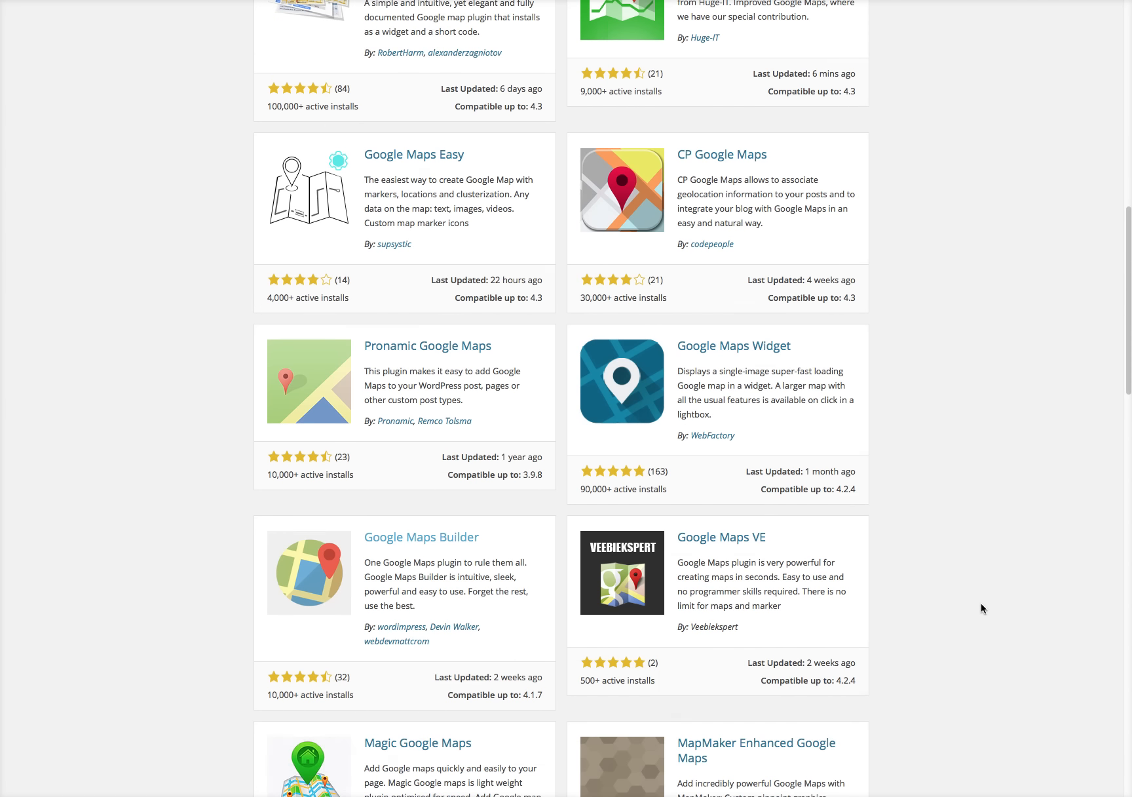
left_click(397, 436)
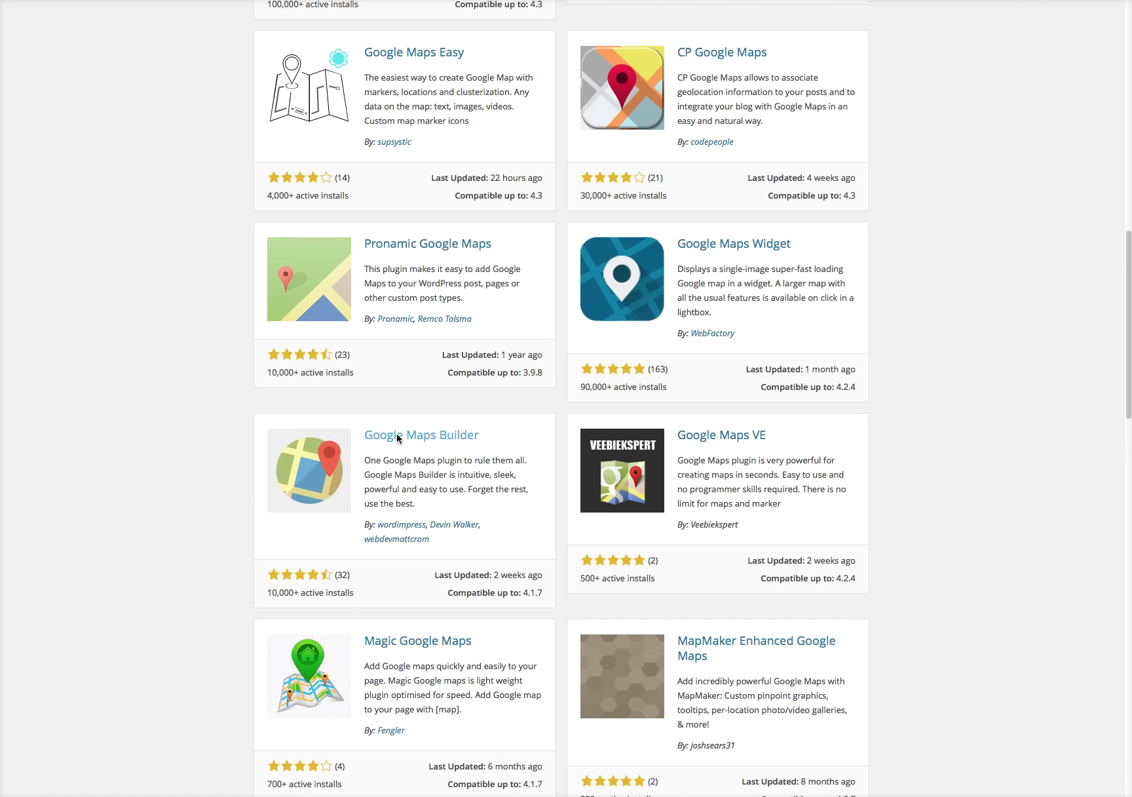
scroll(928, 532, "down", 1)
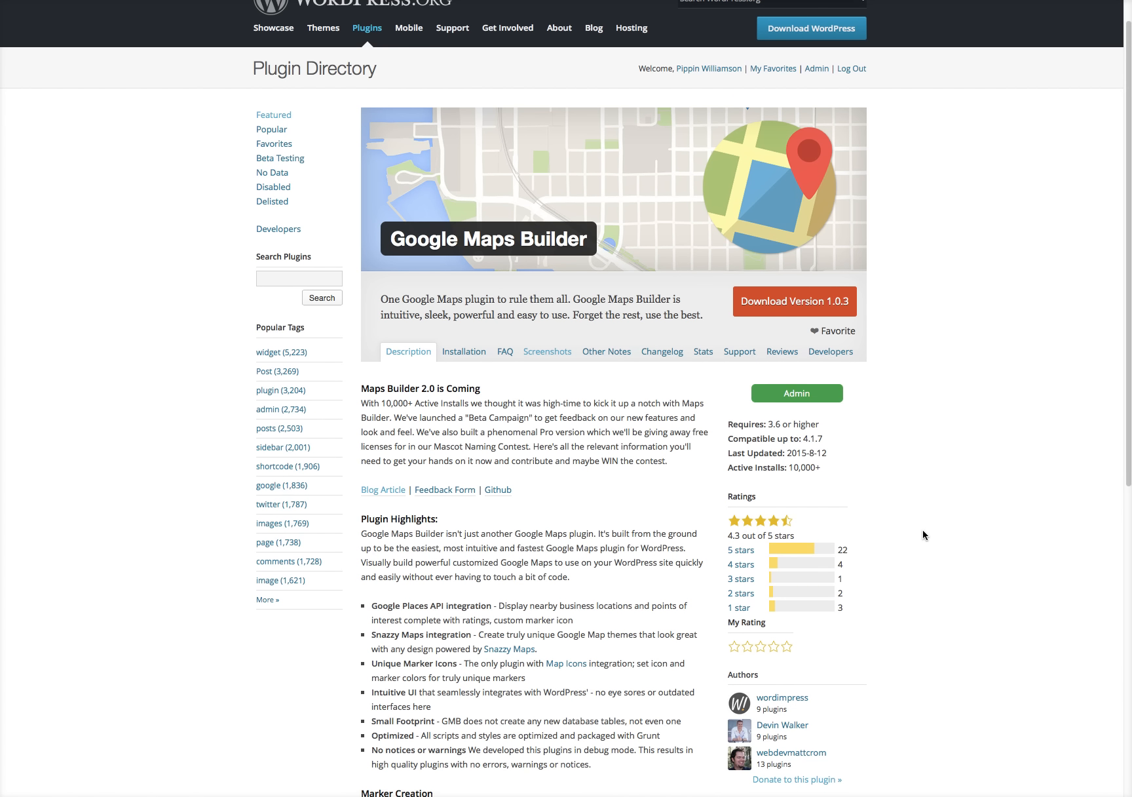
scroll(927, 532, "down", 2)
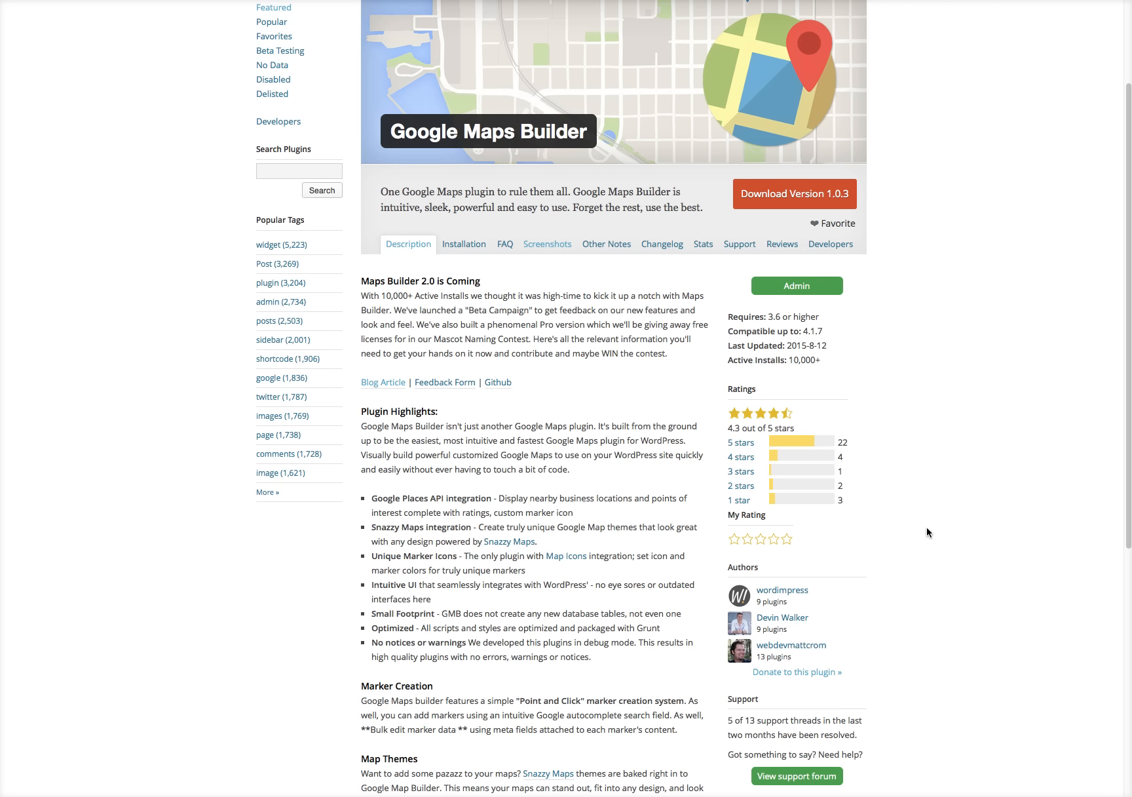
scroll(927, 532, "up", 3)
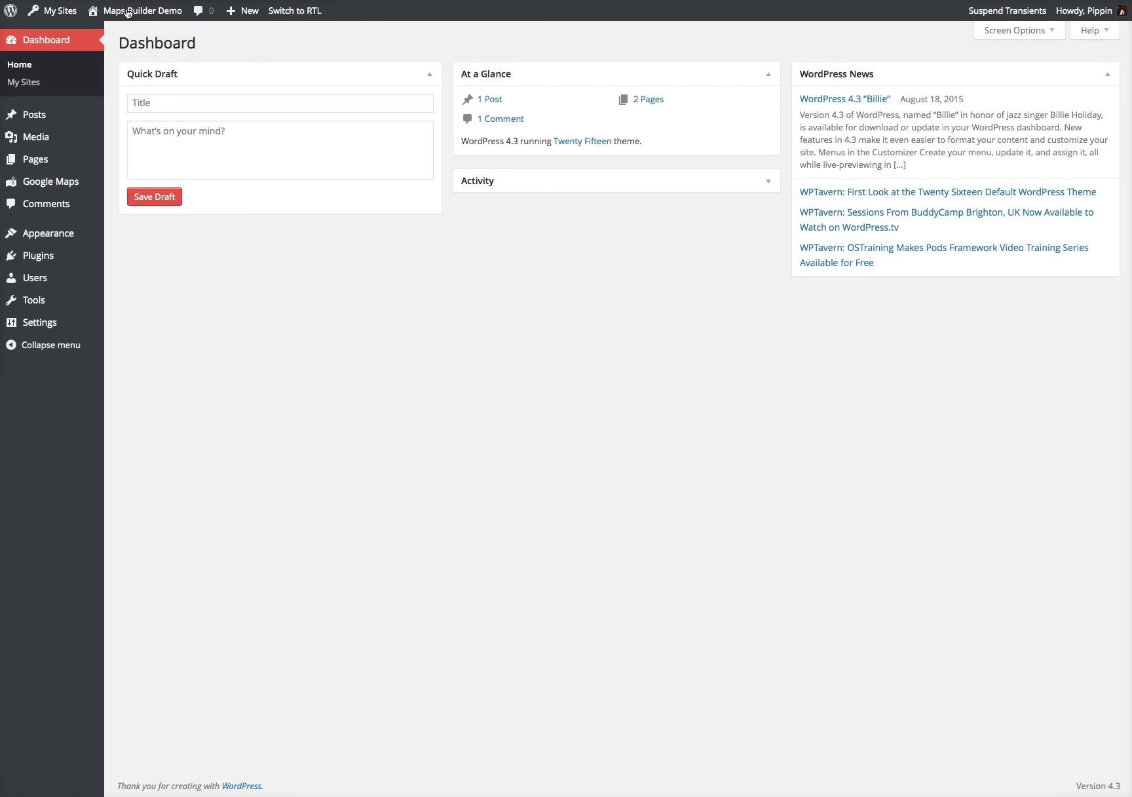
Step: Switch to the Maps Builder Demo site's admin and add a new Google map titled "Hutchinson, KS"
left_click(414, 321)
mouse_move(51, 186)
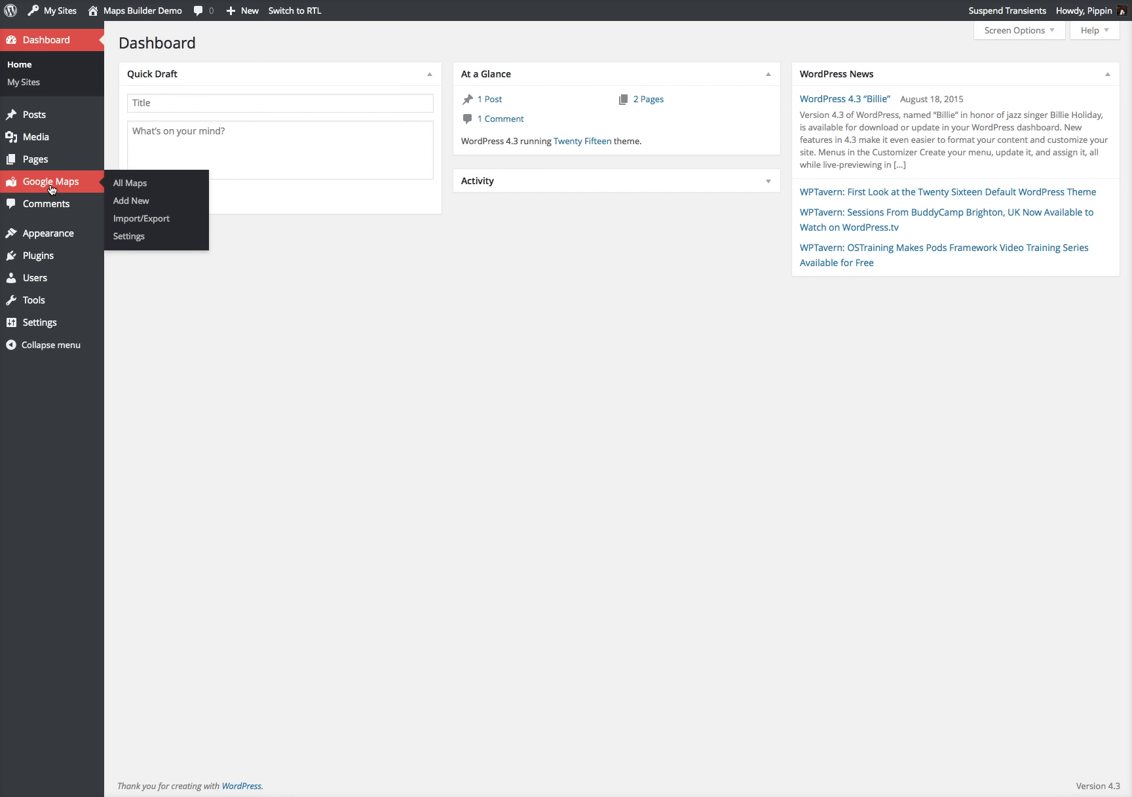
left_click(49, 183)
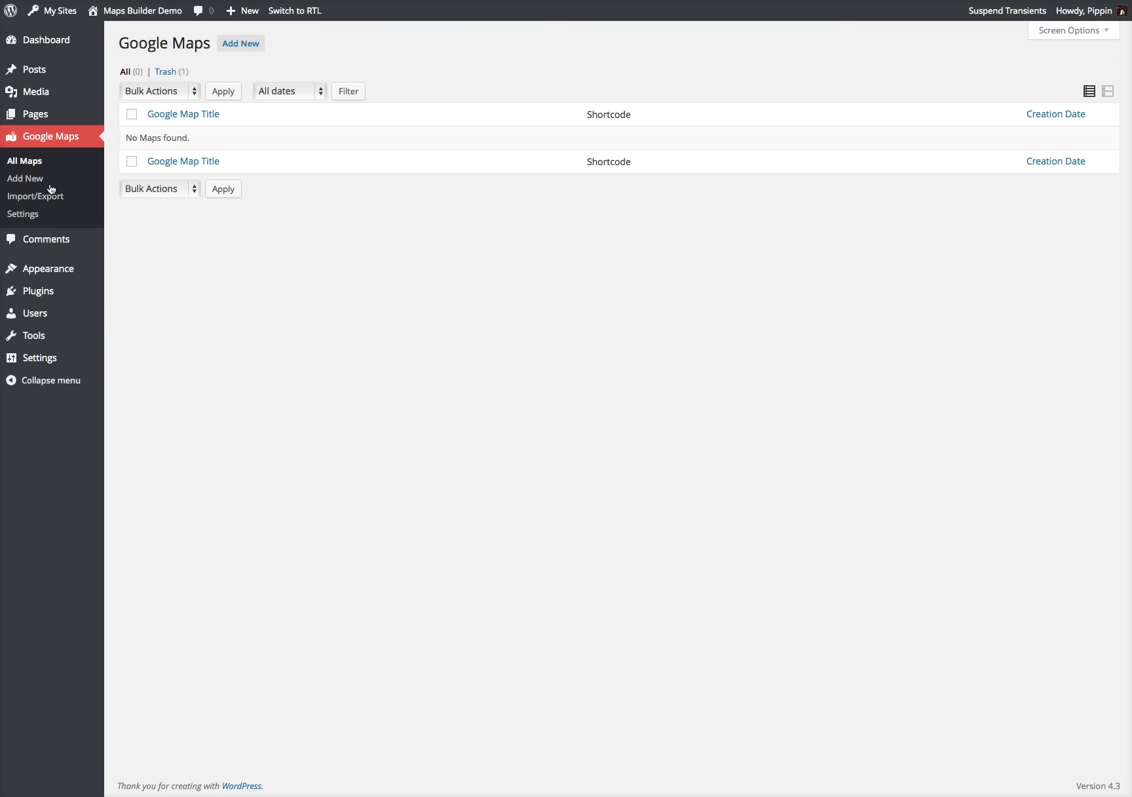
left_click(238, 44)
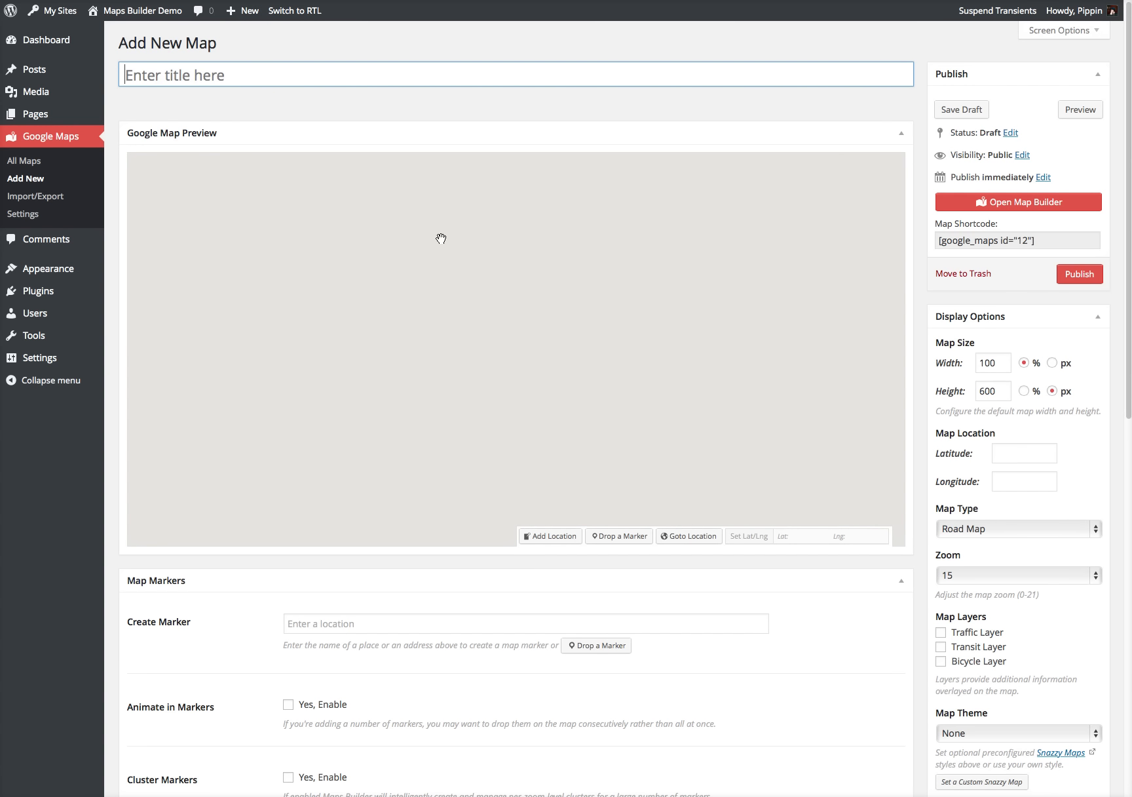
type("Hutch")
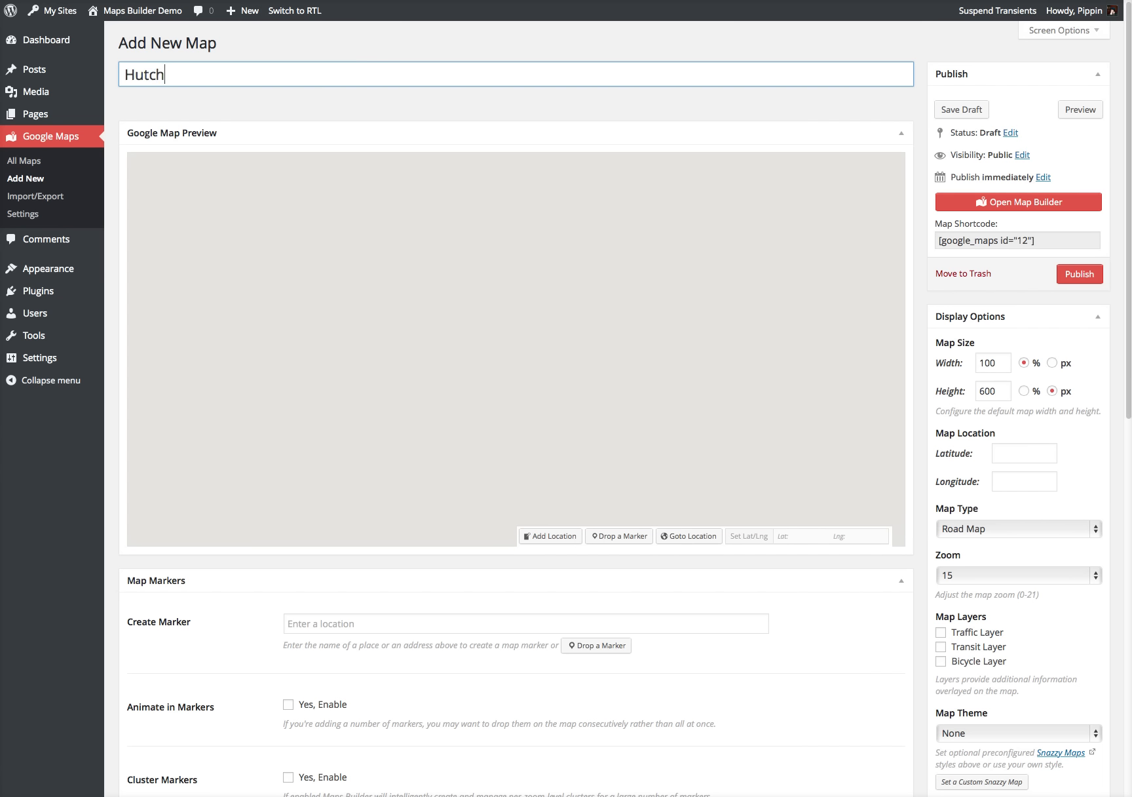
type("inson, KS")
left_click(920, 434)
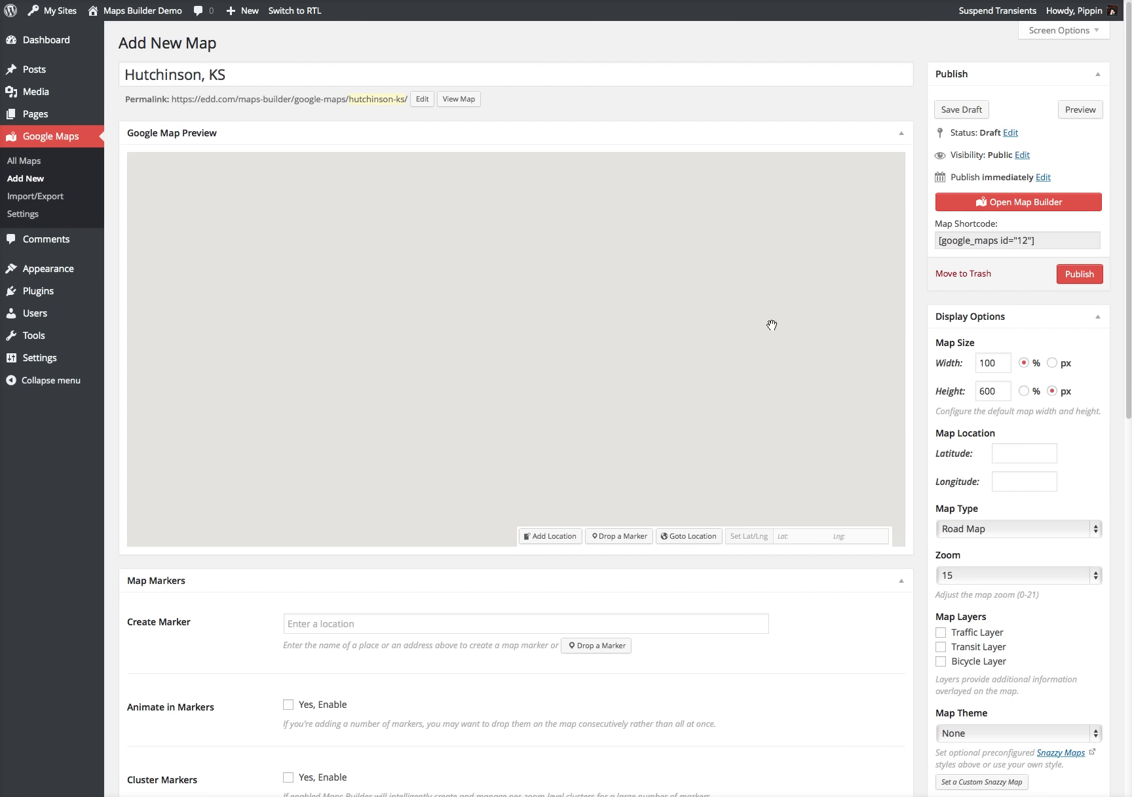
Step: Add a location to the map preview by searching for "Hutchin" and choosing Hutchinson, KS, United States
left_click(553, 536)
left_click(444, 410)
type("Hutchin")
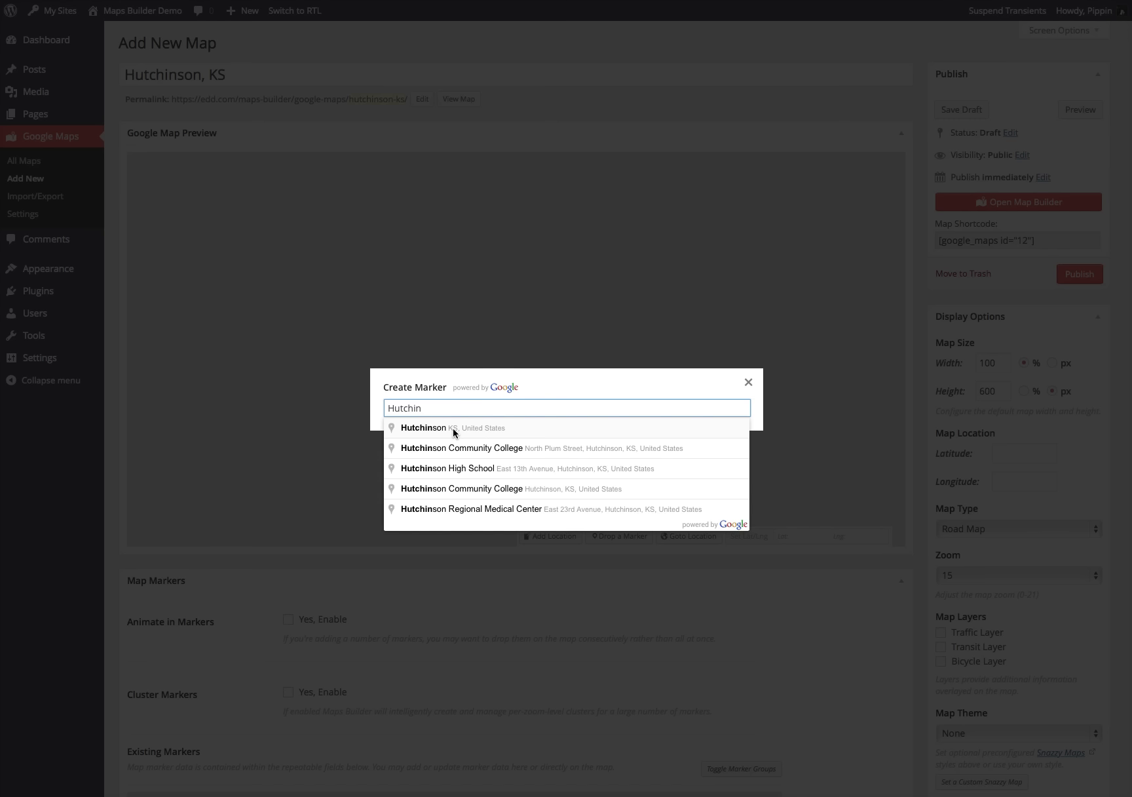
left_click(454, 430)
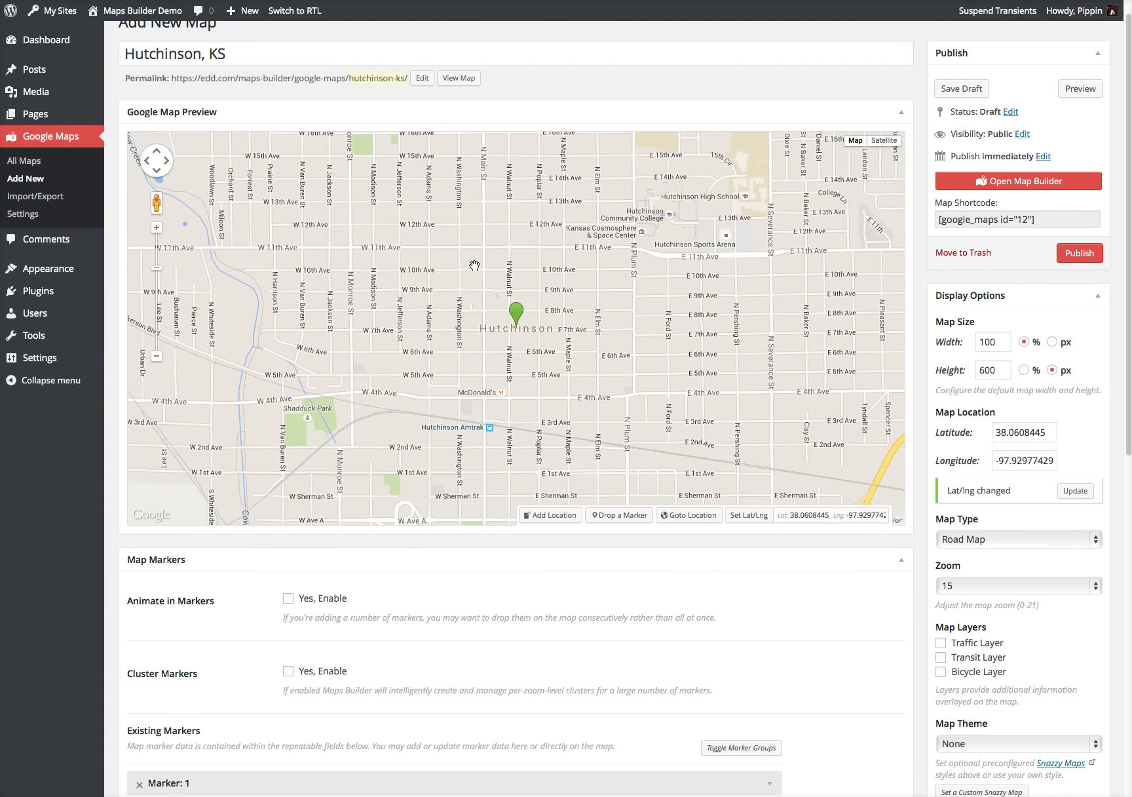
Step: Zoom the map preview out to level 11 and back in to level 15
left_click(157, 357)
left_click(157, 357)
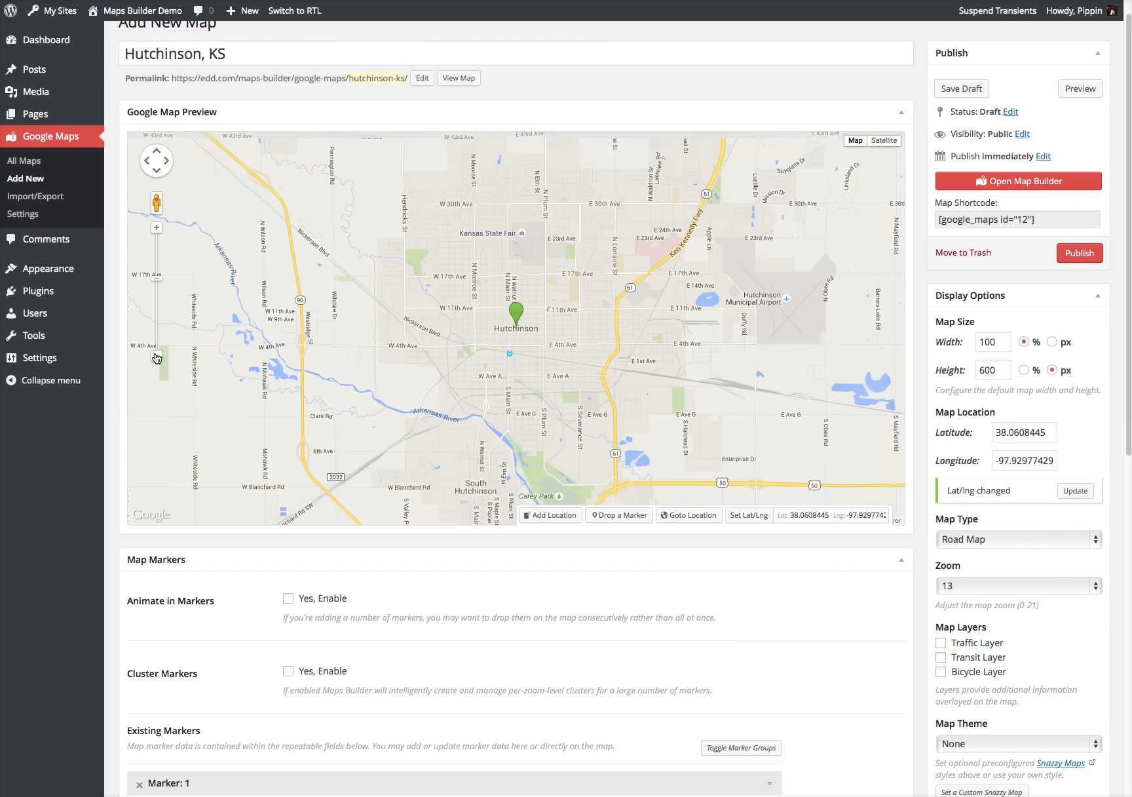
left_click(158, 357)
left_click(158, 357)
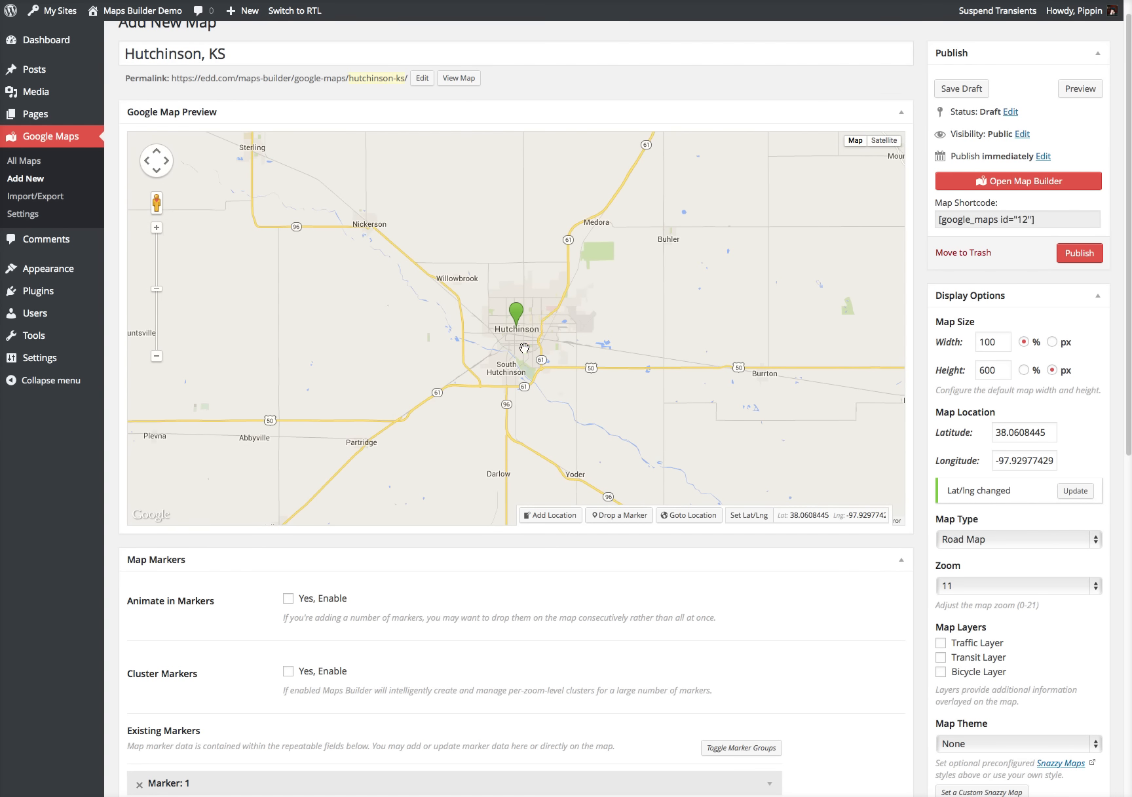
left_click(157, 228)
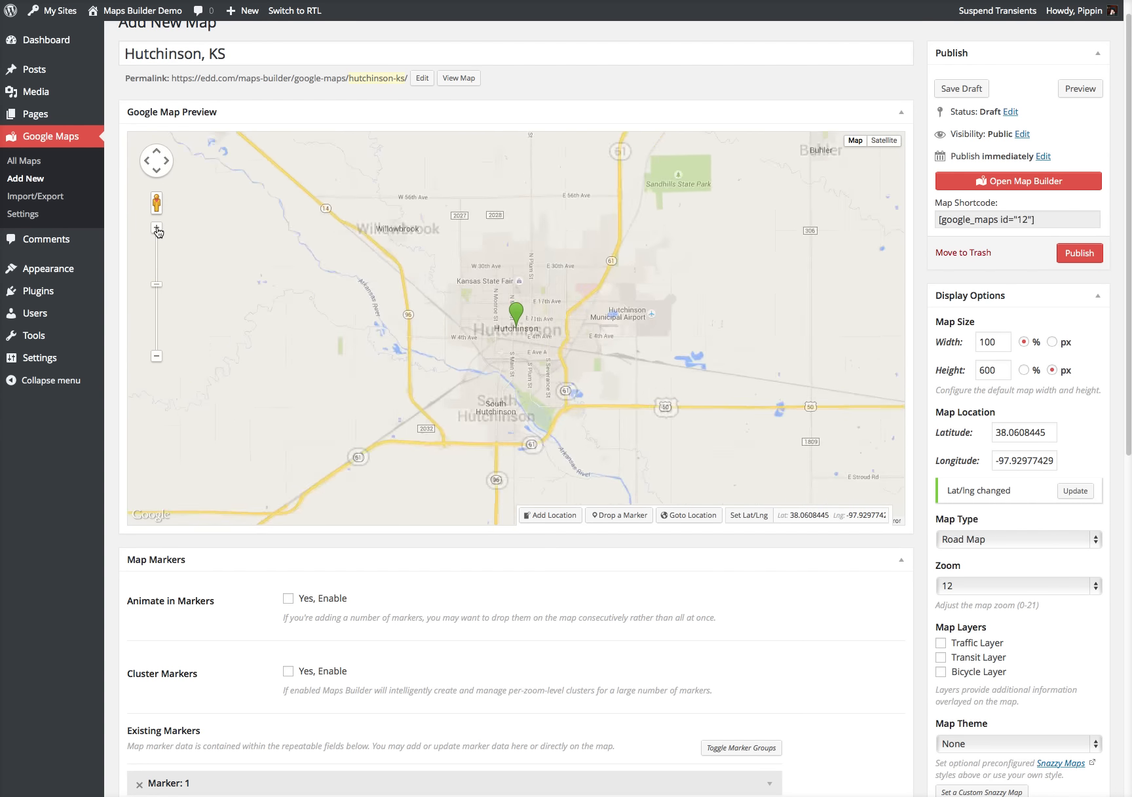
left_click(156, 228)
left_click(156, 228)
left_click(157, 228)
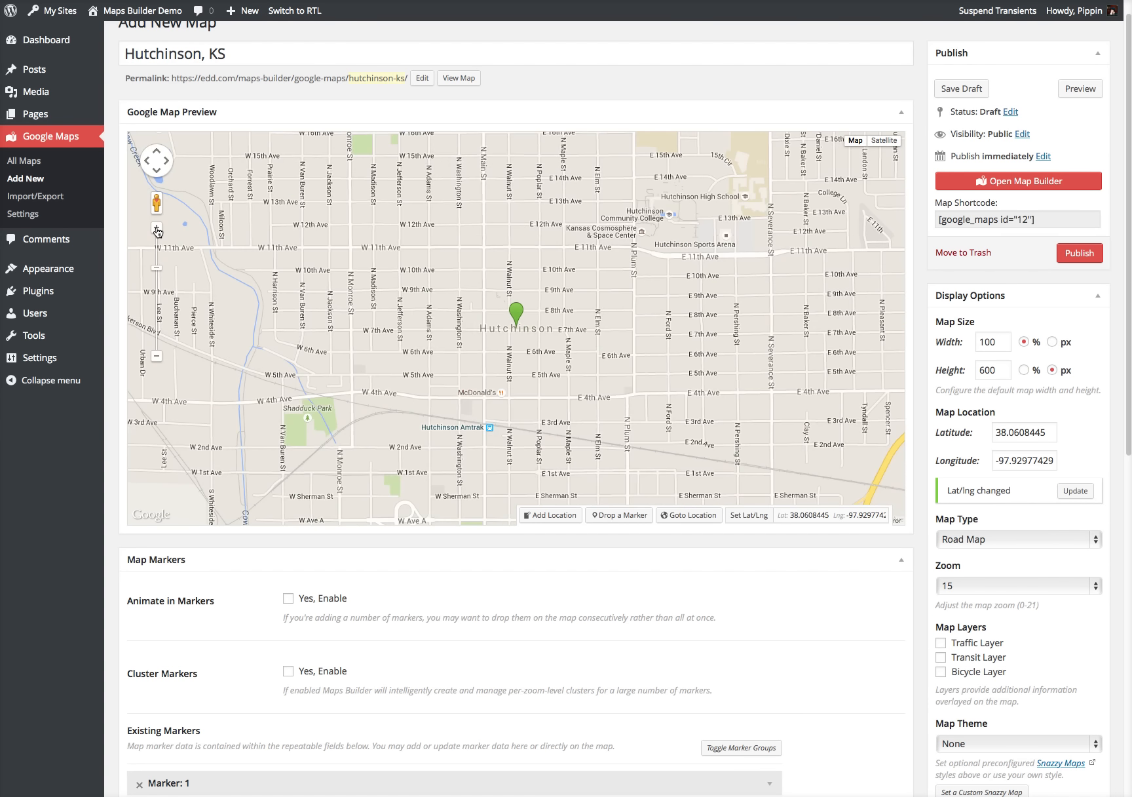
Step: Add the Hutchinson marker to the map, save it with the description "My home!" and close its info window
left_click(516, 314)
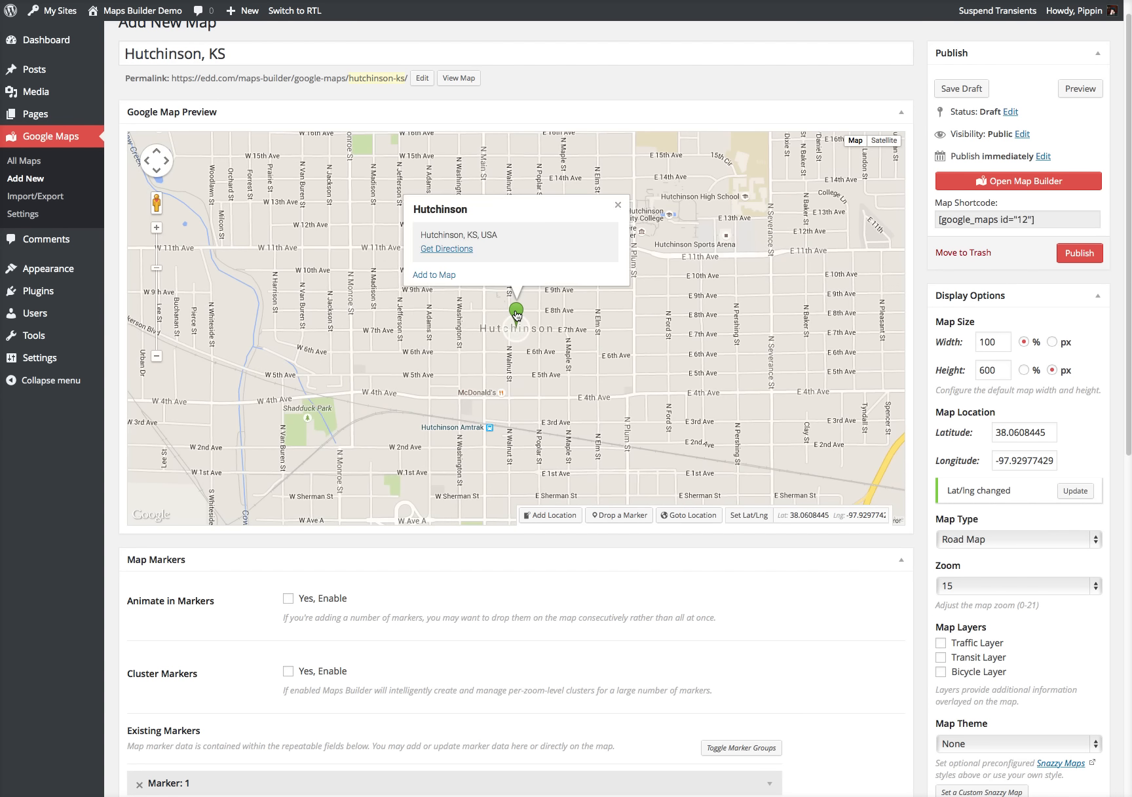
left_click(433, 276)
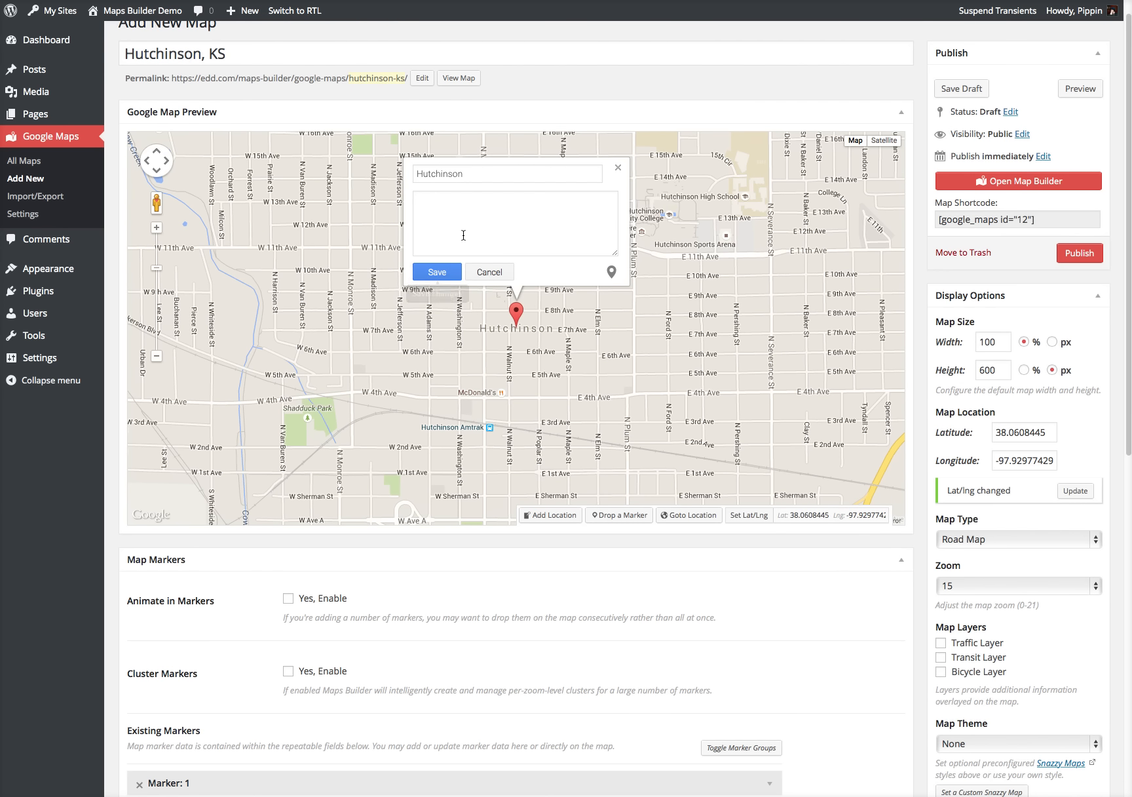
left_click(463, 233)
type("My home!")
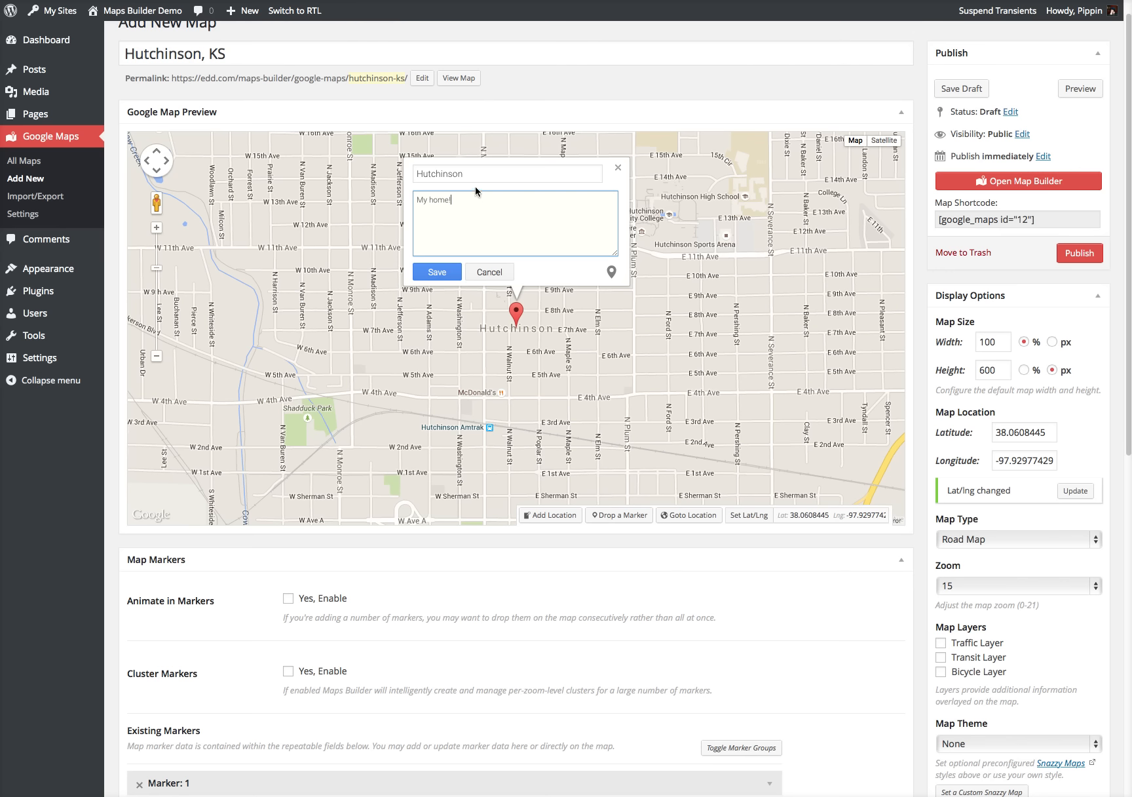
left_click(435, 271)
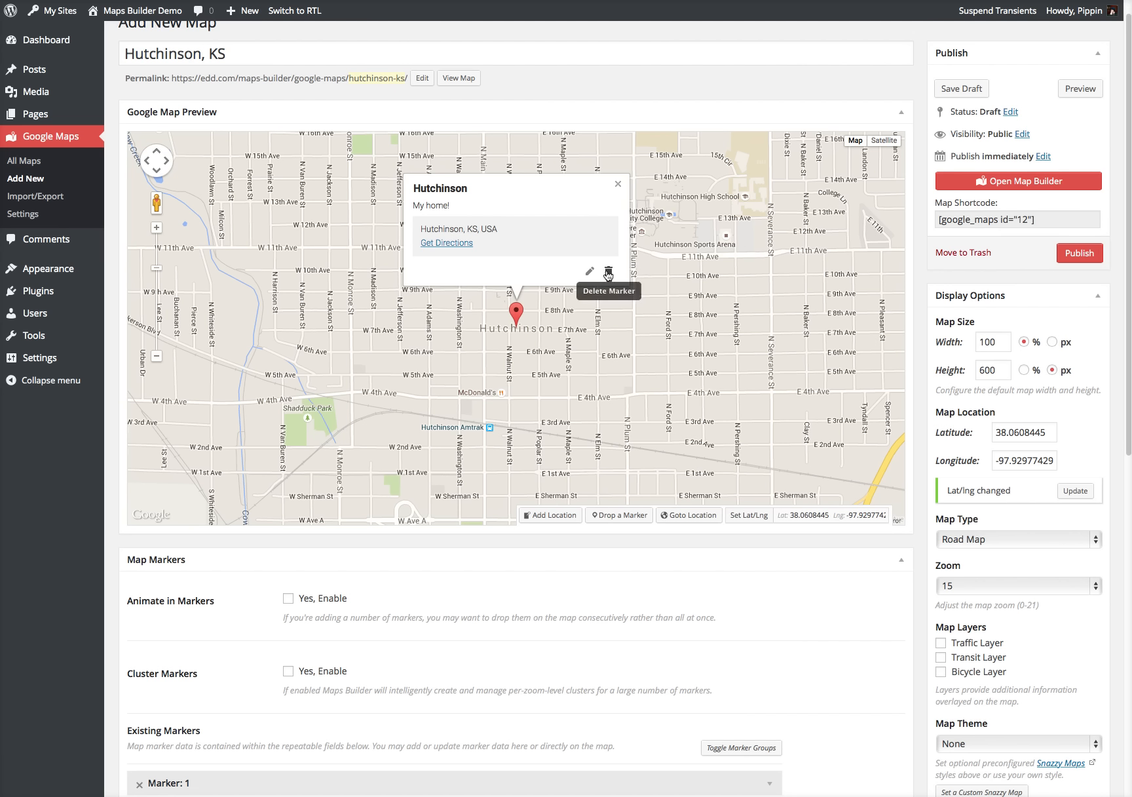
left_click(618, 183)
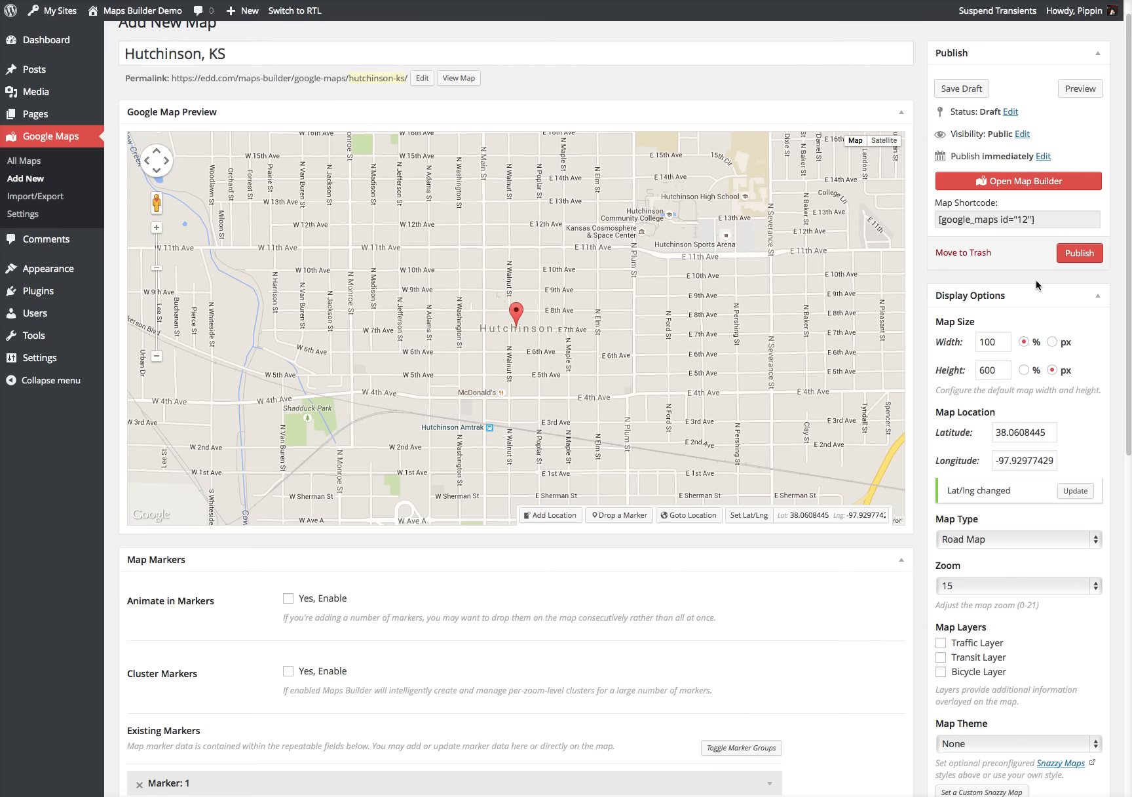
Step: Try pixels as the unit for the map width and return it to percent
scroll(1057, 321, "down", 1)
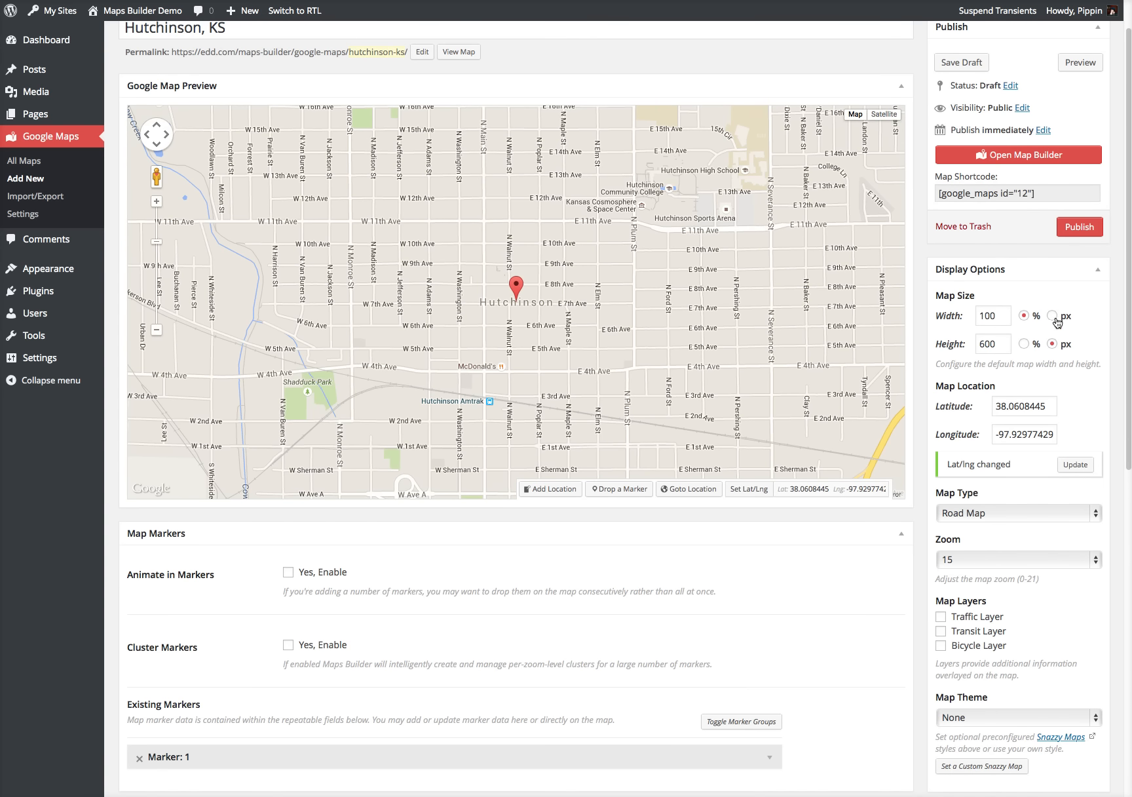
left_click(991, 319)
left_click(1053, 320)
left_click(1025, 316)
scroll(1074, 396, "down", 3)
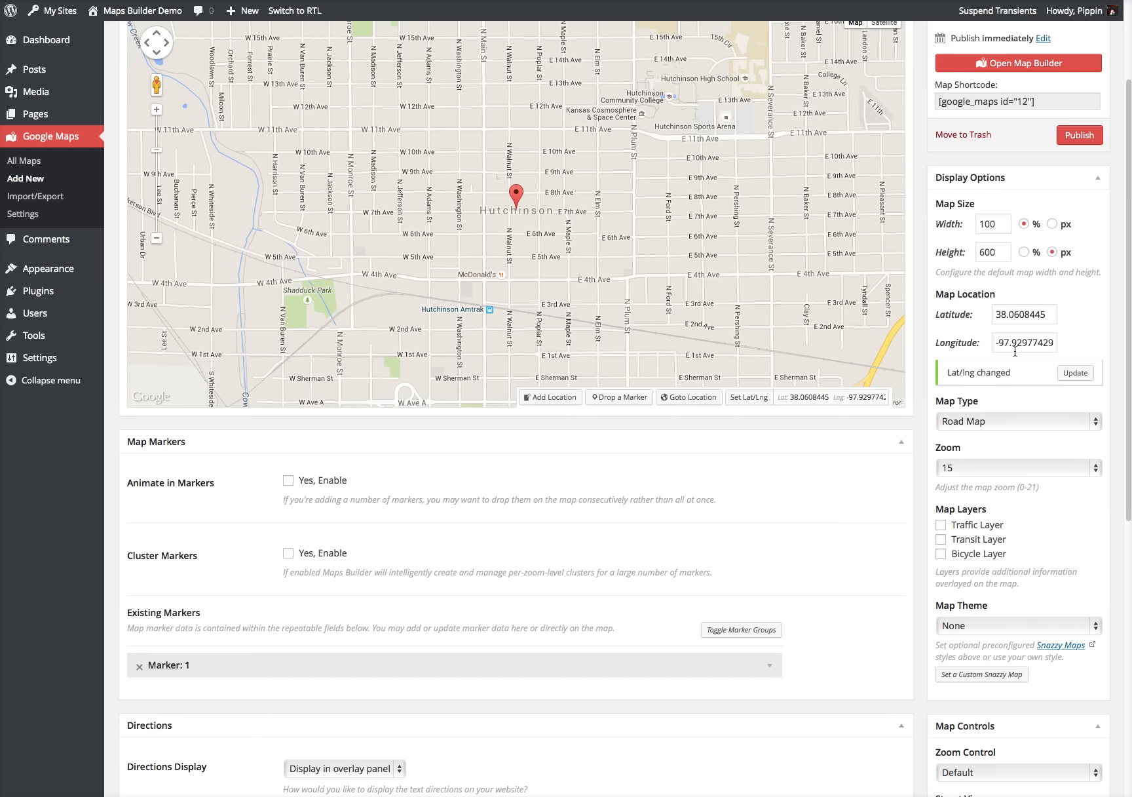
Step: Look over the map type options, and try zoom level 3 followed by zoom level 10 in the display options
left_click(1015, 422)
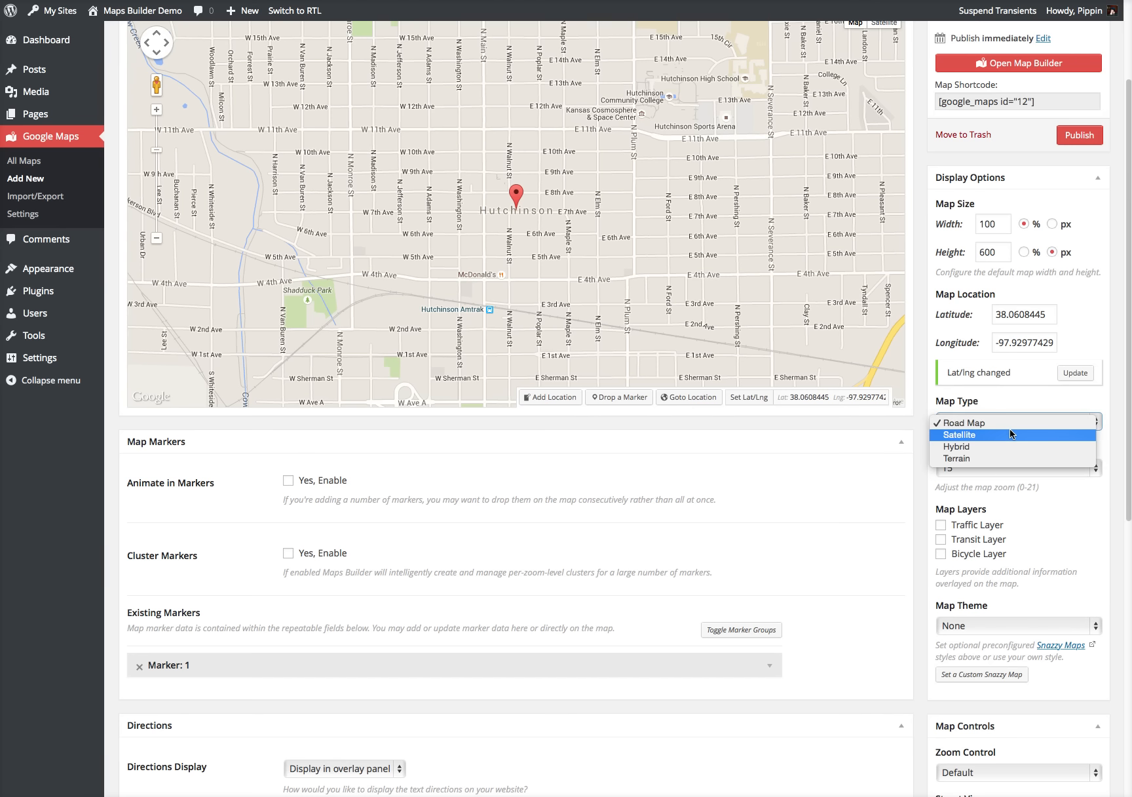
left_click(921, 493)
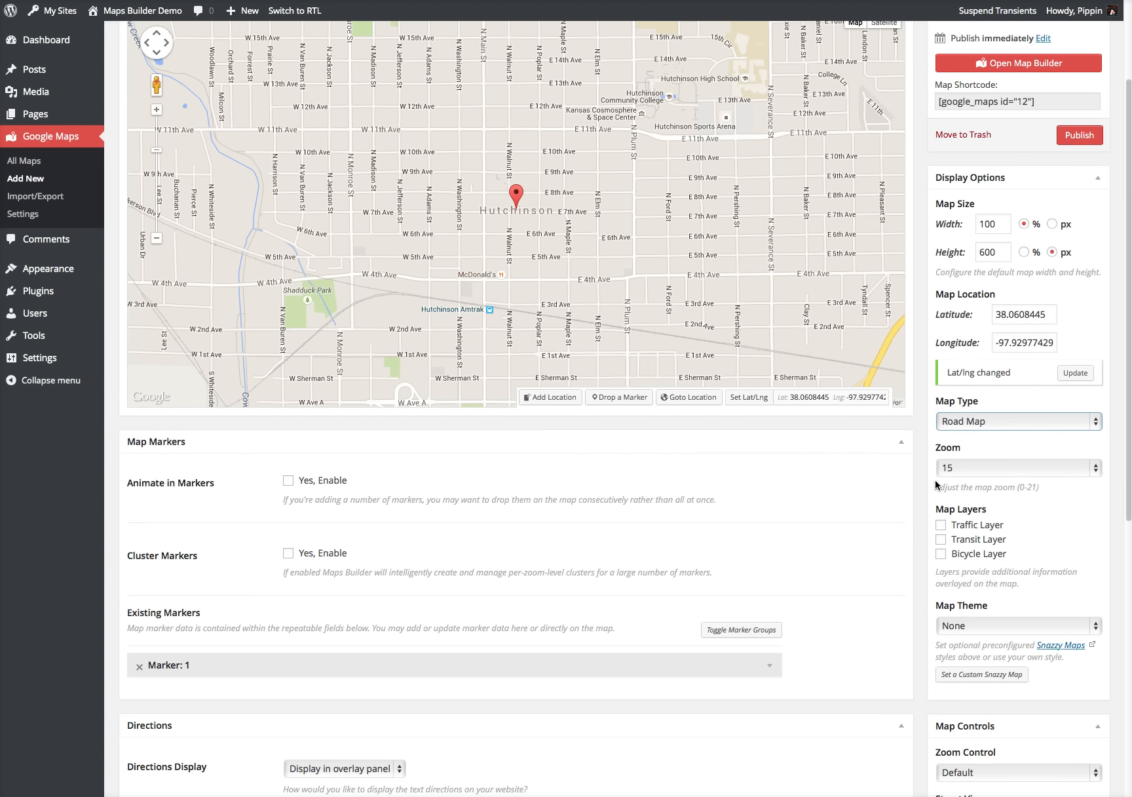
left_click(954, 468)
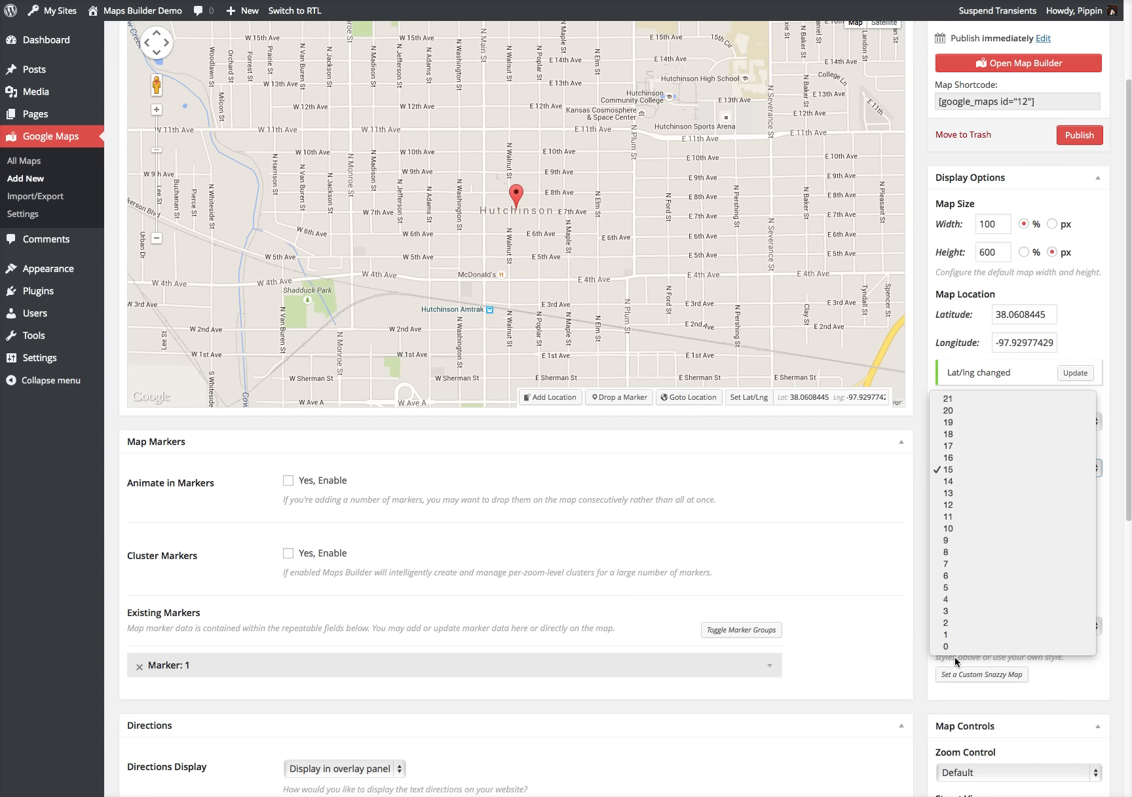
left_click(948, 610)
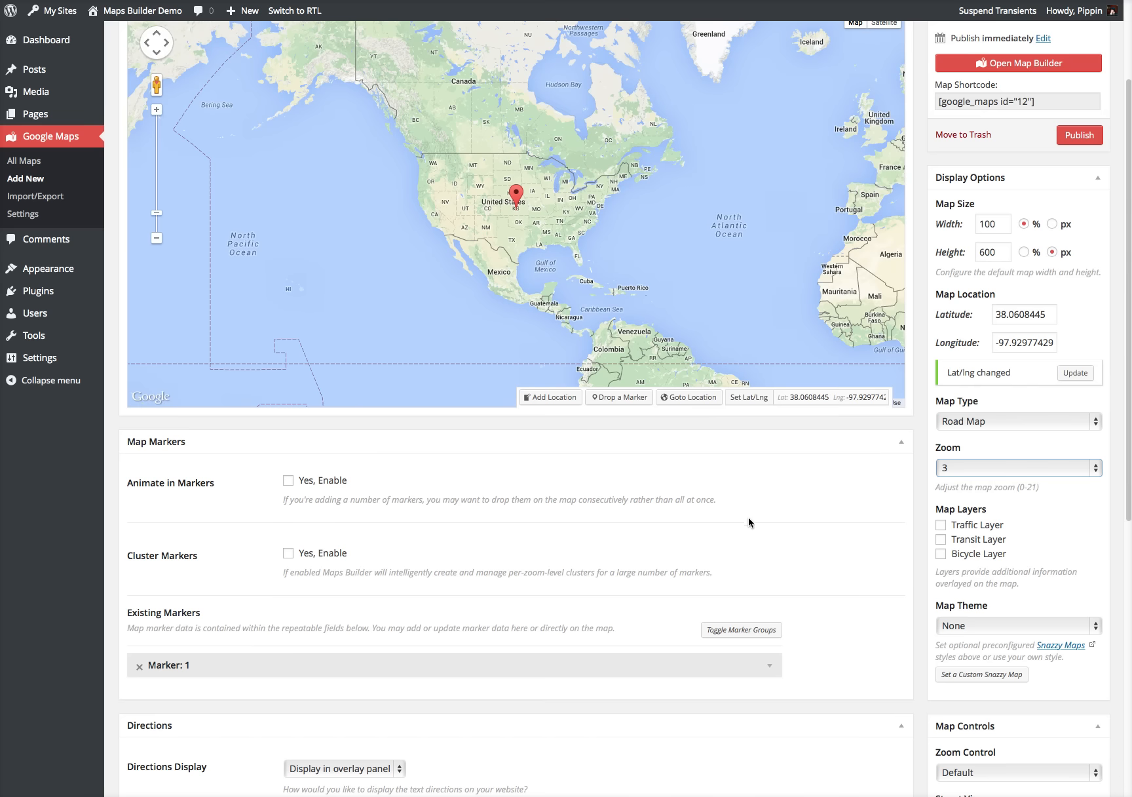
left_click(981, 468)
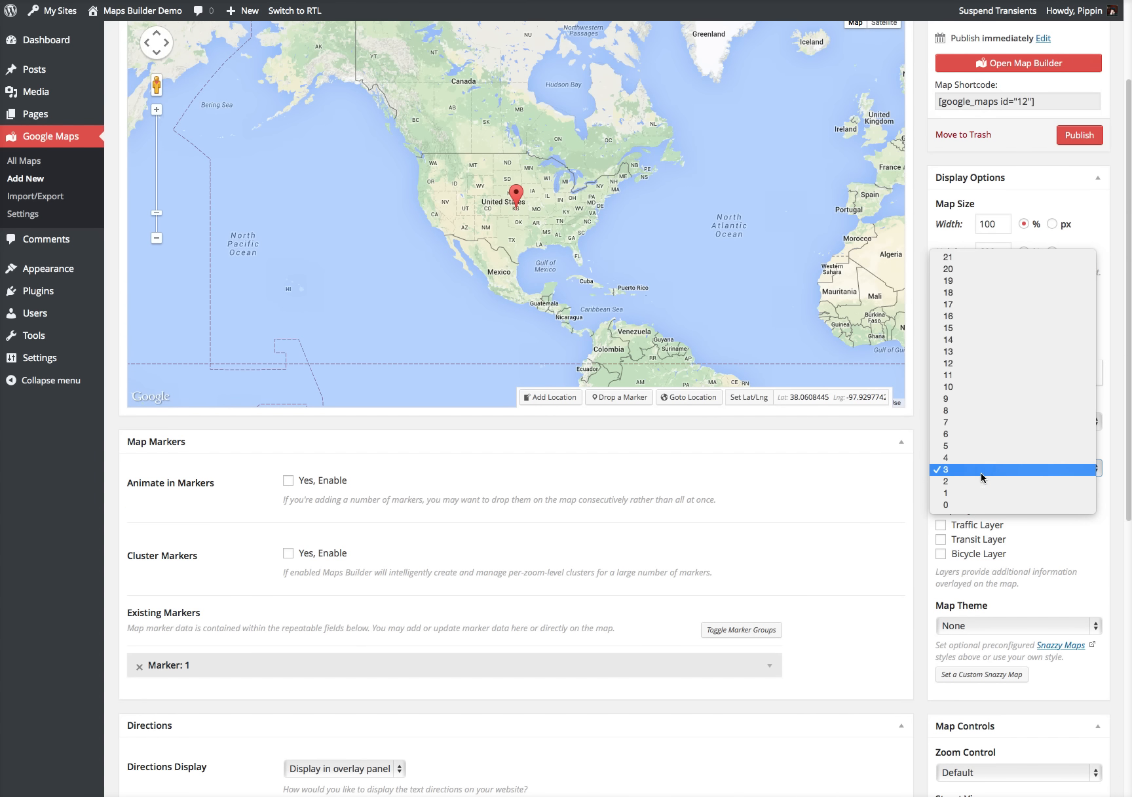
left_click(981, 386)
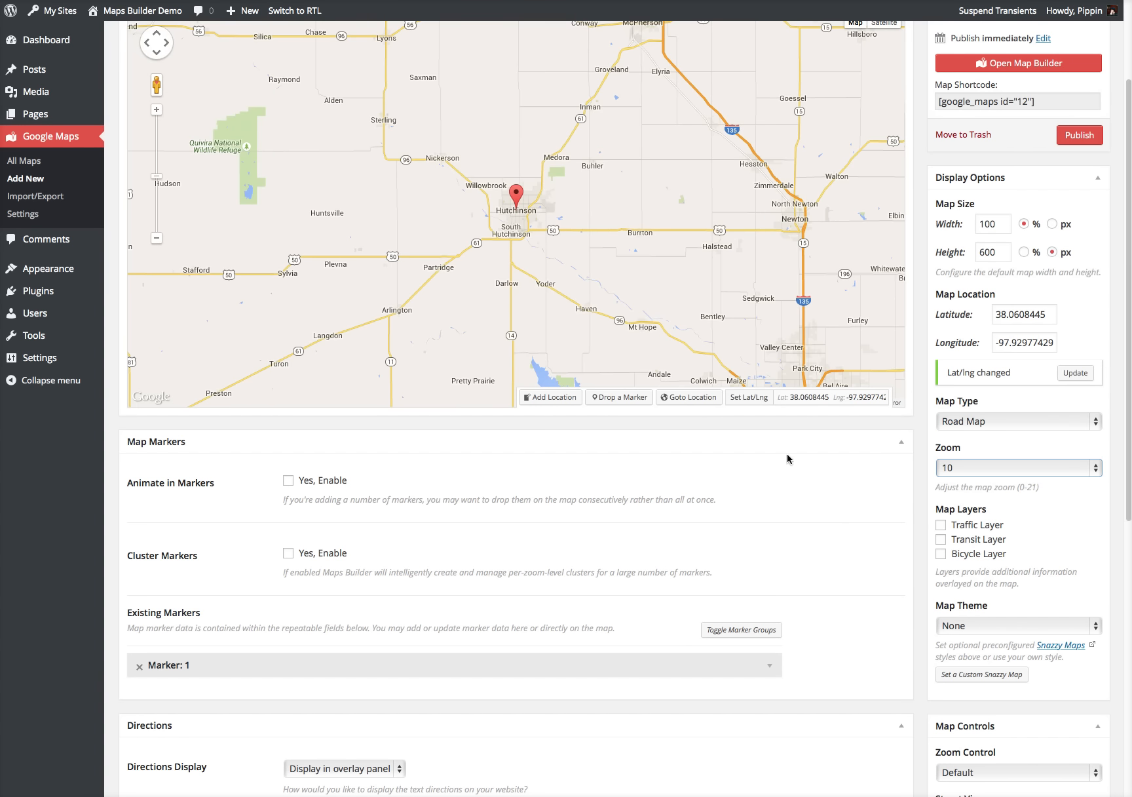
Step: Try enabling the Traffic, Transit and Bicycle layers on the map, and switch all three off again
left_click(980, 529)
left_click(978, 539)
left_click(978, 552)
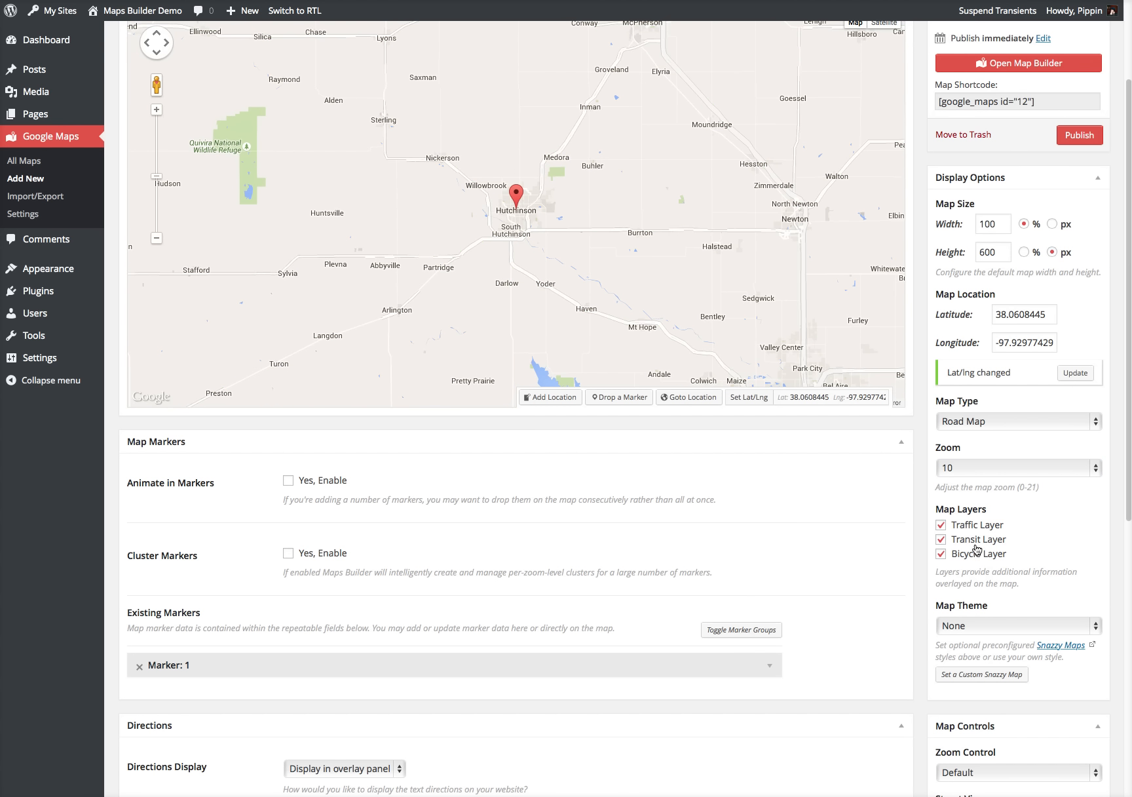
left_click(975, 539)
left_click(969, 524)
left_click(969, 553)
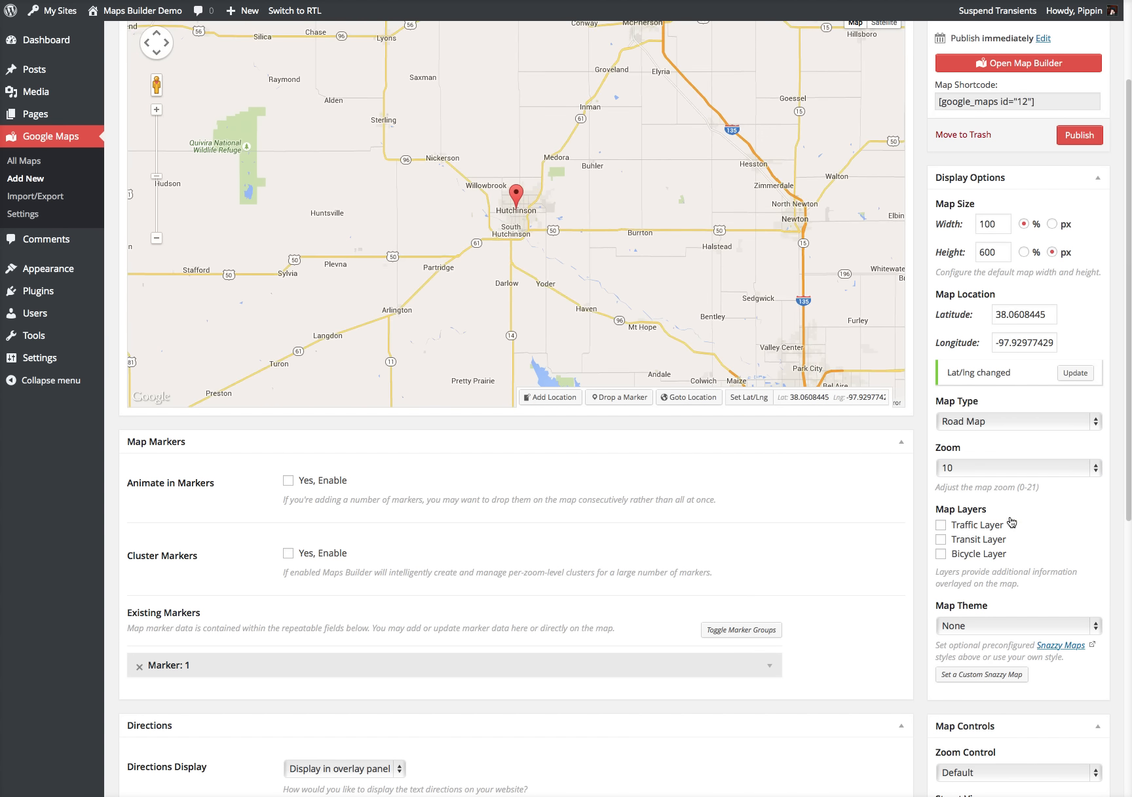
Step: Look through the available preconfigured map themes without choosing one
scroll(1060, 504, "up", 3)
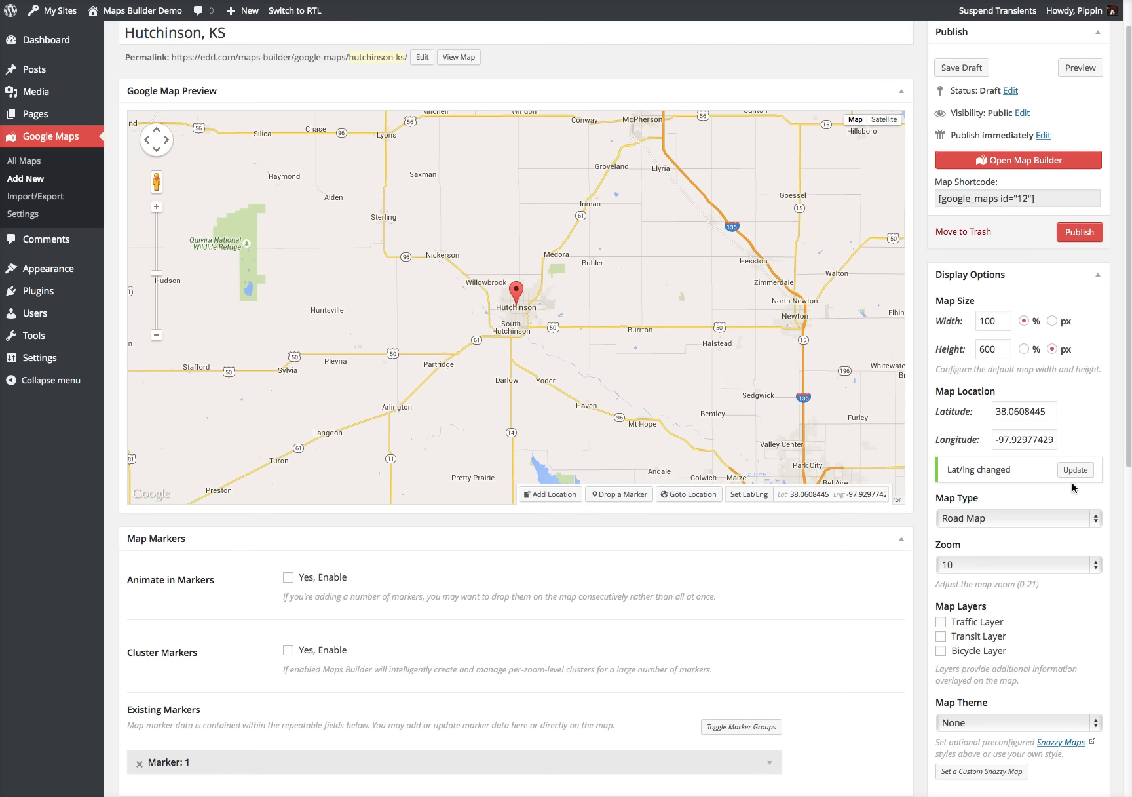
scroll(851, 619, "down", 3)
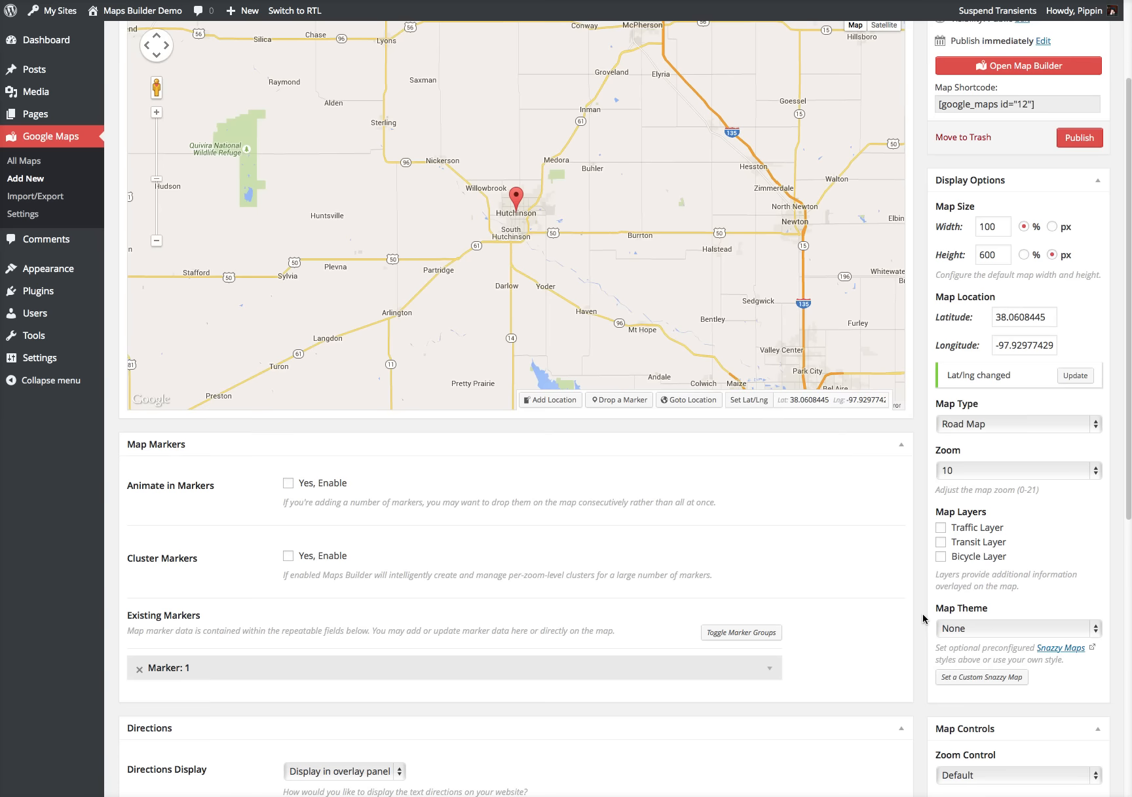
scroll(918, 617, "up", 2)
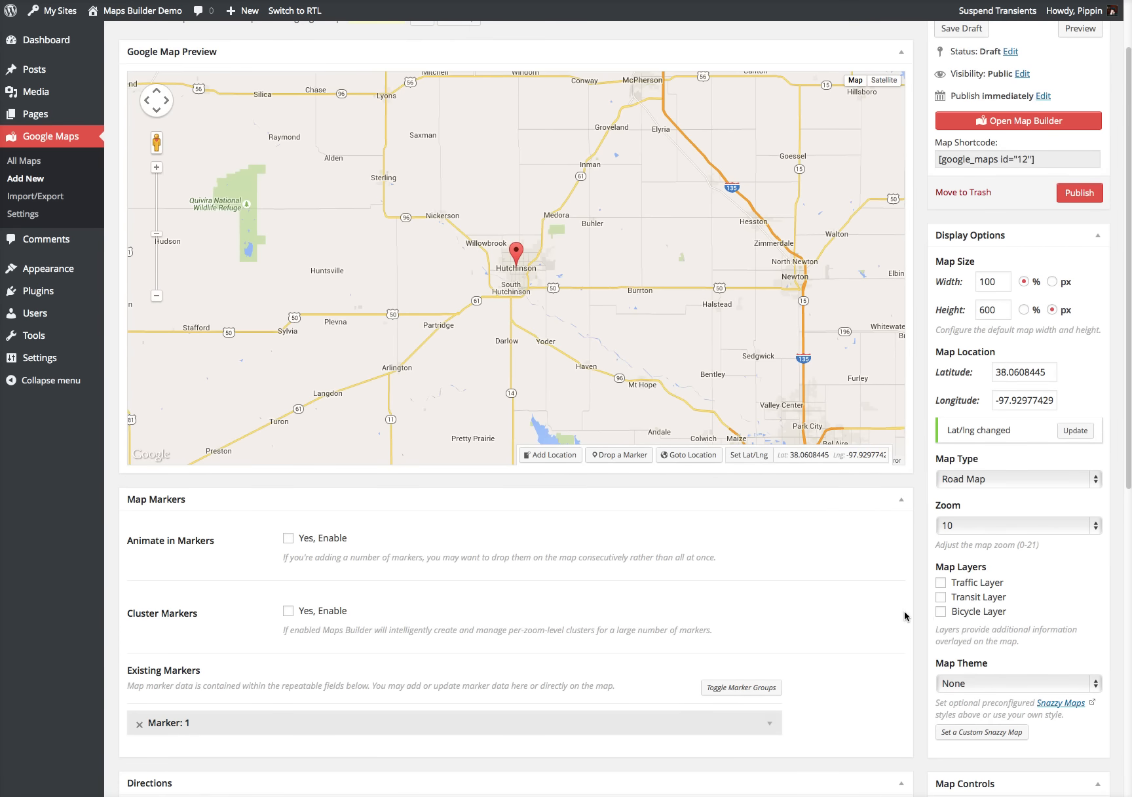
left_click(1080, 690)
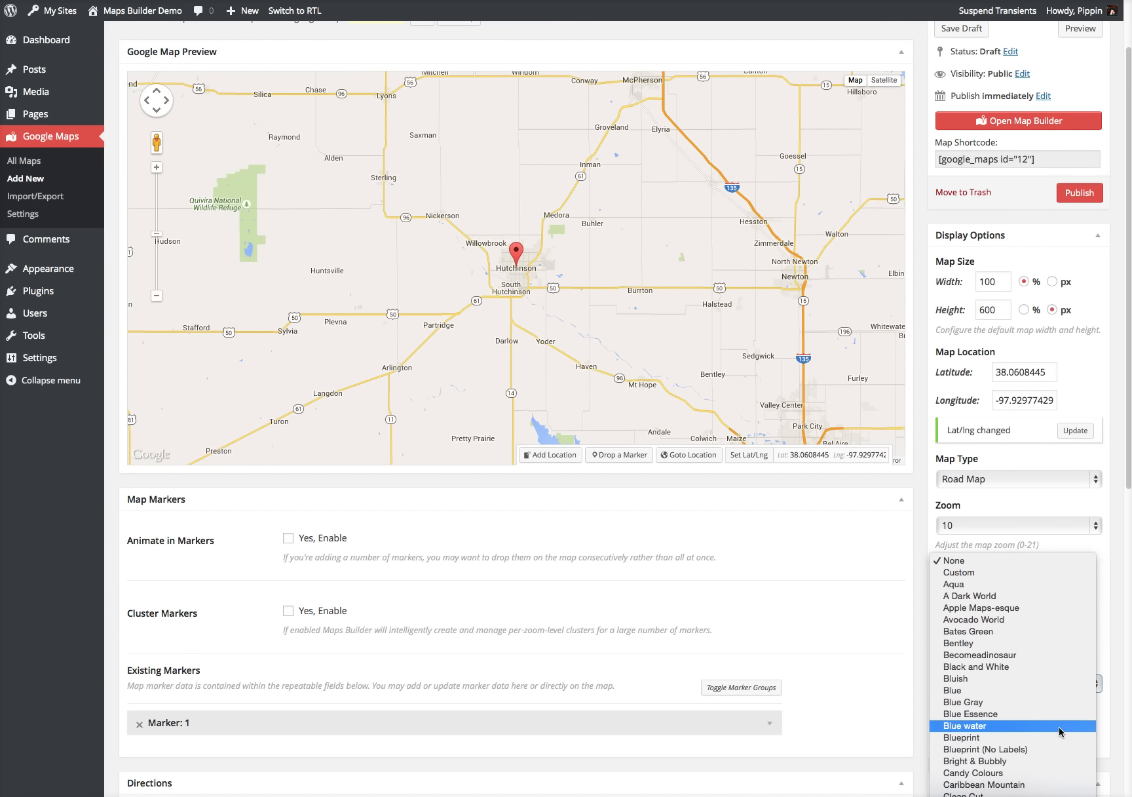
scroll(1062, 727, "down", 5)
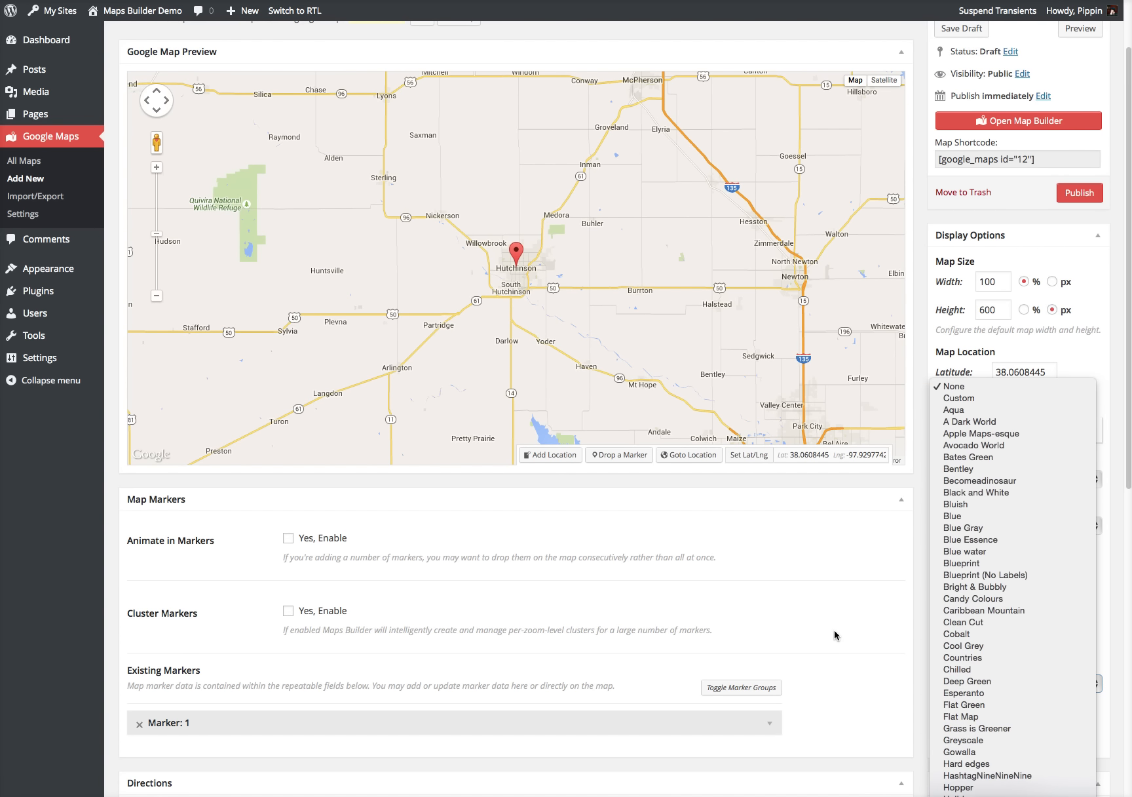
left_click(976, 599)
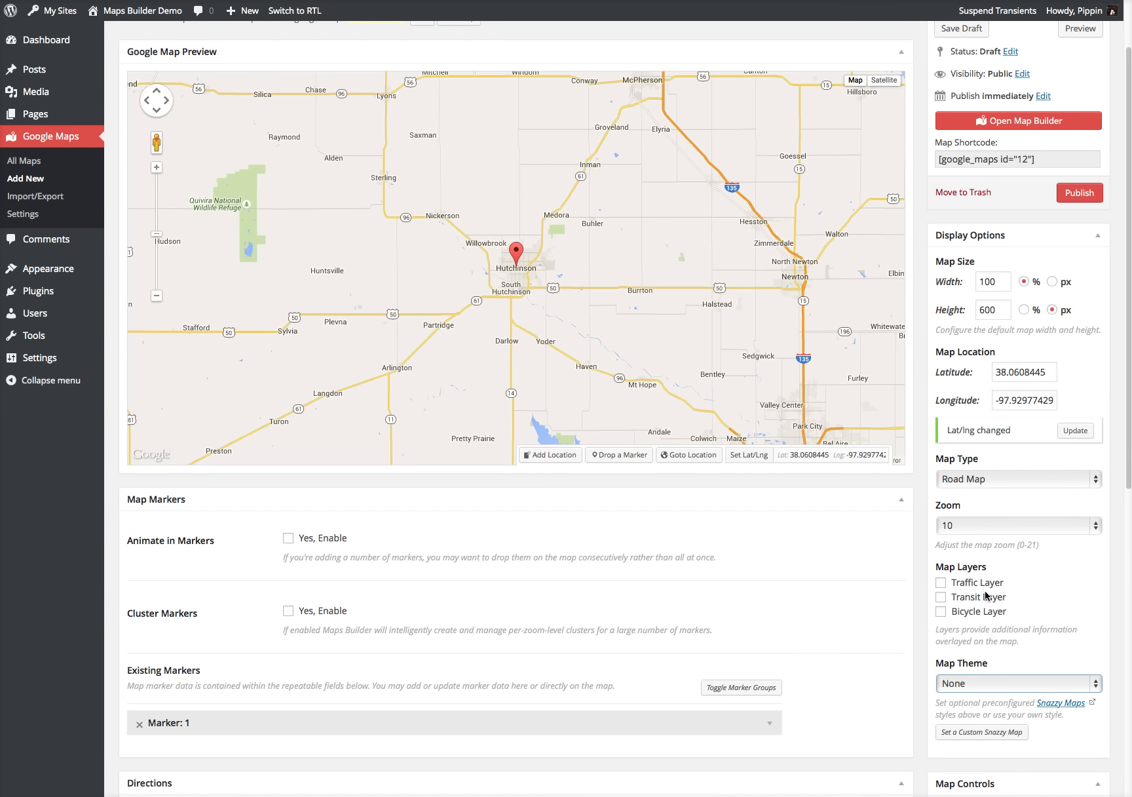
Step: Try the Cool Grey, Cobalt, Esperanto and Grass is Greener themes one after another on the map preview
left_click(1003, 685)
left_click(988, 732)
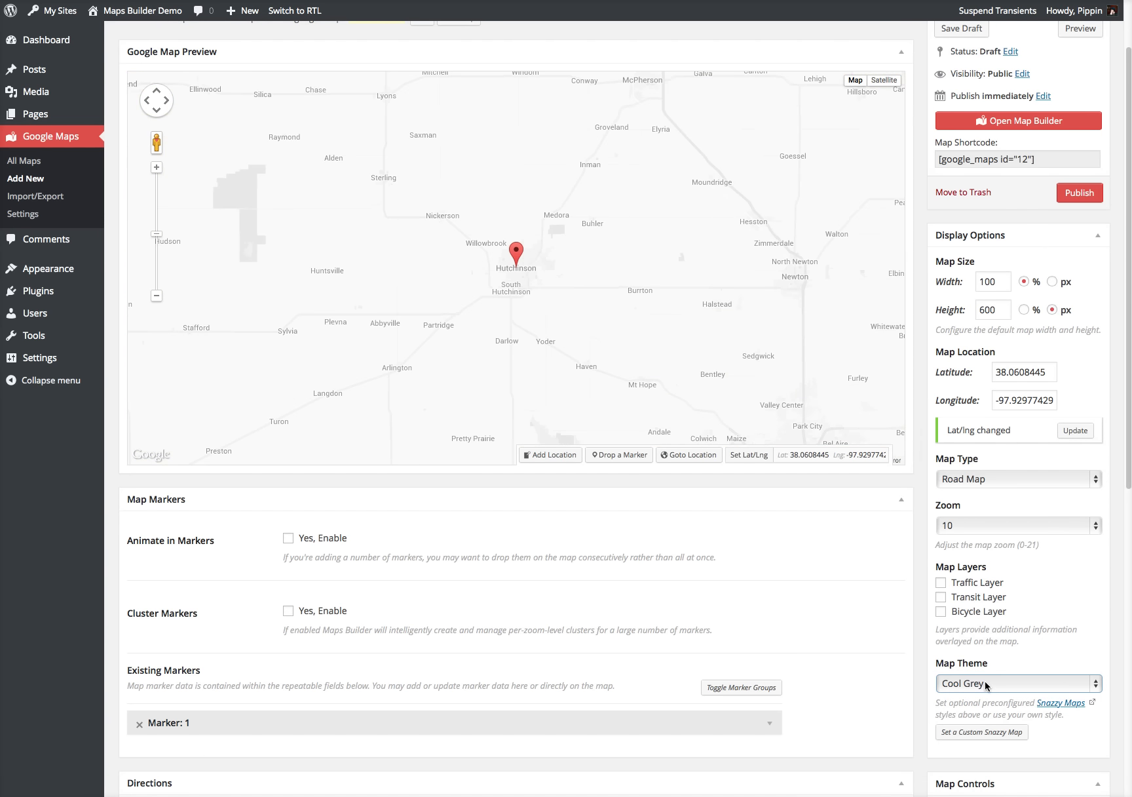
left_click(986, 685)
left_click(983, 671)
left_click(983, 683)
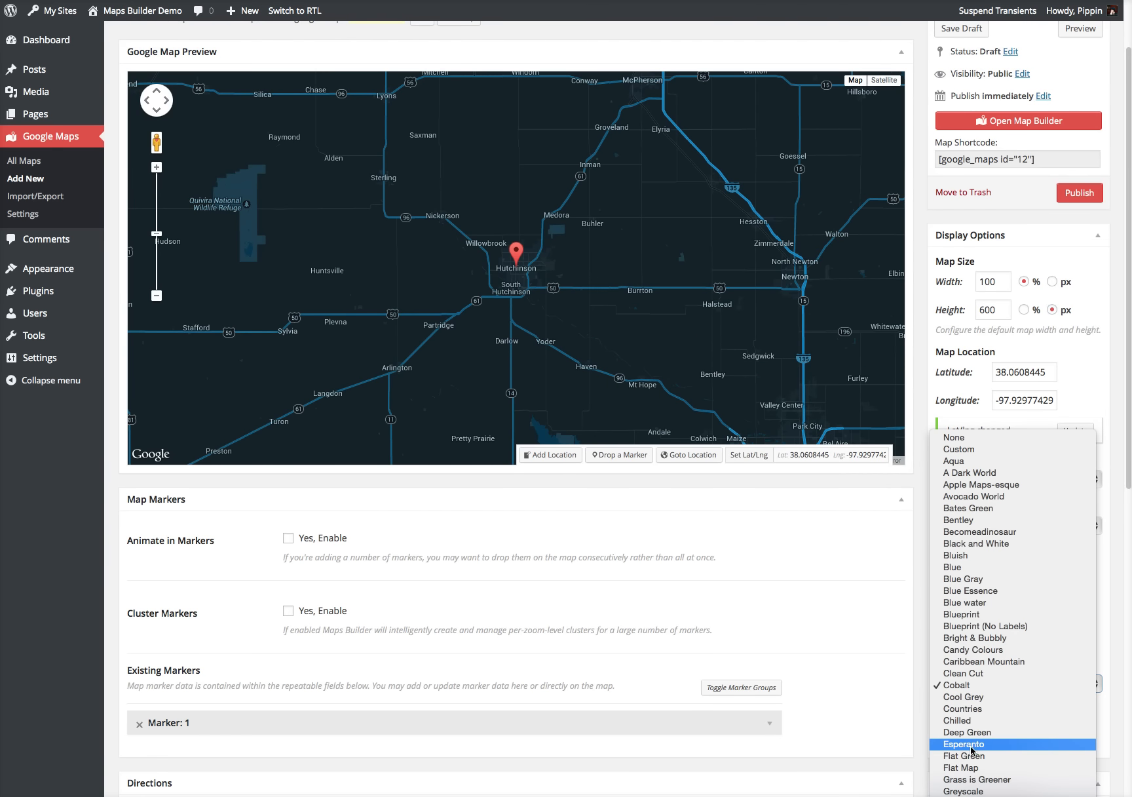
left_click(975, 737)
left_click(1073, 688)
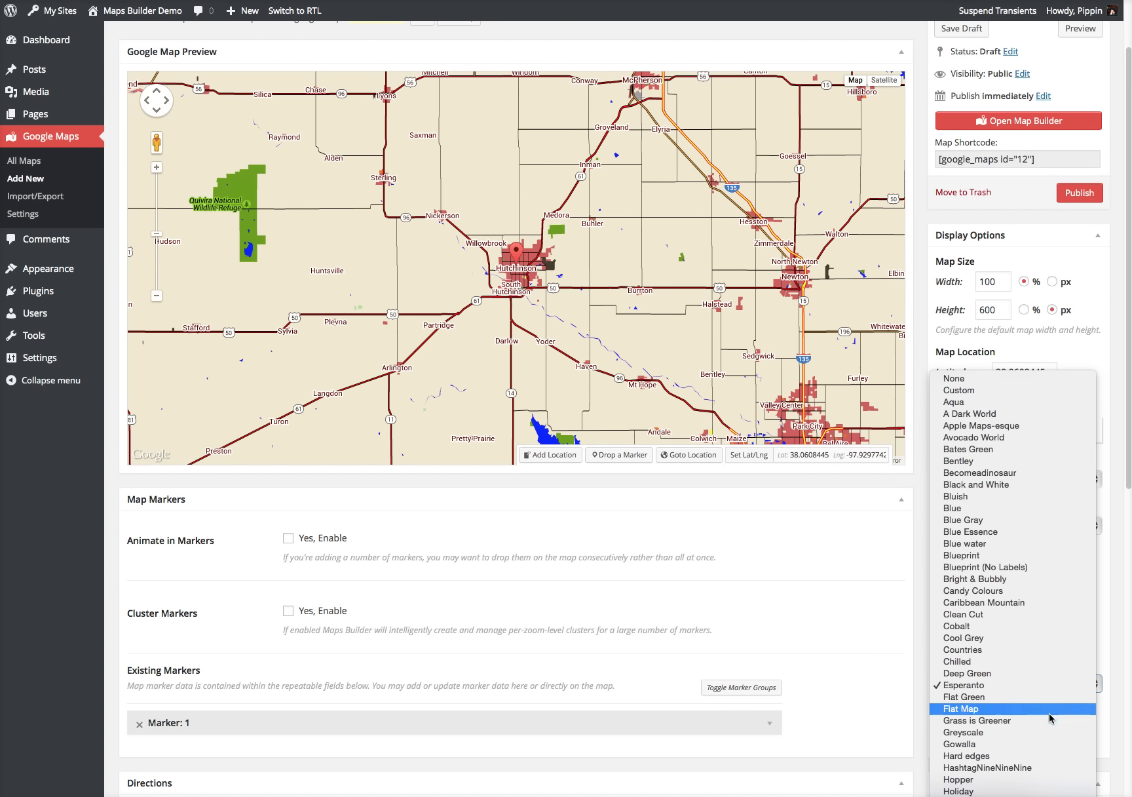
left_click(1036, 720)
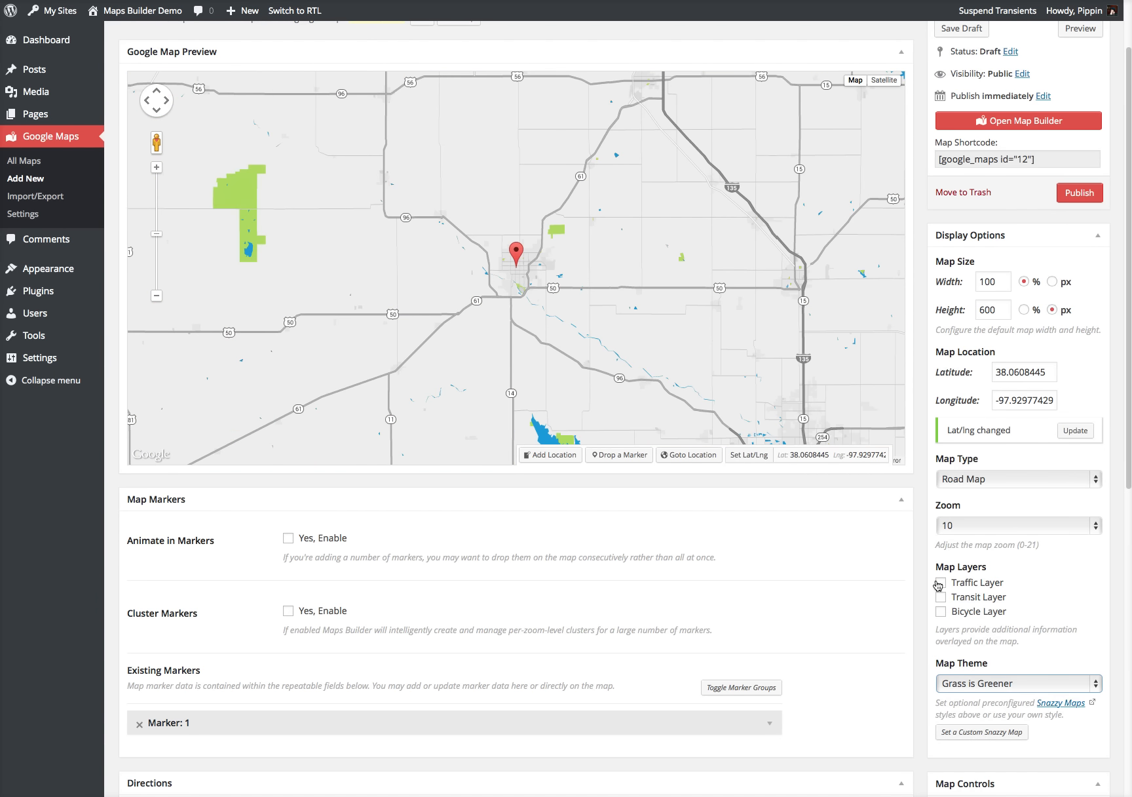
Step: Set the map theme to Gowalla
left_click(1059, 688)
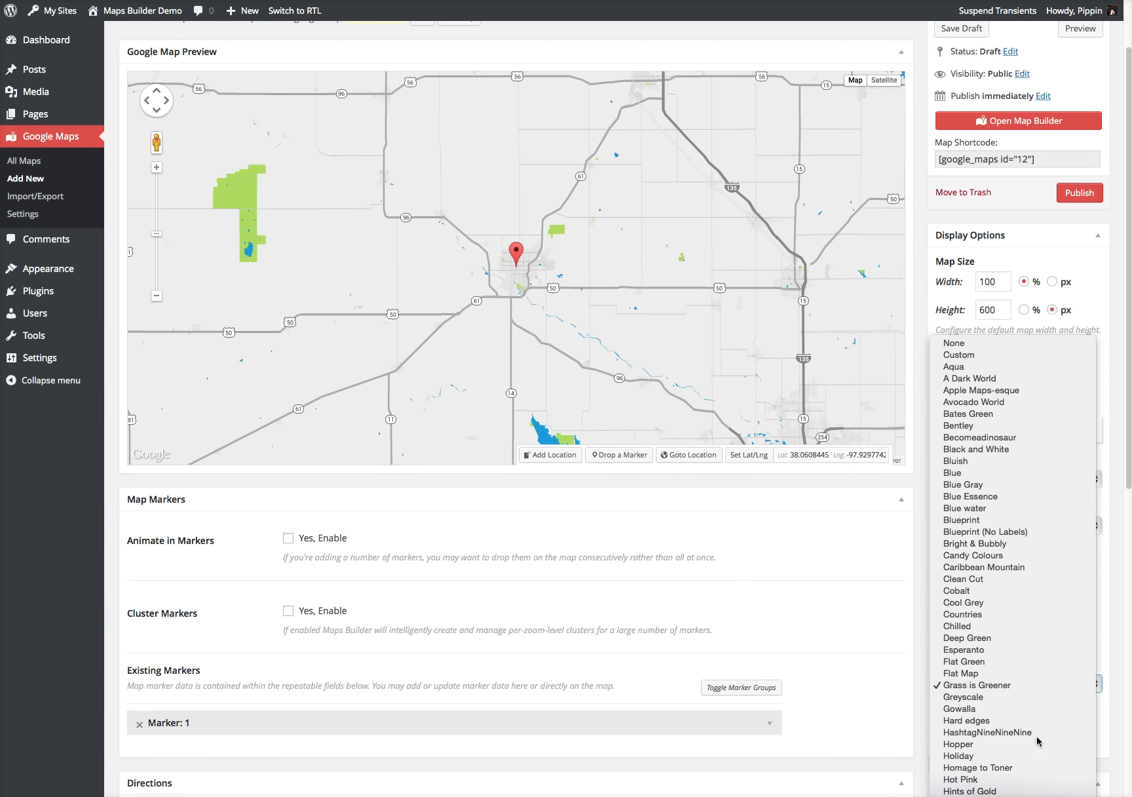
left_click(1039, 667)
left_click(1038, 683)
left_click(1039, 661)
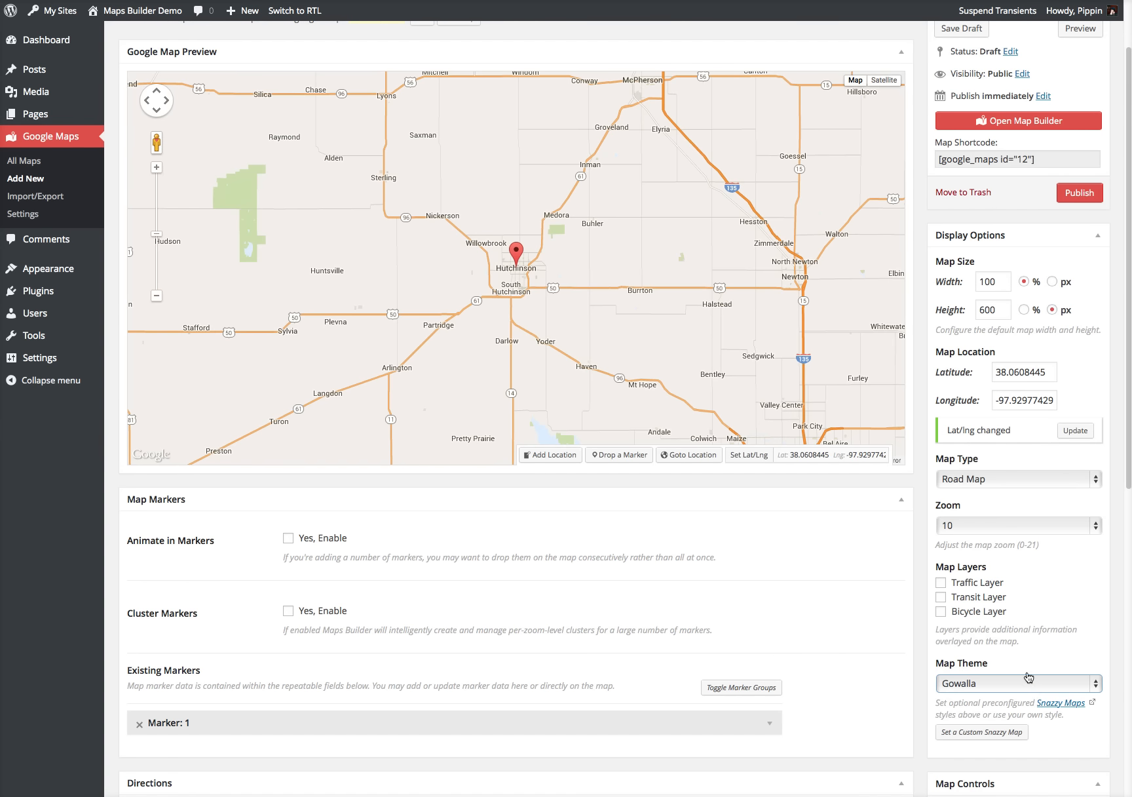
Step: Try the Small option for the map's zoom control and return it to Default
scroll(914, 635, "down", 5)
scroll(916, 630, "down", 5)
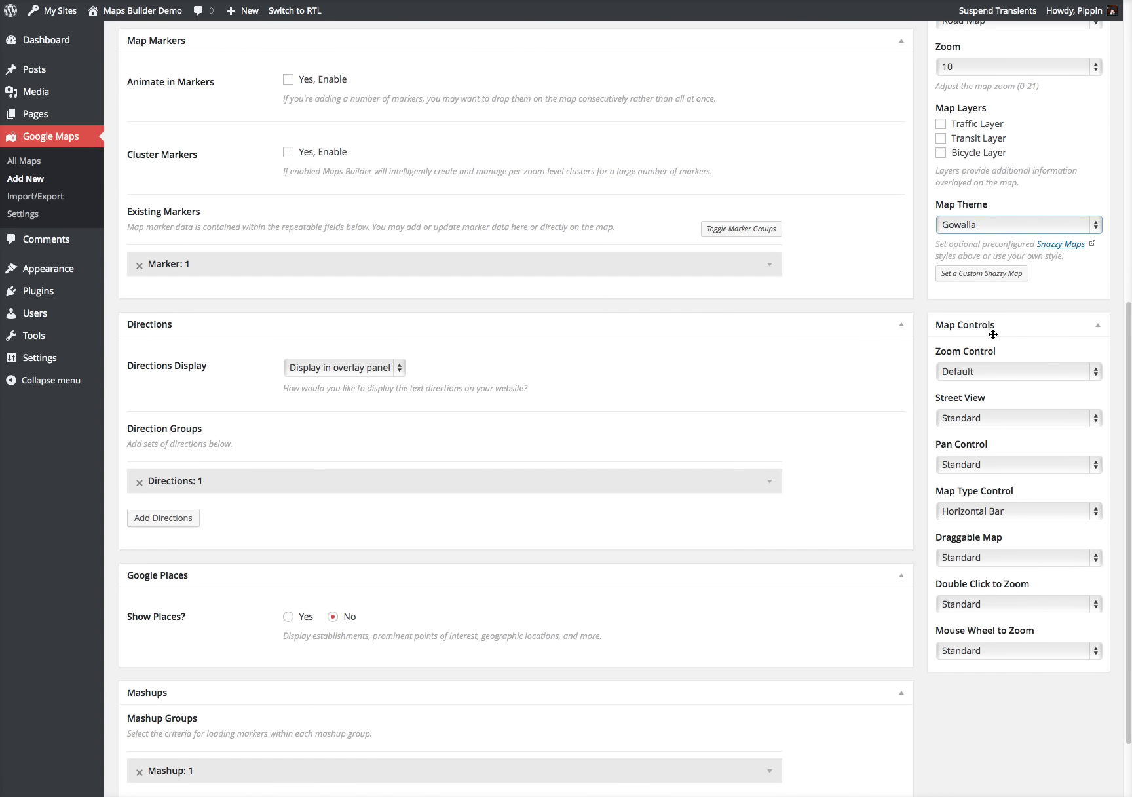
left_click(998, 374)
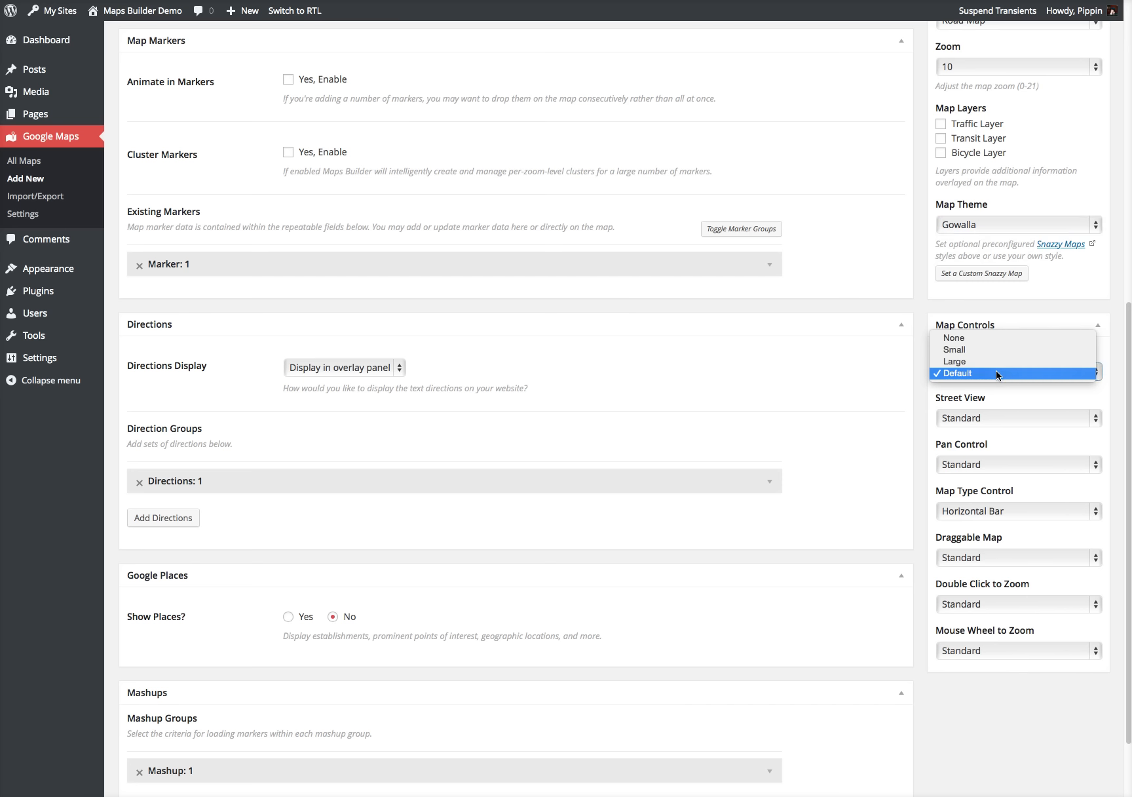
left_click(976, 349)
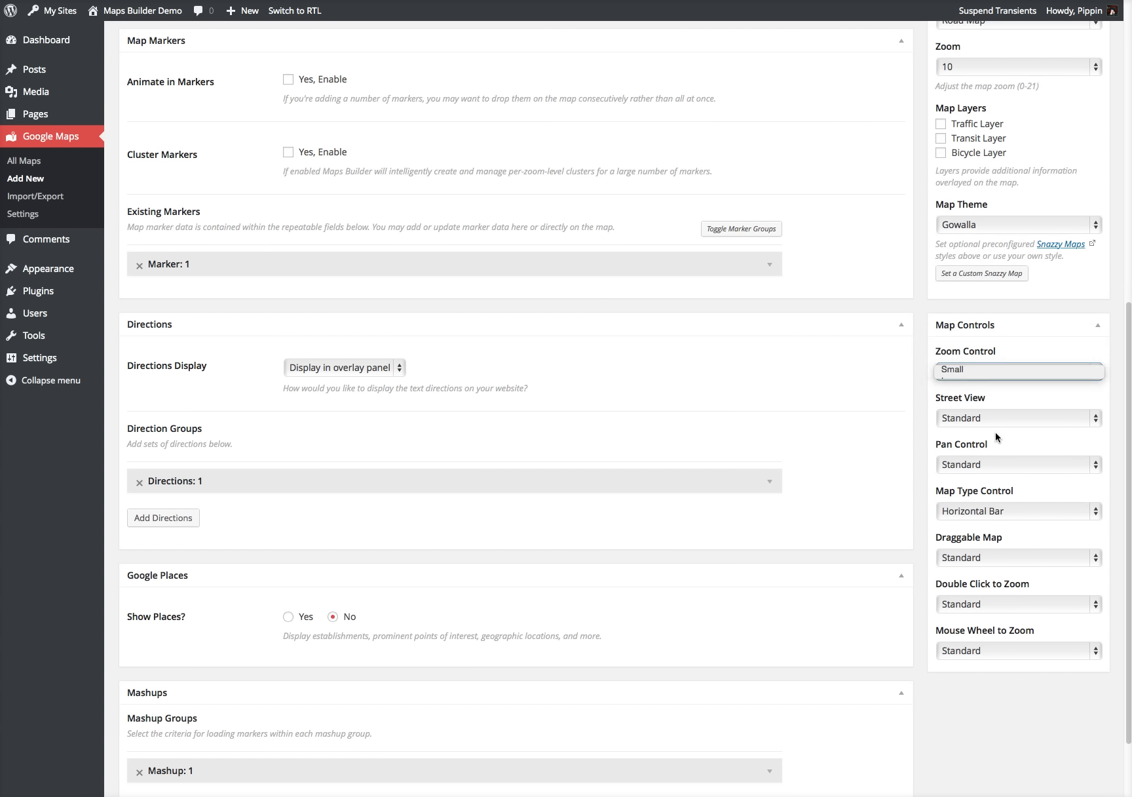
left_click(975, 374)
left_click(969, 384)
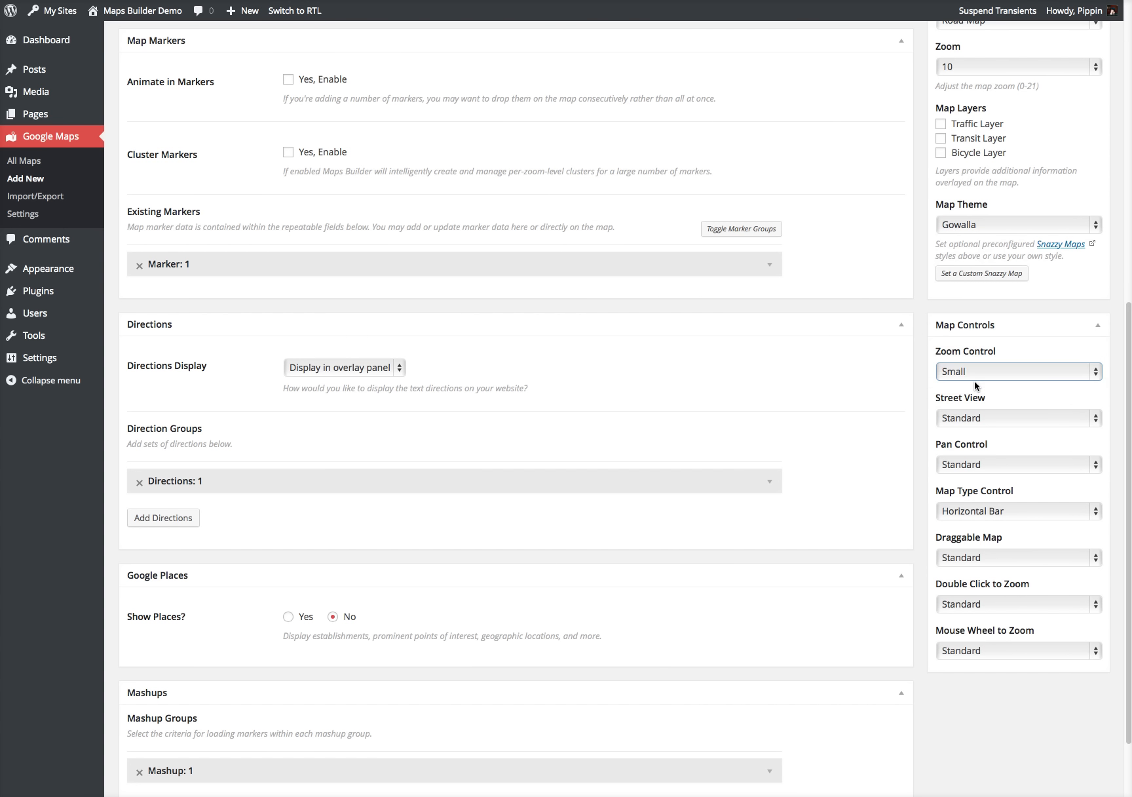
left_click(975, 375)
left_click(976, 385)
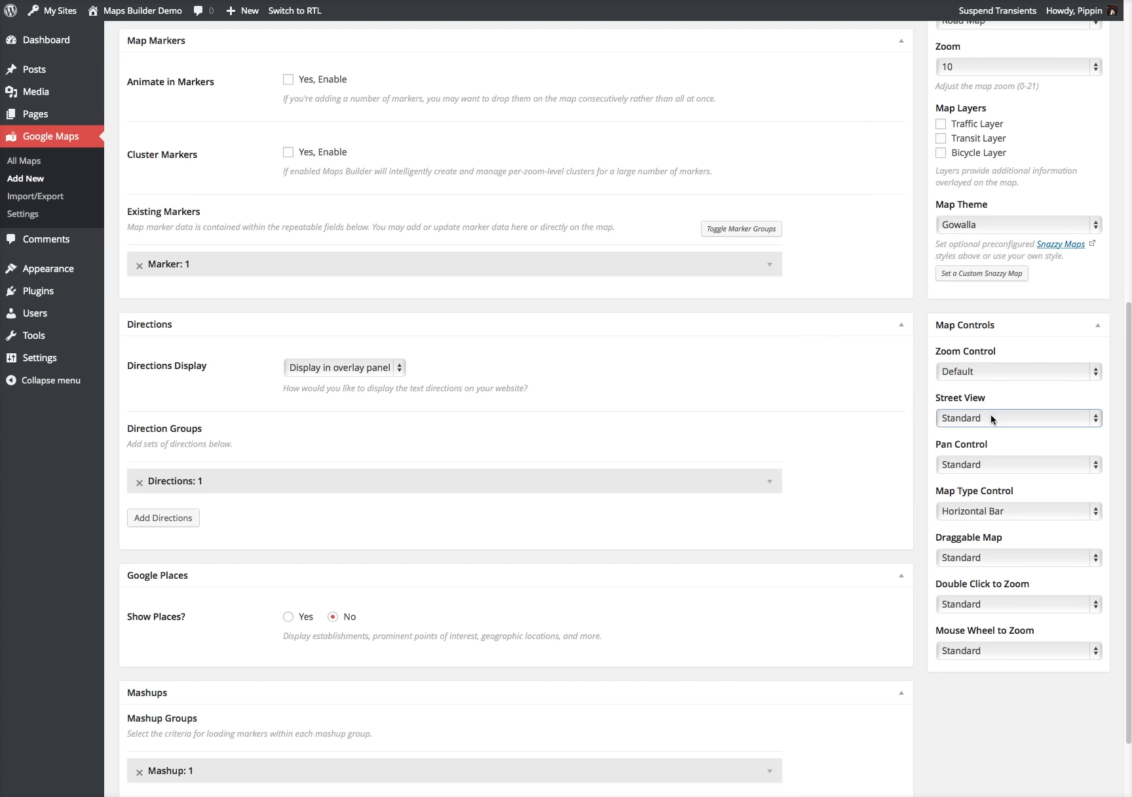
Step: Check the Street View control options, and review the map preview together with the marker, directions and places settings
left_click(993, 418)
left_click(994, 419)
scroll(924, 486, "up", 8)
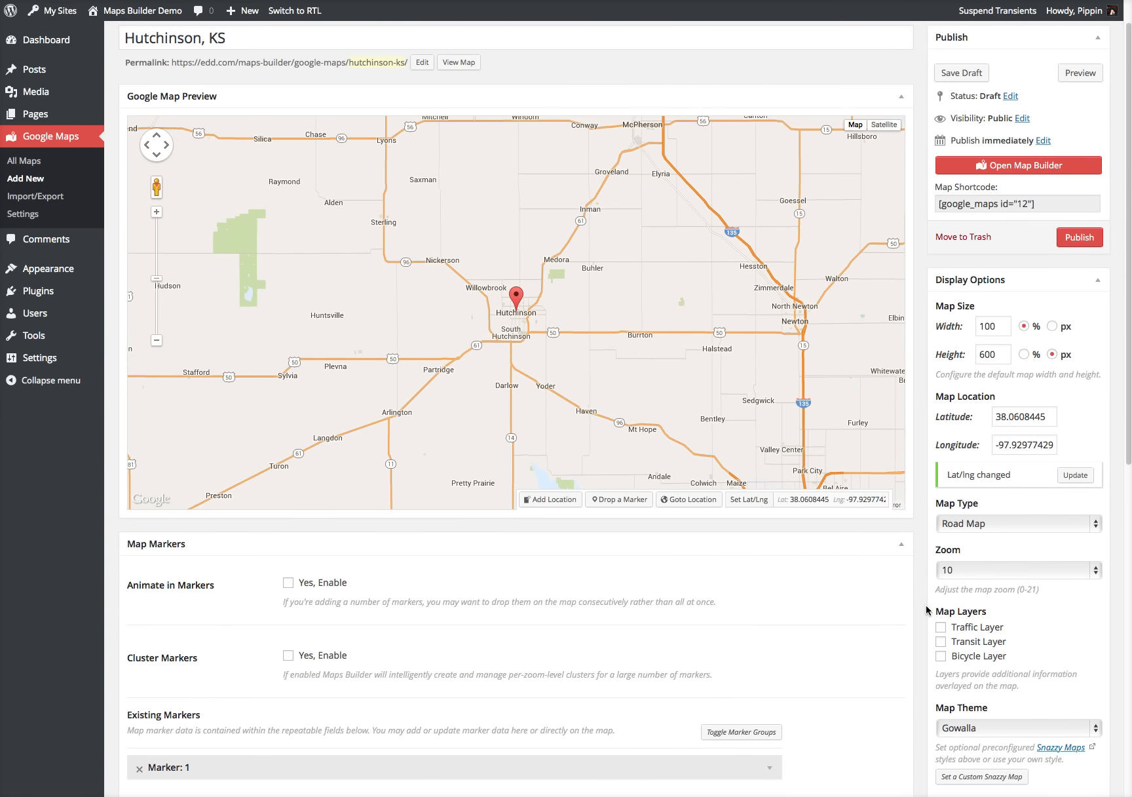
scroll(921, 620, "down", 7)
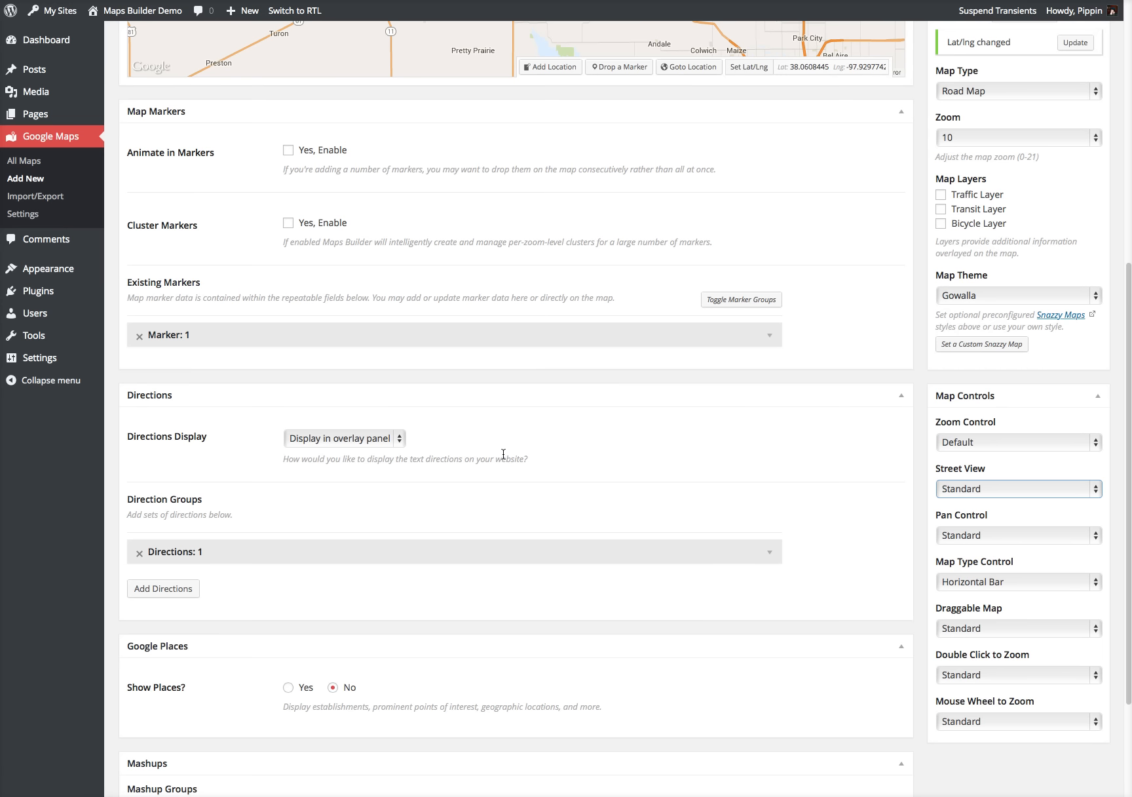
scroll(383, 389, "down", 2)
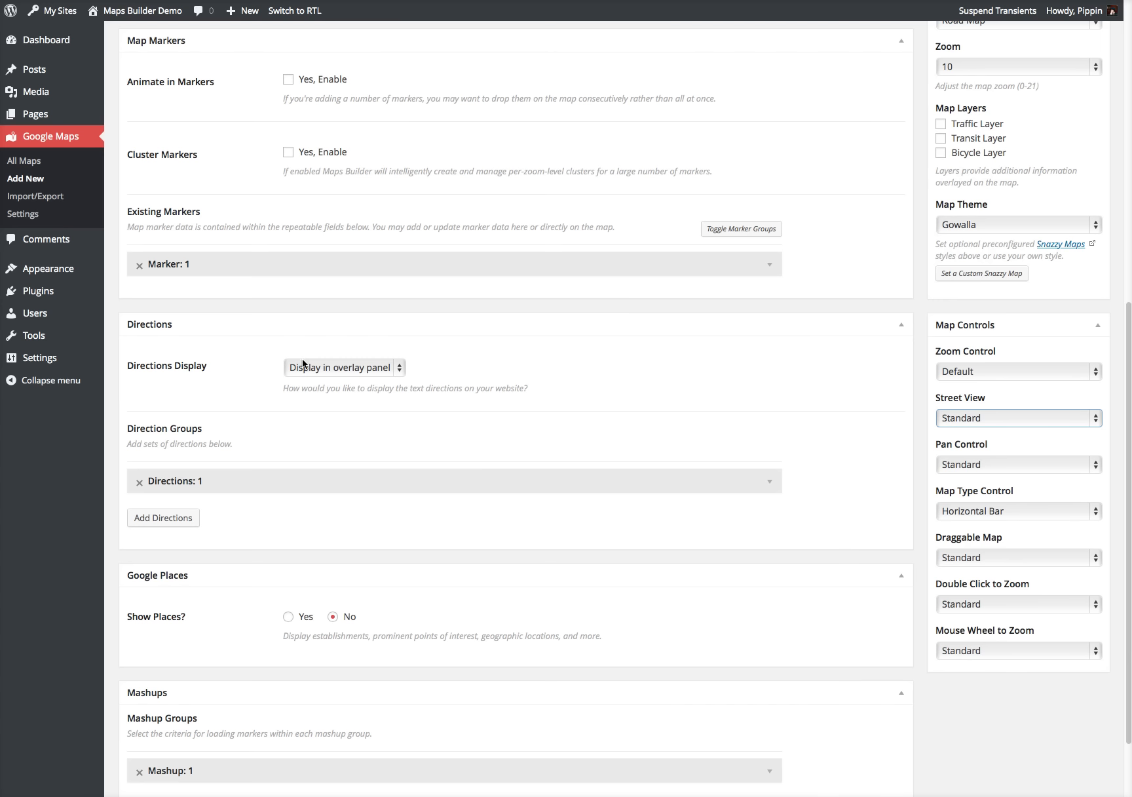
scroll(679, 484, "up", 10)
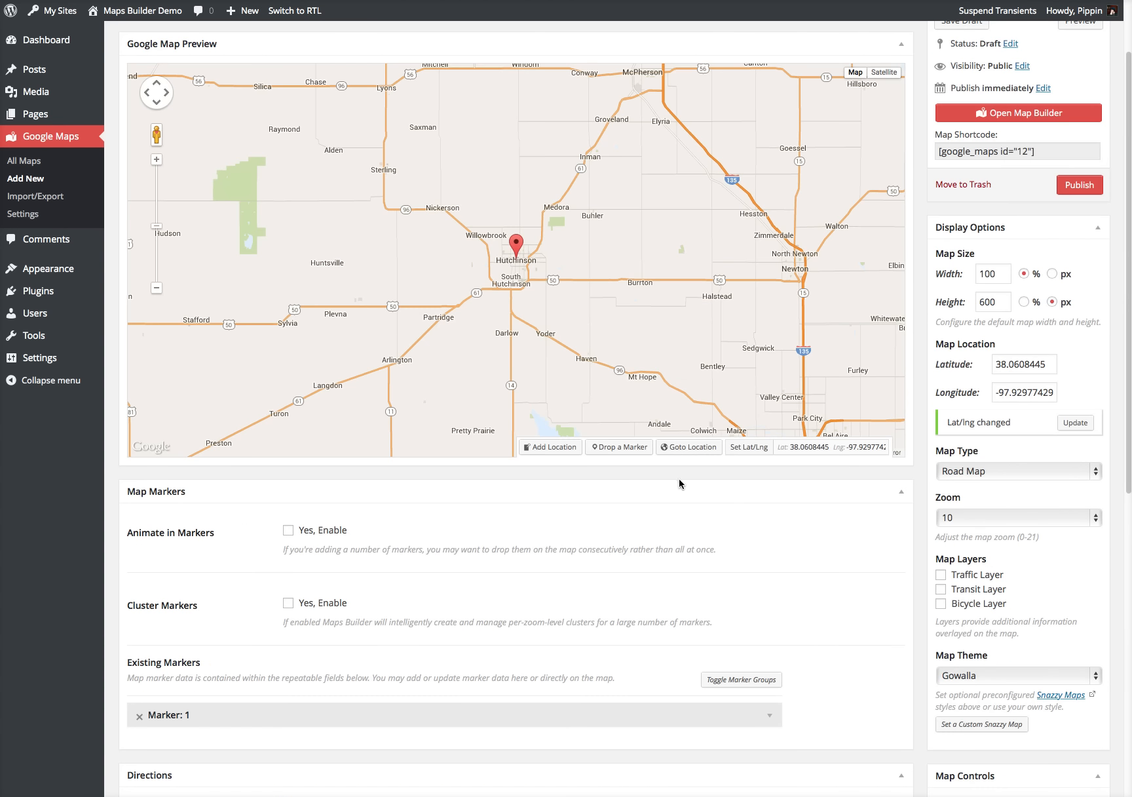
scroll(862, 631, "up", 2)
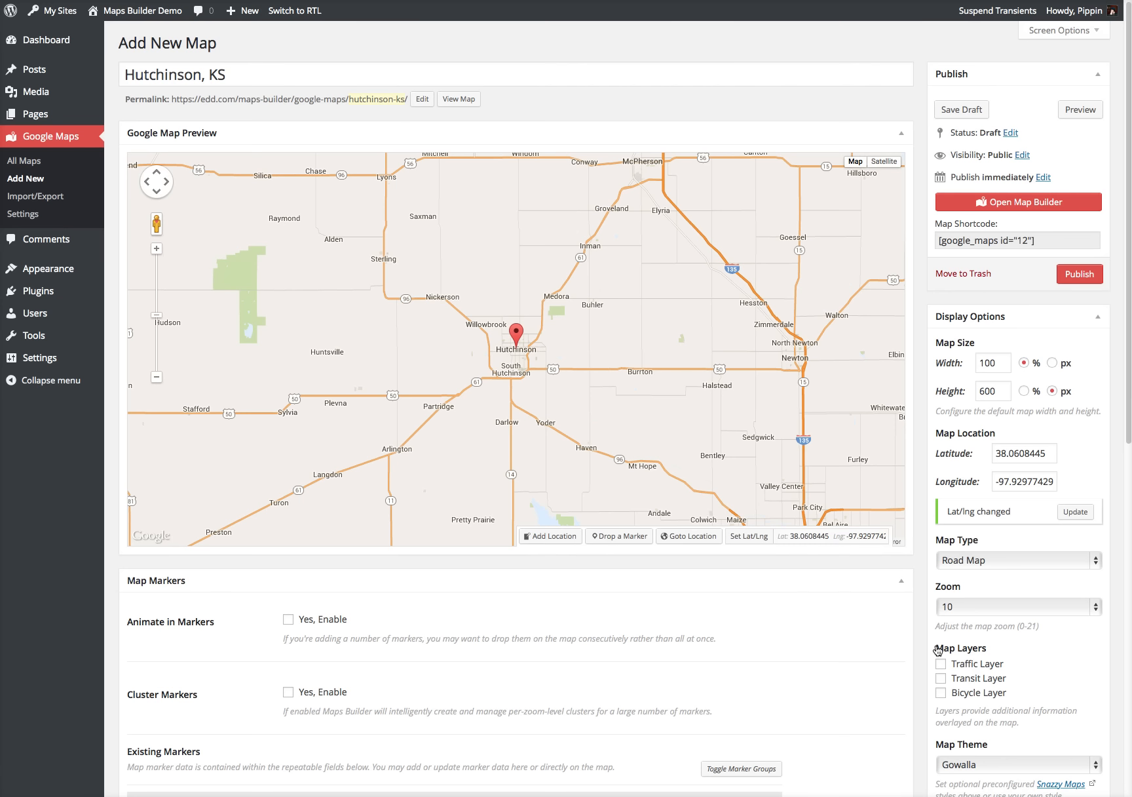
Step: Add a location to the map preview by searching for "Kansas City" and choosing Kansas City, KS
left_click_drag(711, 377, 539, 384)
left_click(551, 536)
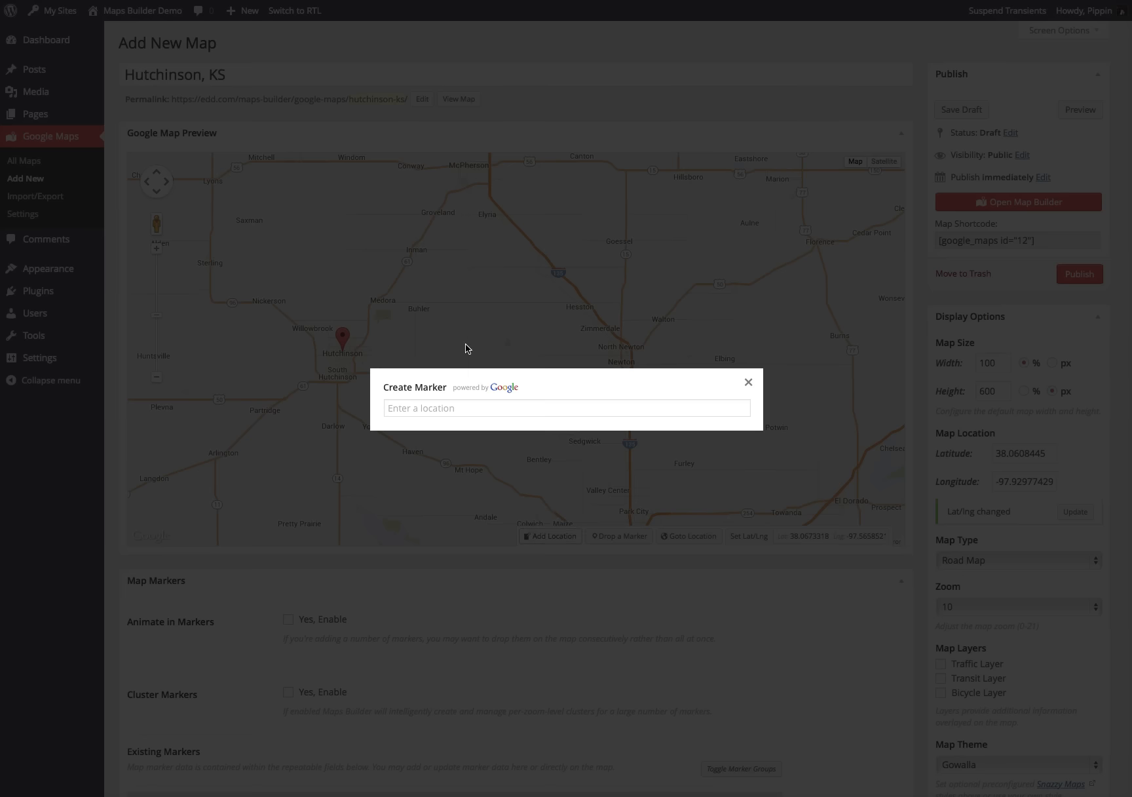
left_click(438, 409)
type("Kansas Cit")
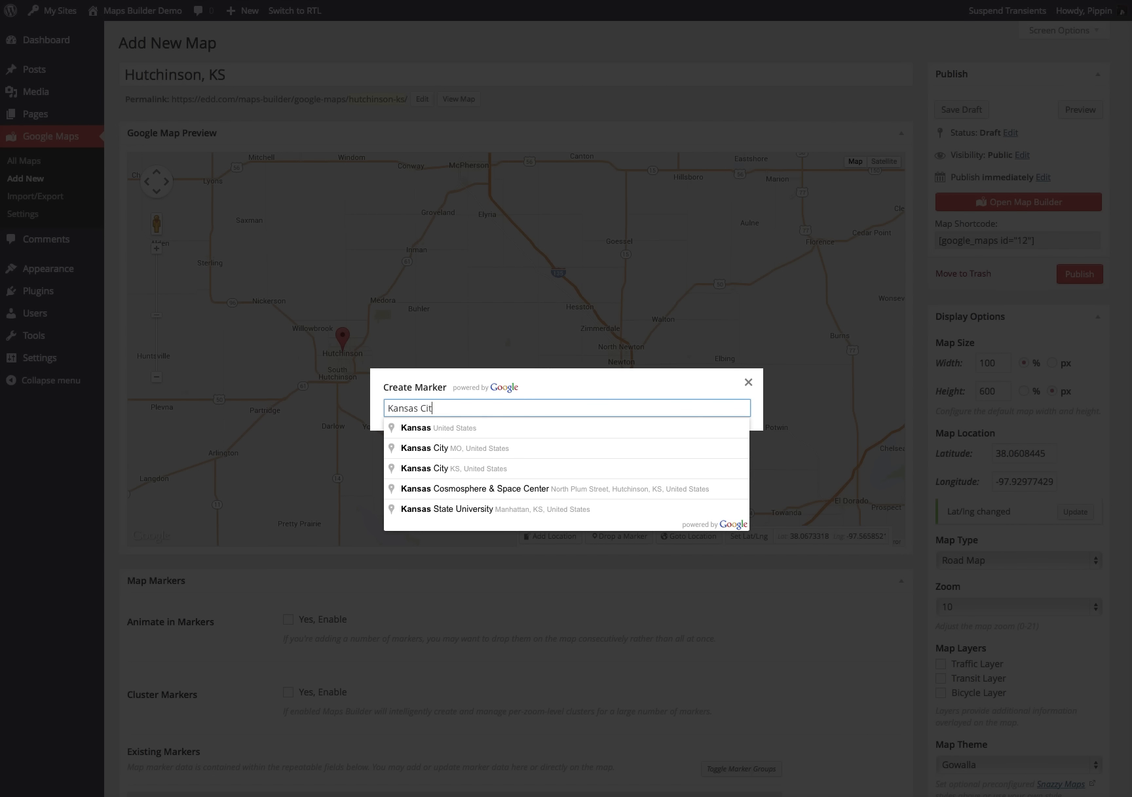
type("y")
left_click(431, 447)
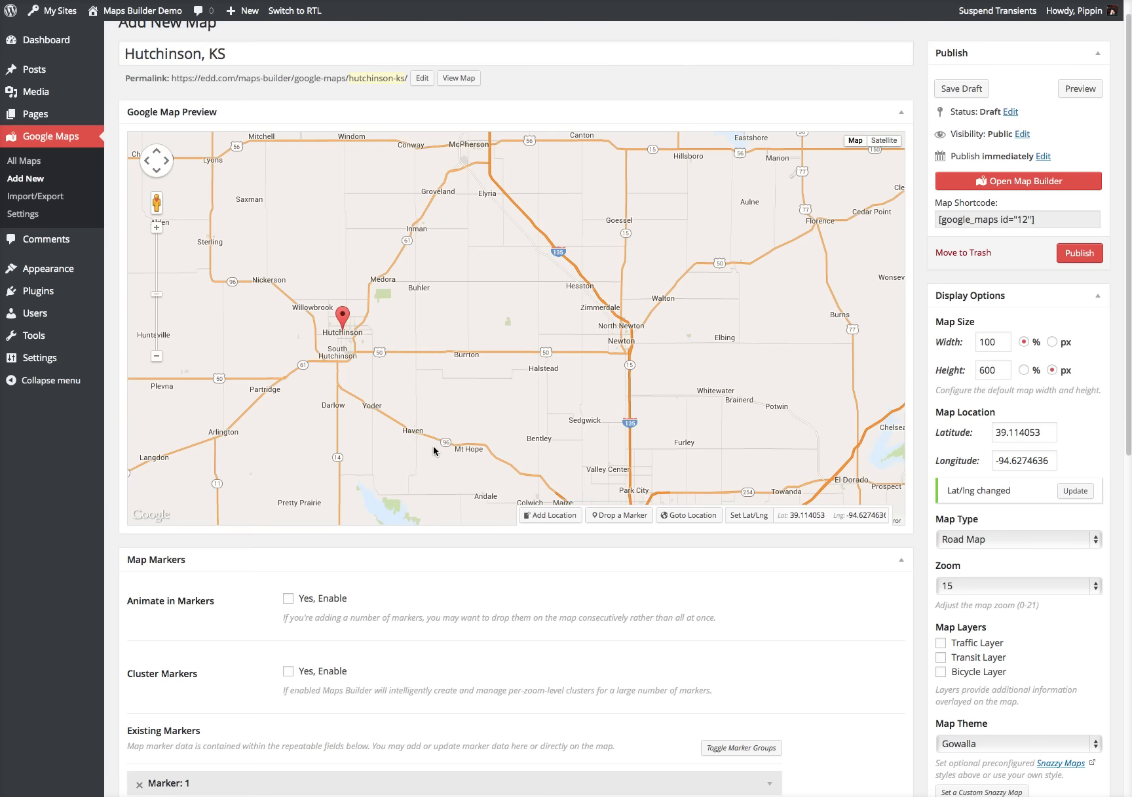
Step: Add the Kansas City marker to the map and save it with an empty description
left_click(517, 316)
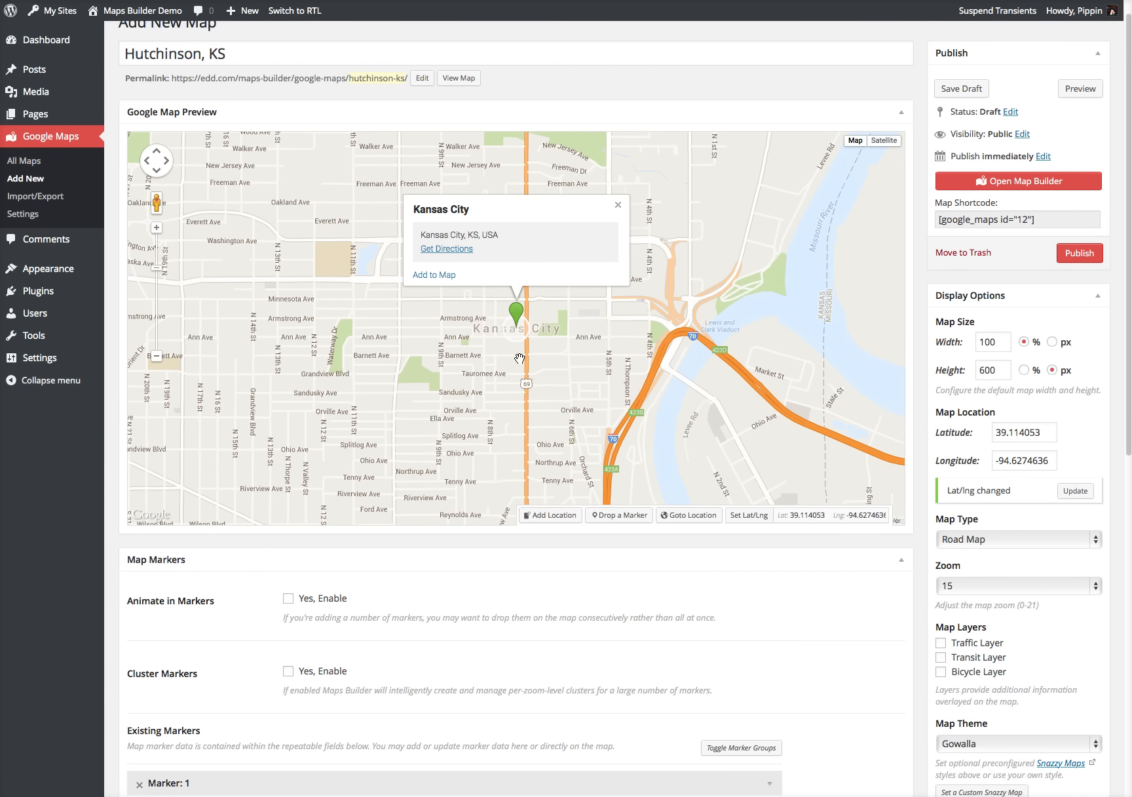
left_click(447, 283)
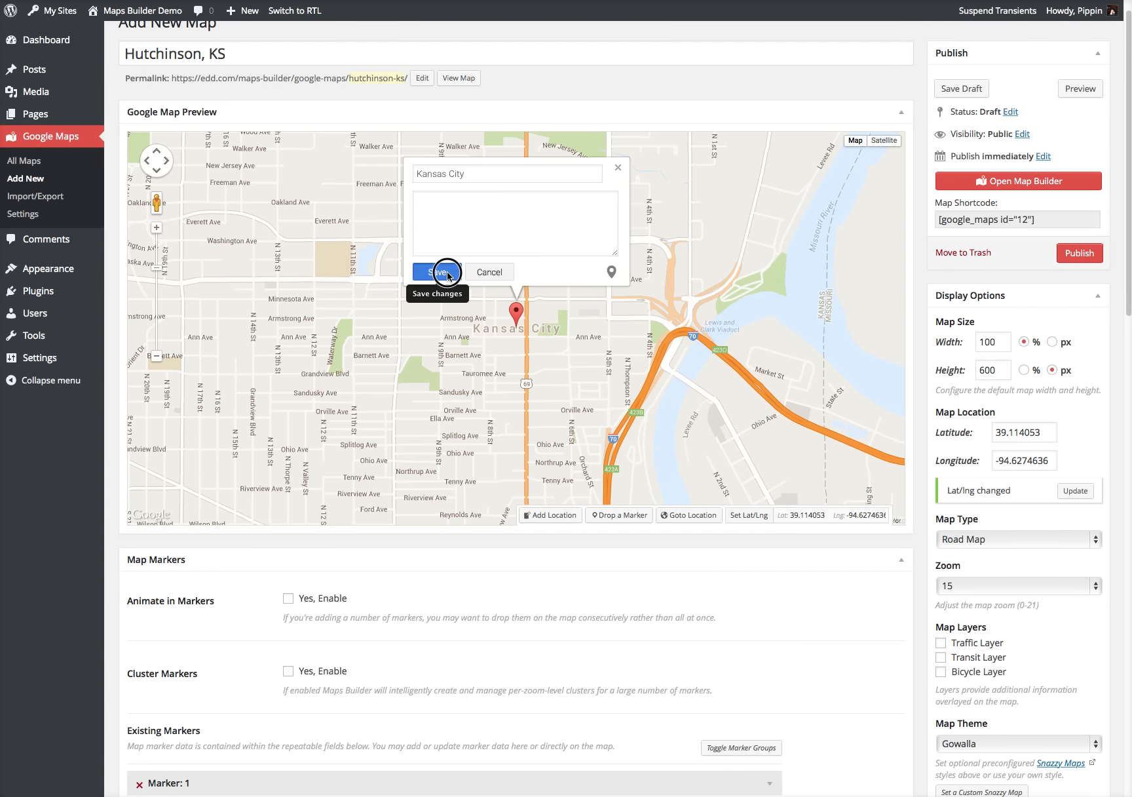
Step: Save the Kansas City marker and close its info window
left_click(439, 271)
double_click(156, 352)
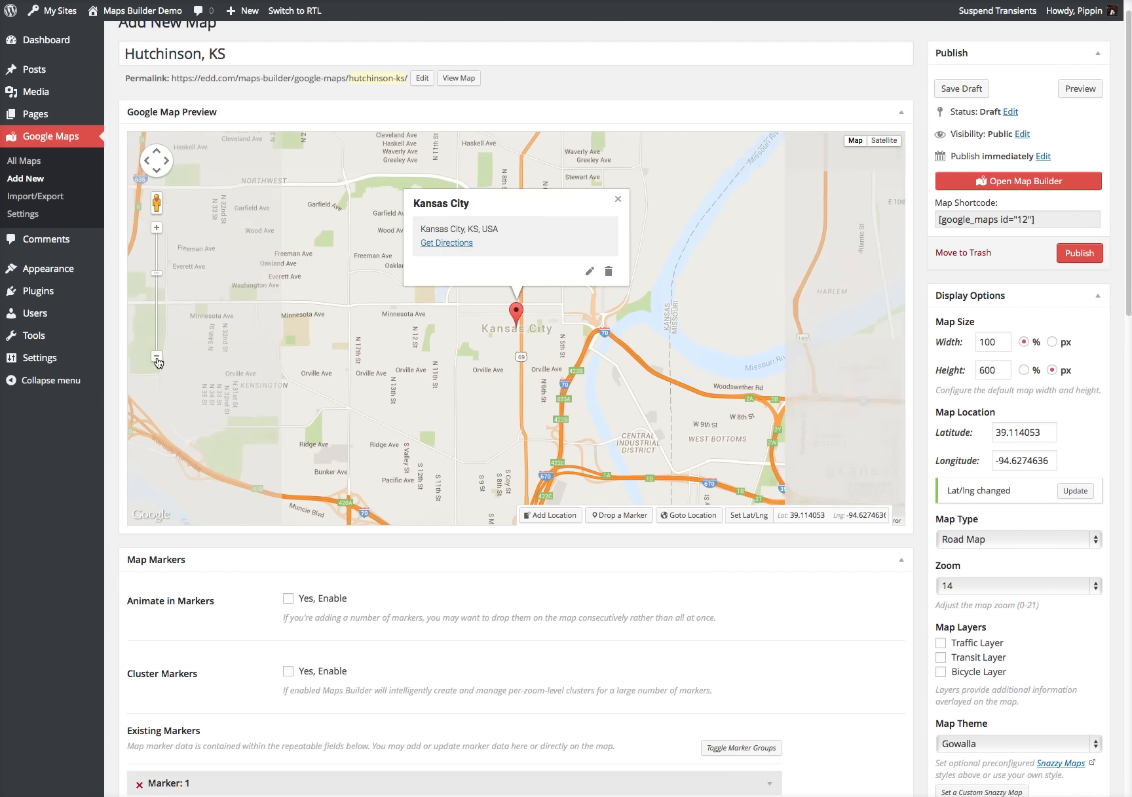
left_click(618, 199)
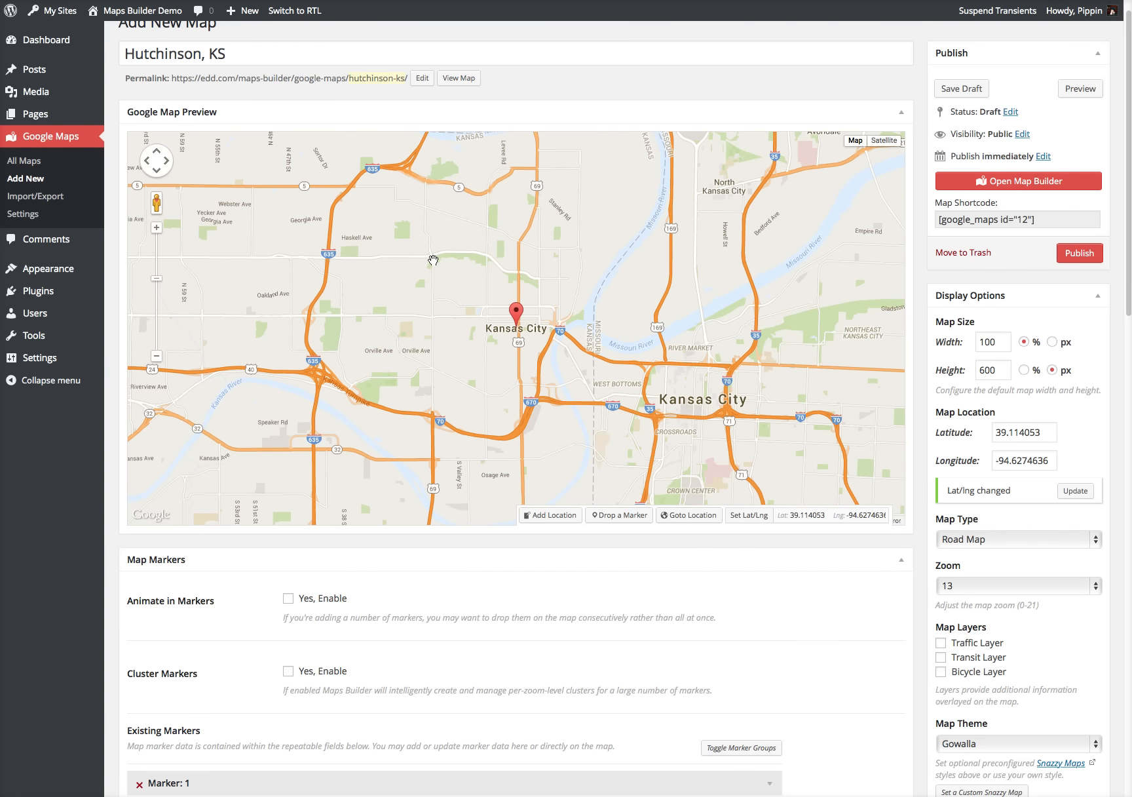
Step: Set the map preview's zoom to 8 and shift the view to cover both the Hutchinson and Kansas City markers
left_click(156, 356)
left_click(156, 356)
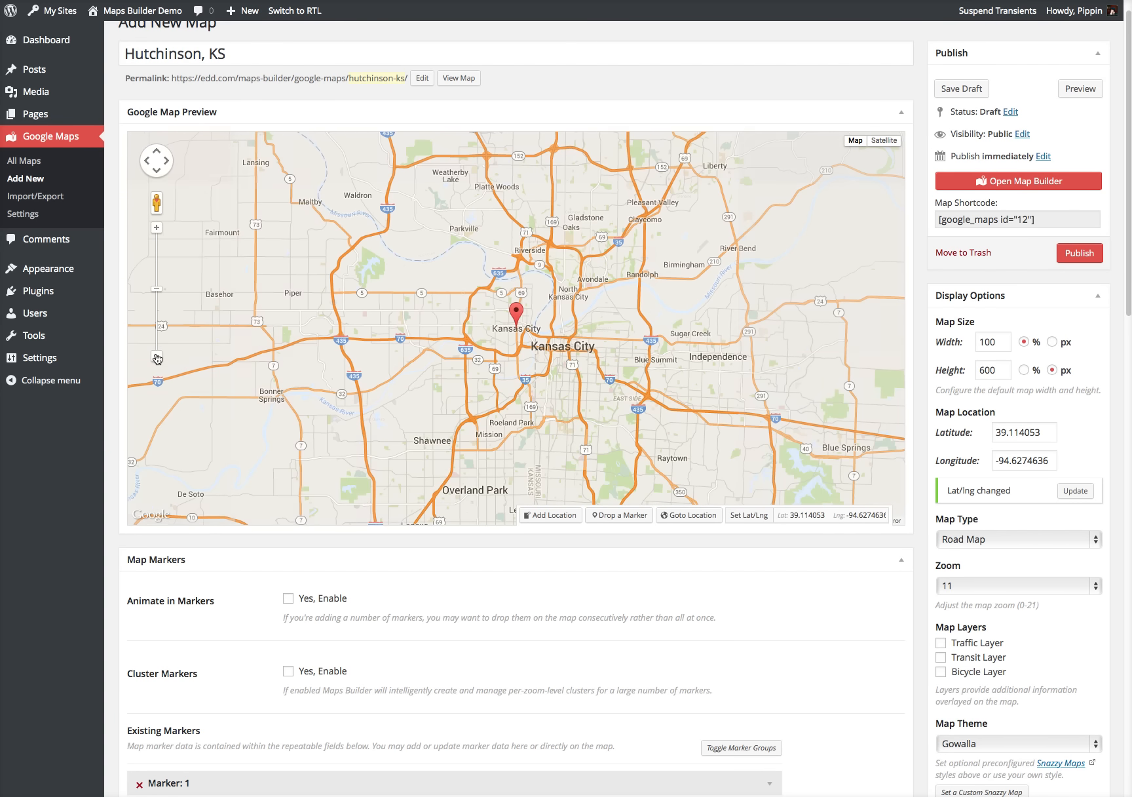
left_click(157, 357)
left_click(157, 357)
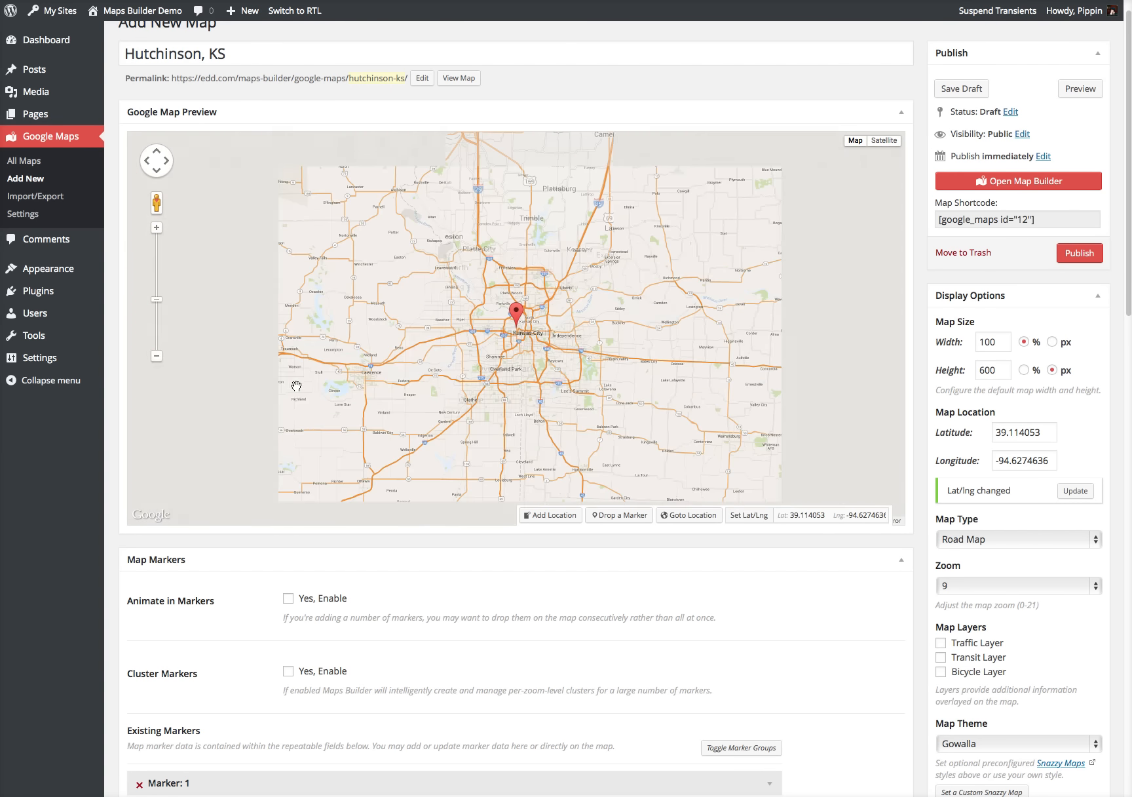
left_click_drag(295, 386, 622, 372)
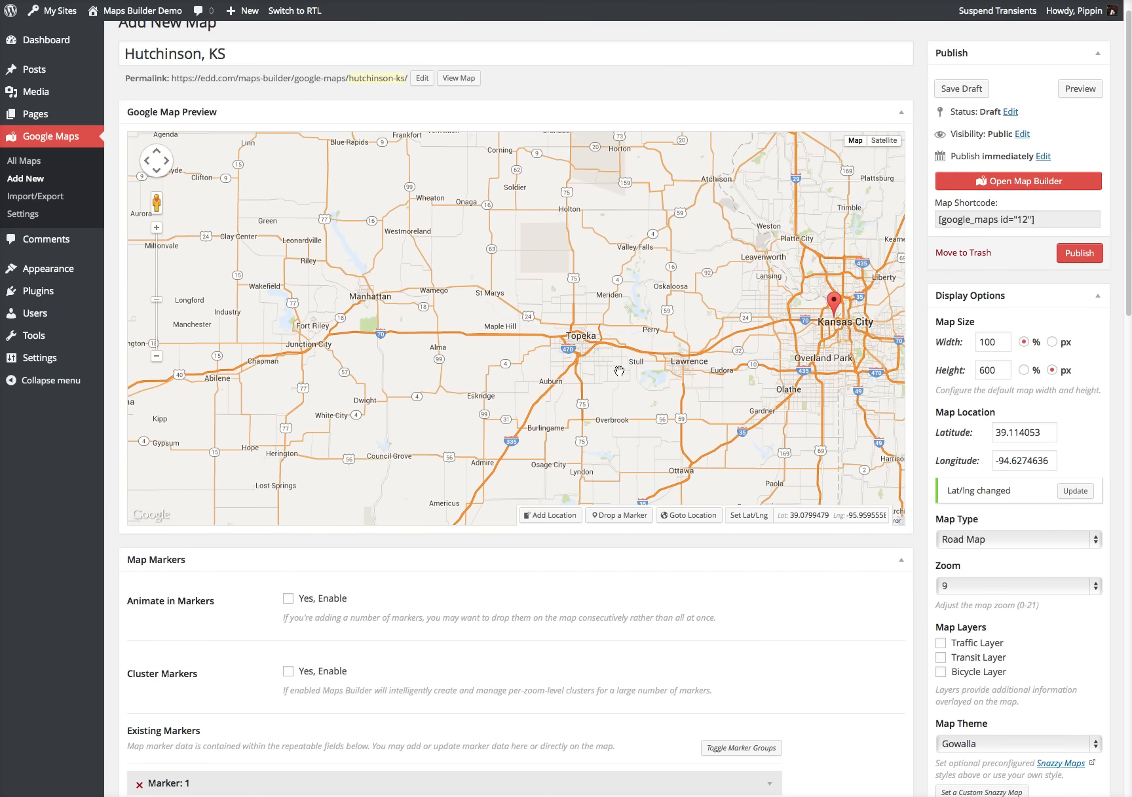
left_click(156, 355)
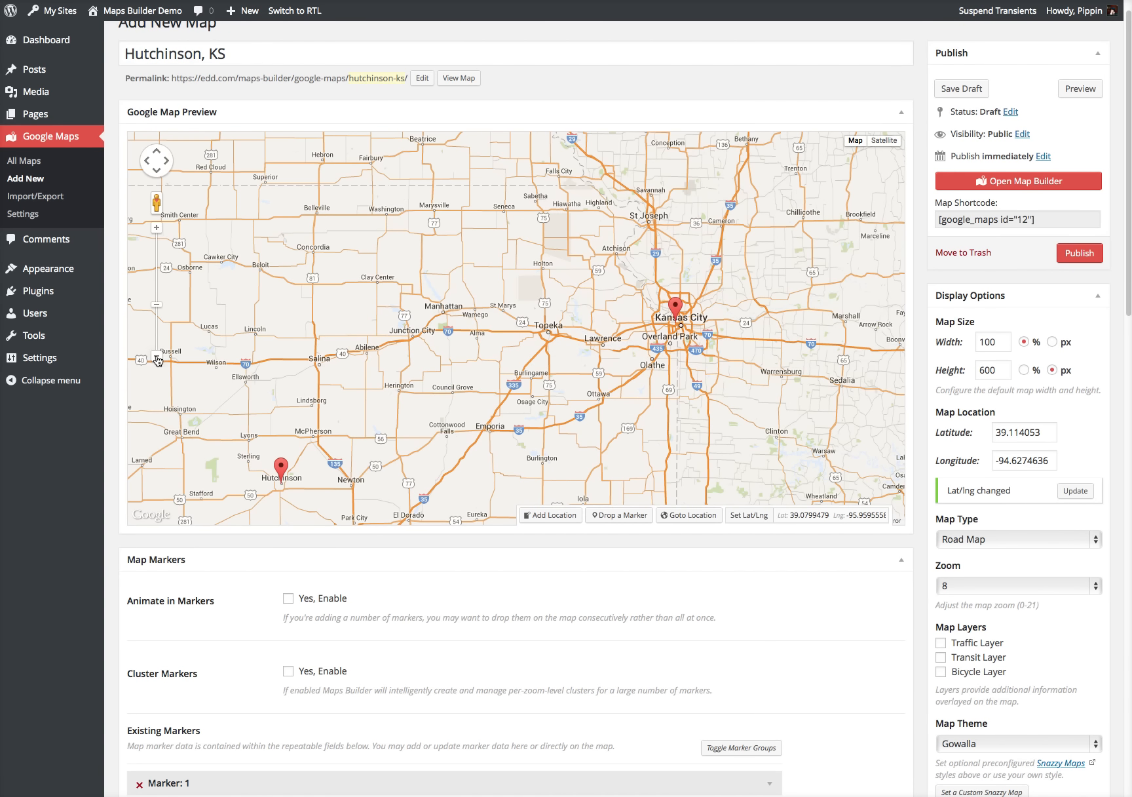
left_click_drag(481, 462, 541, 392)
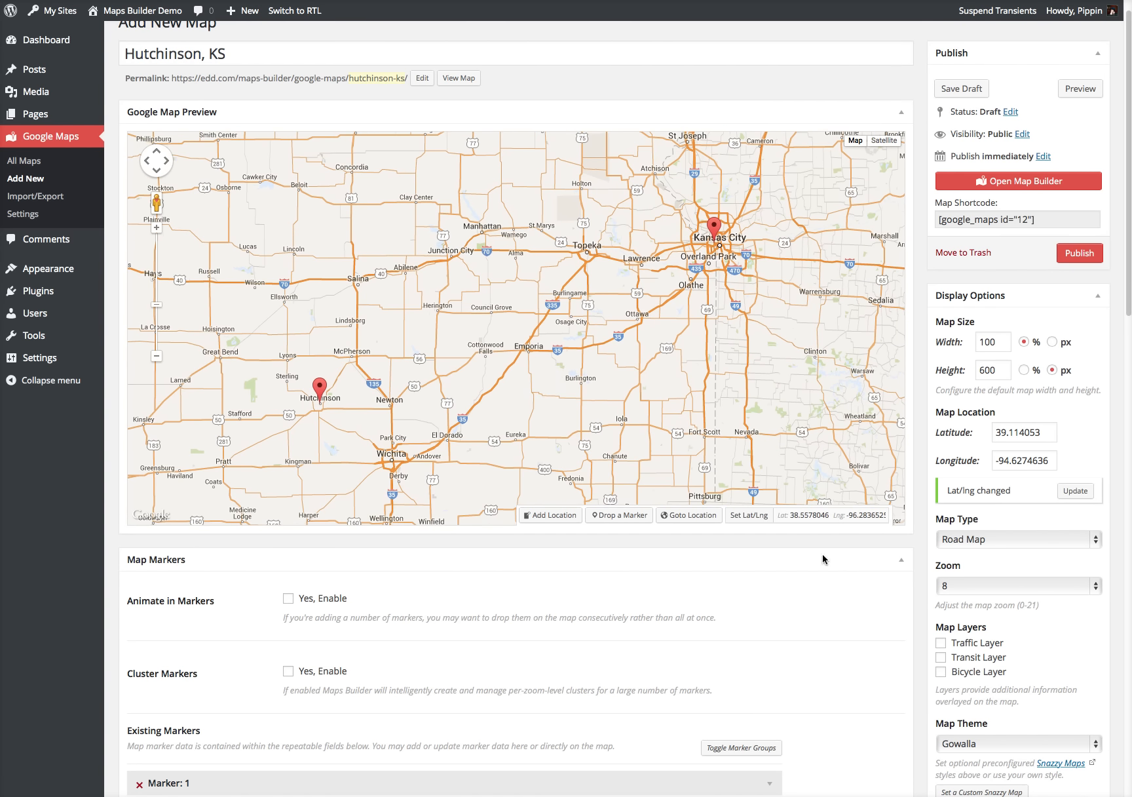
Step: Review the second marker's fields and the travel mode and destination options of the first directions group
scroll(832, 623, "down", 10)
scroll(295, 341, "up", 3)
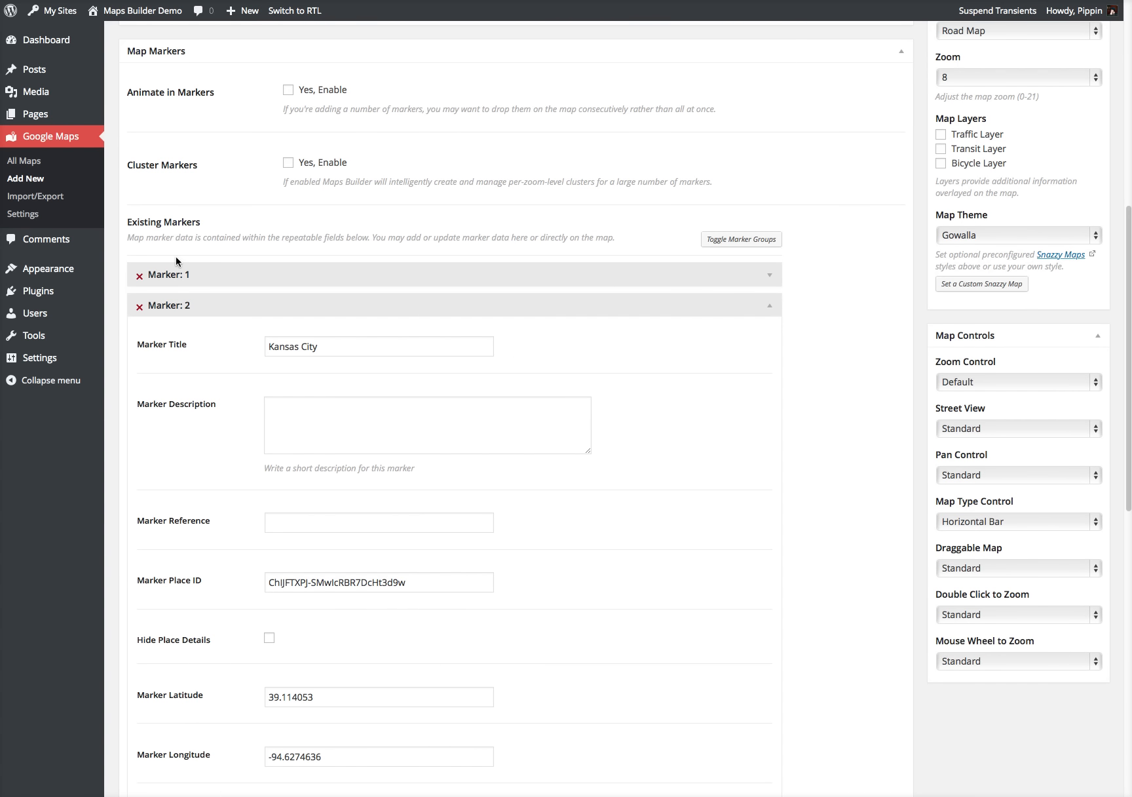
left_click(680, 310)
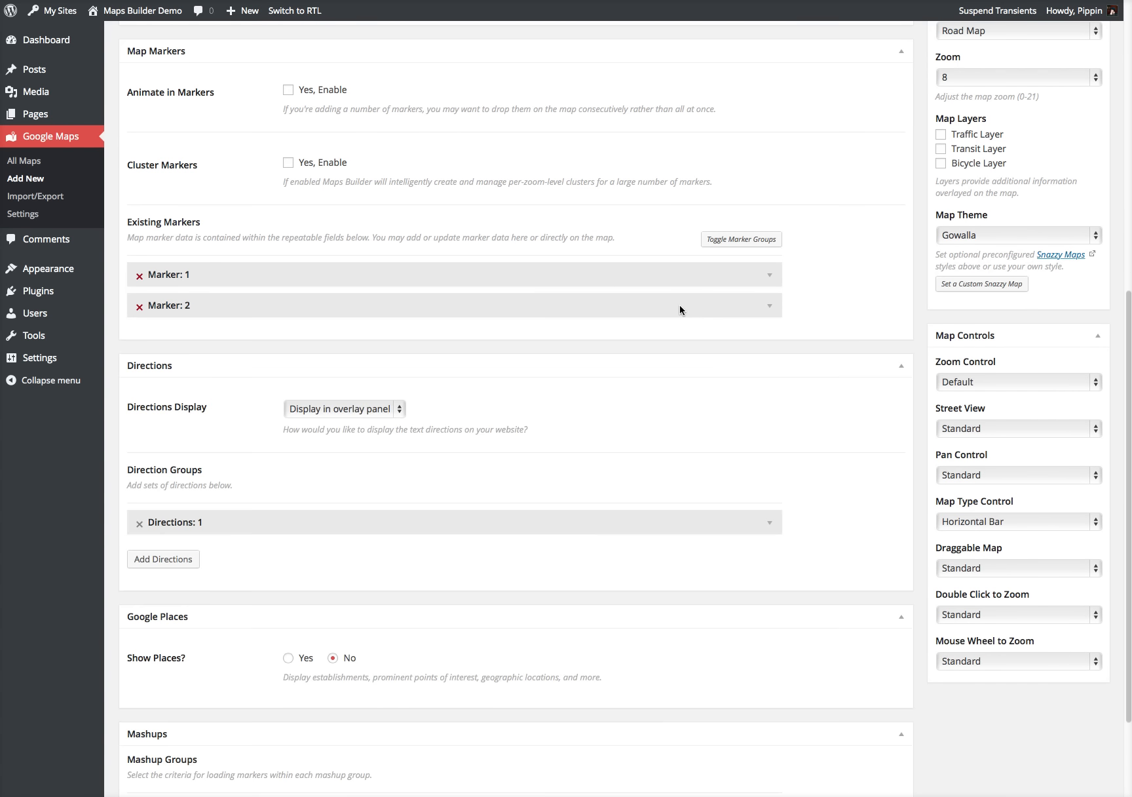
scroll(801, 369, "down", 3)
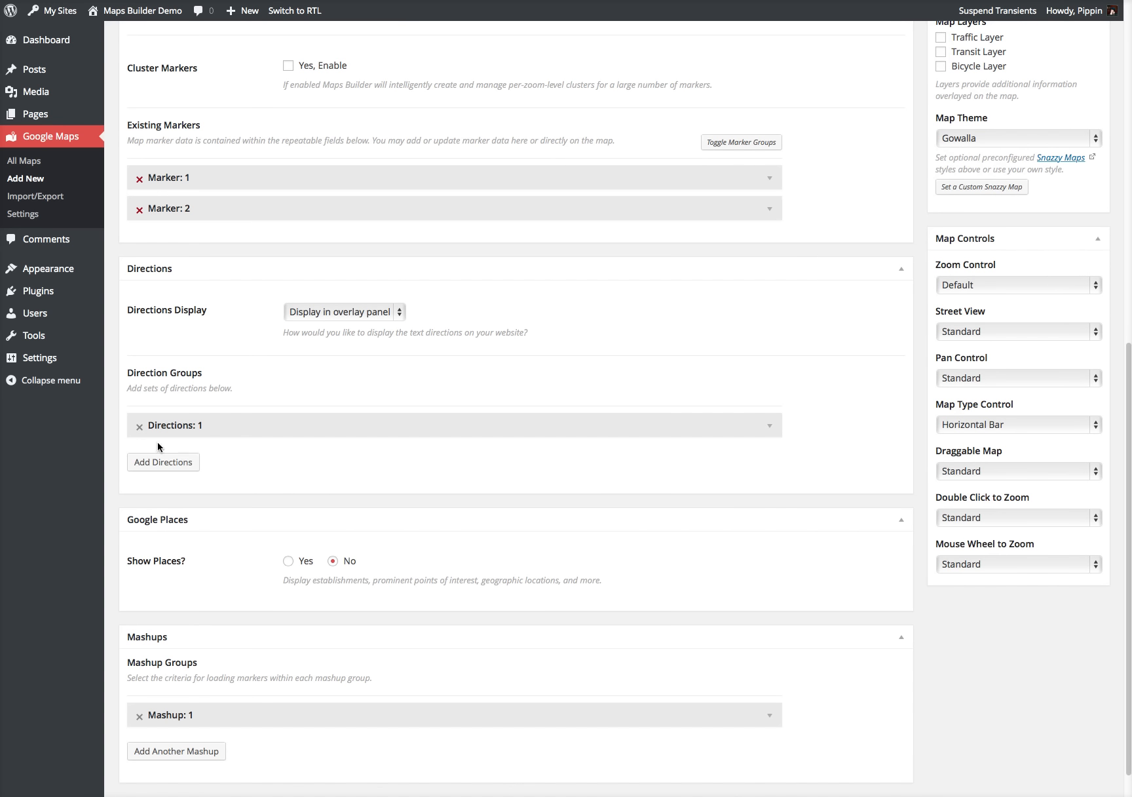
left_click(259, 429)
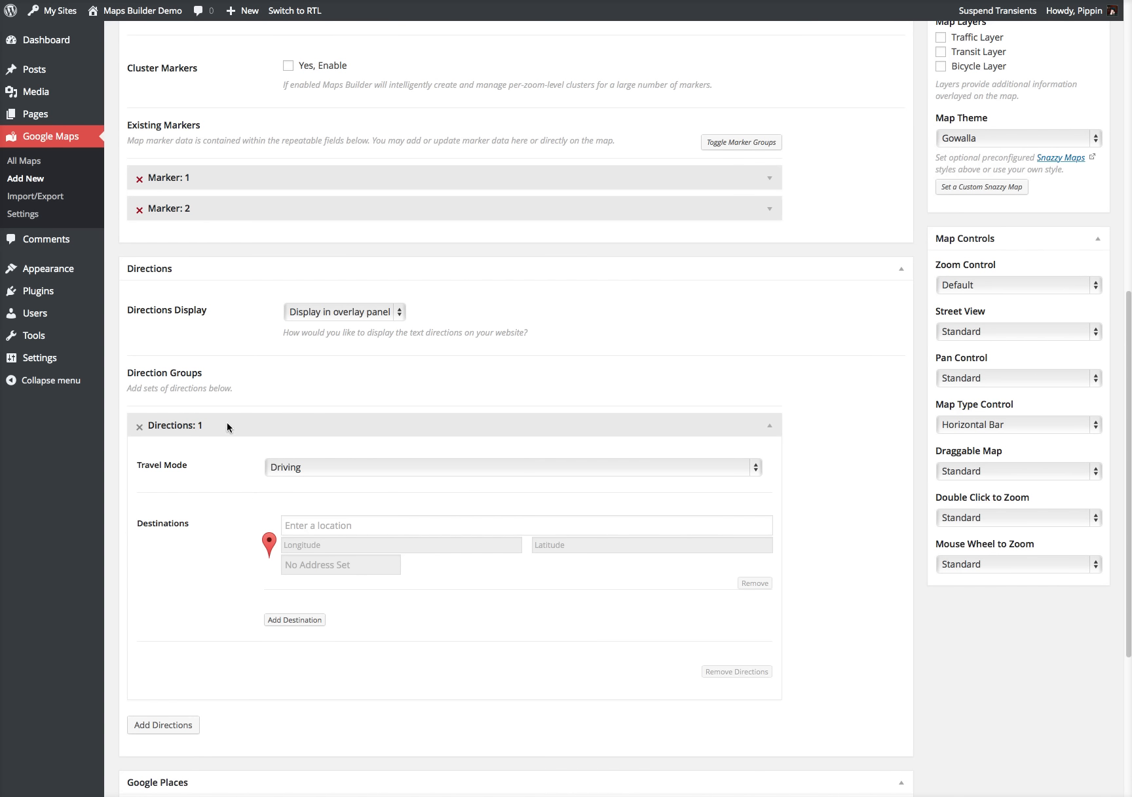
left_click(228, 427)
scroll(728, 496, "down", 1)
Step: Publish the Hutchinson, KS map and open it on the public site
scroll(728, 496, "up", 10)
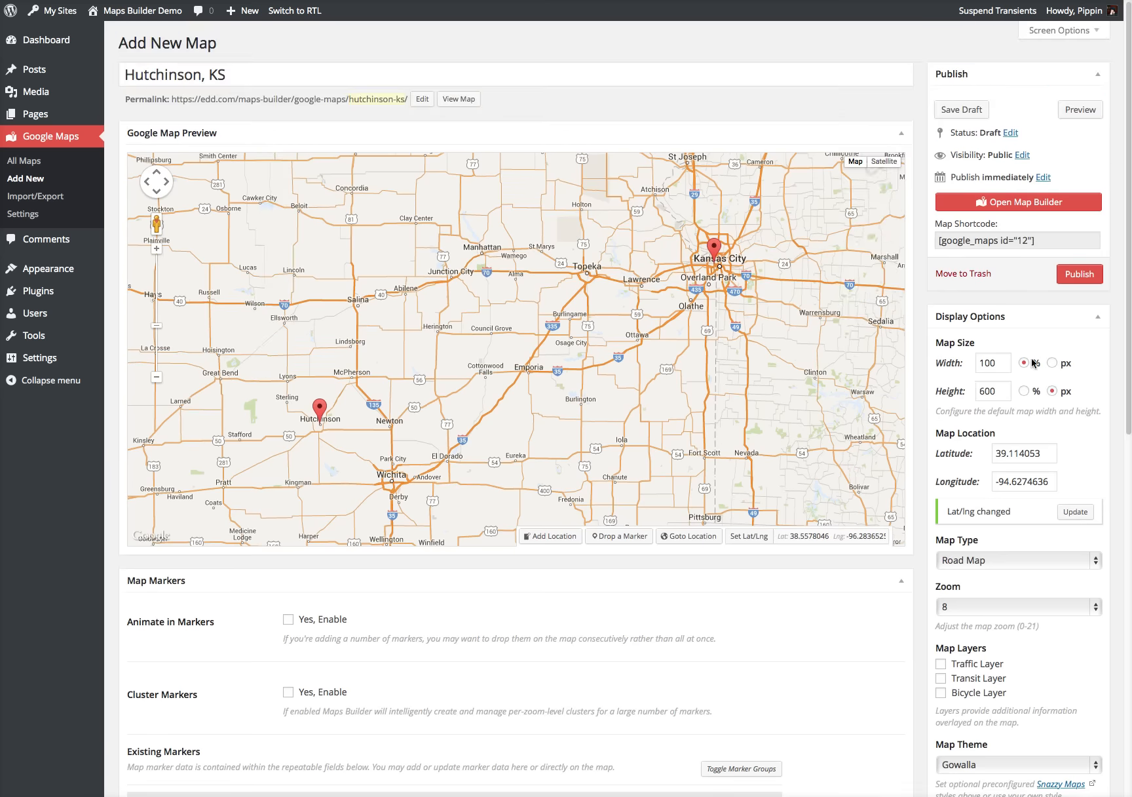
left_click(1079, 275)
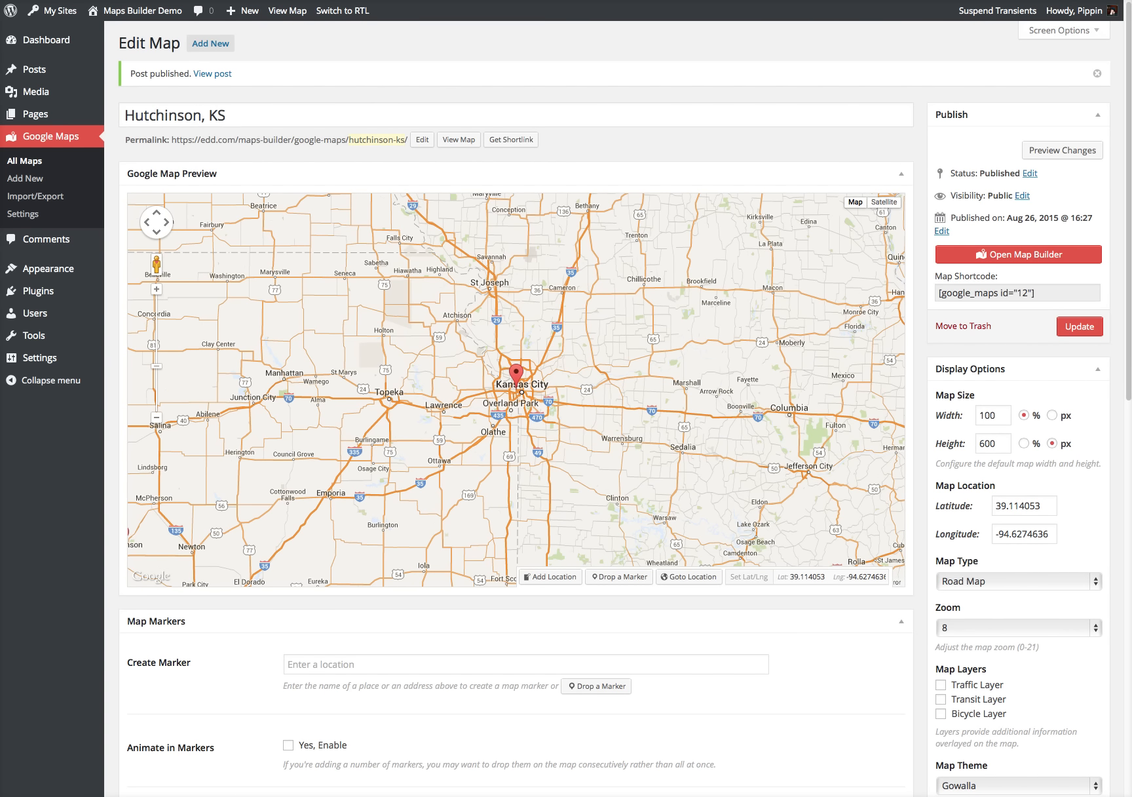
left_click(143, 11)
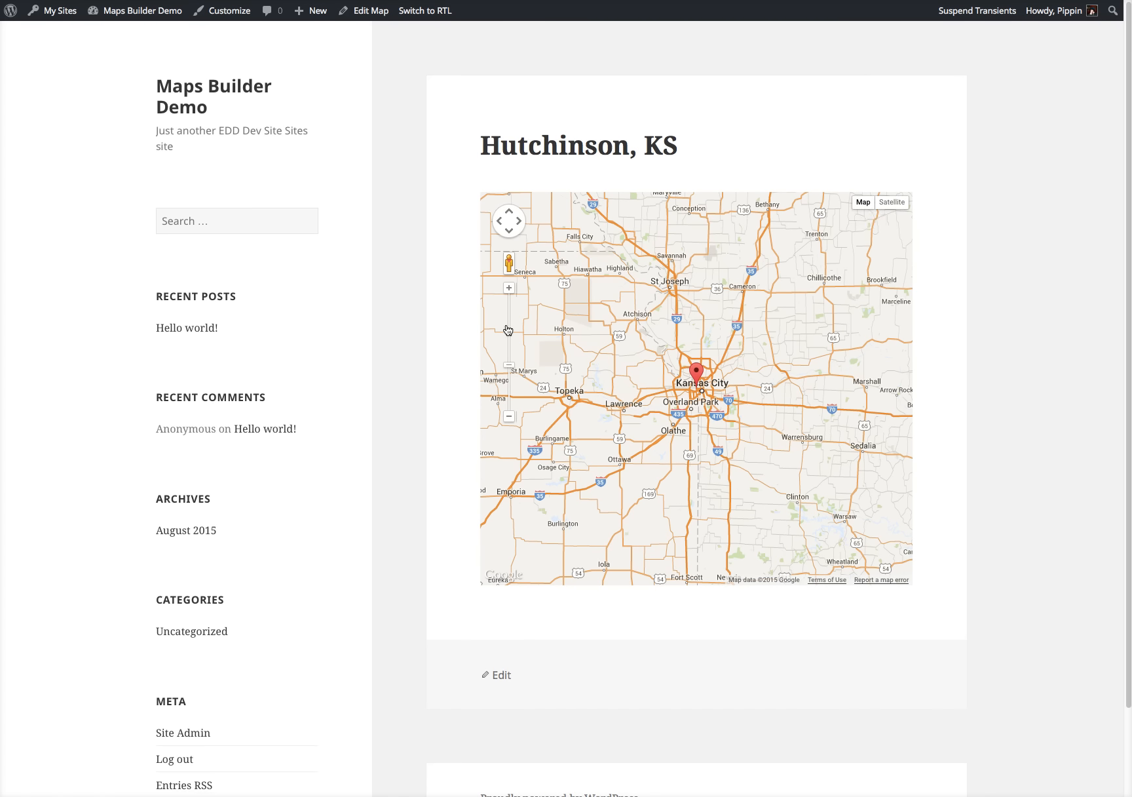
Step: Examine the published map around Kansas and the info windows of the Kansas City and Hutchinson markers
left_click(509, 416)
left_click(509, 416)
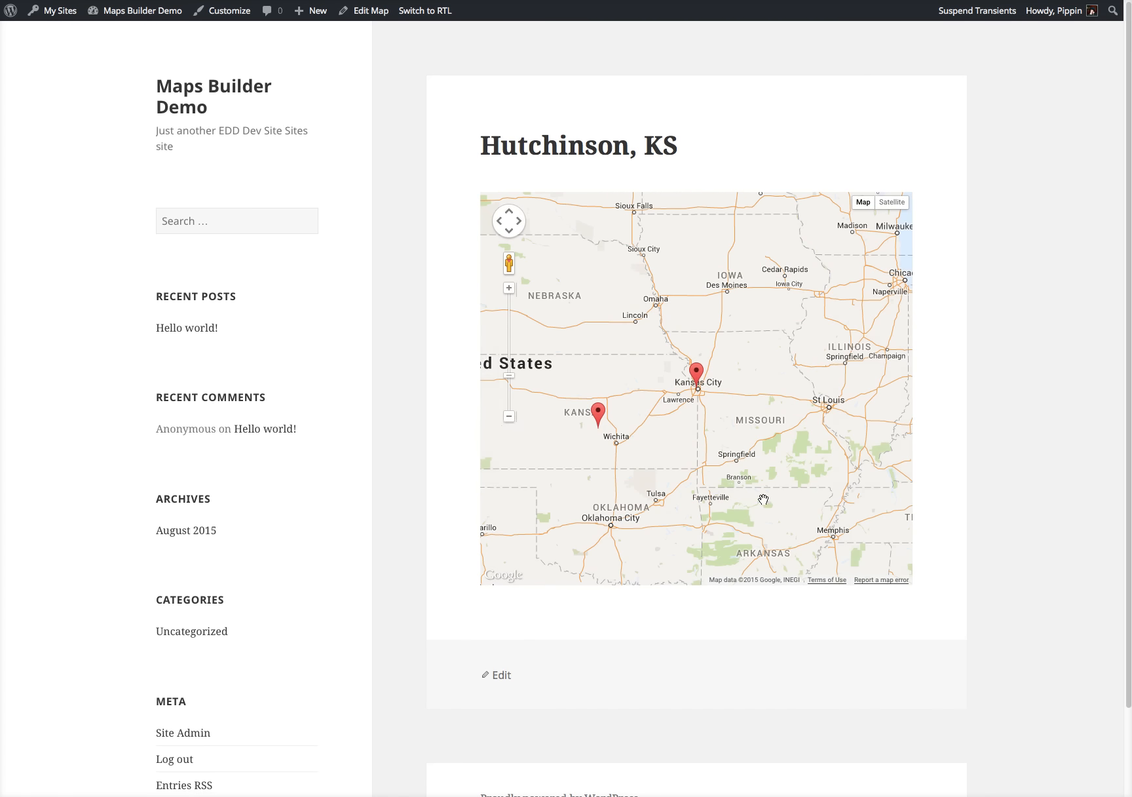
left_click_drag(726, 451, 741, 417)
left_click(711, 335)
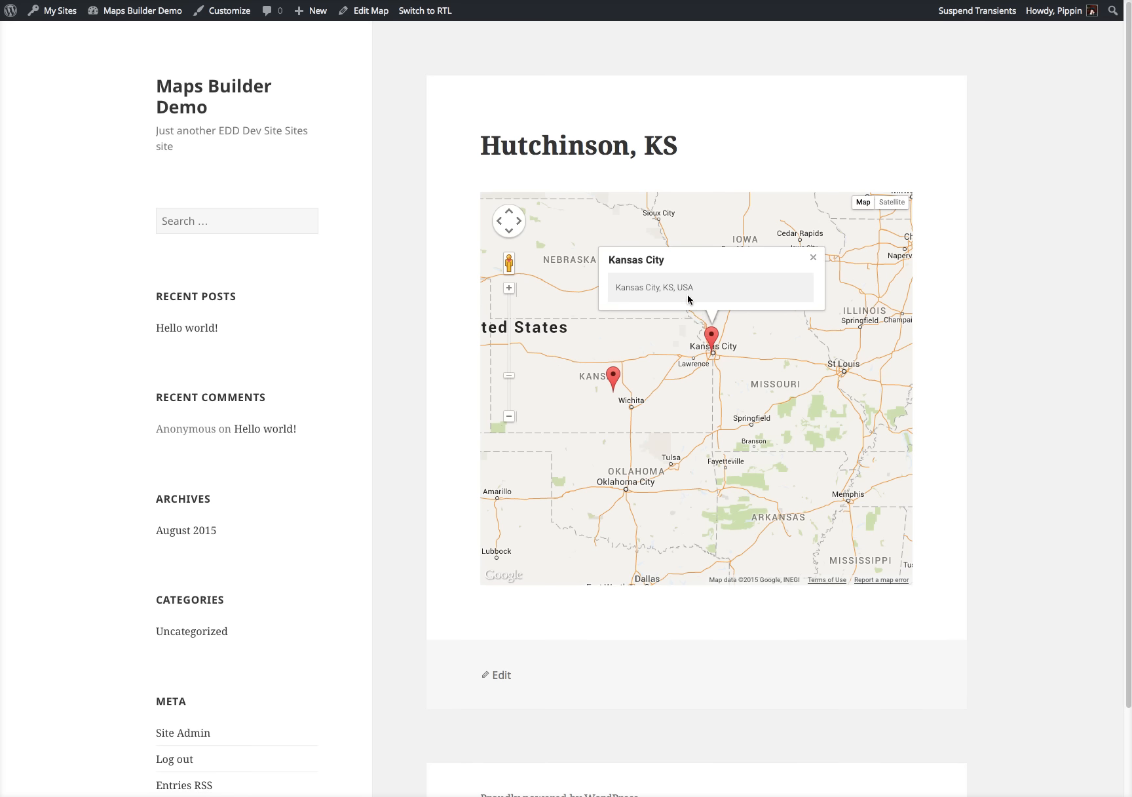
left_click(613, 379)
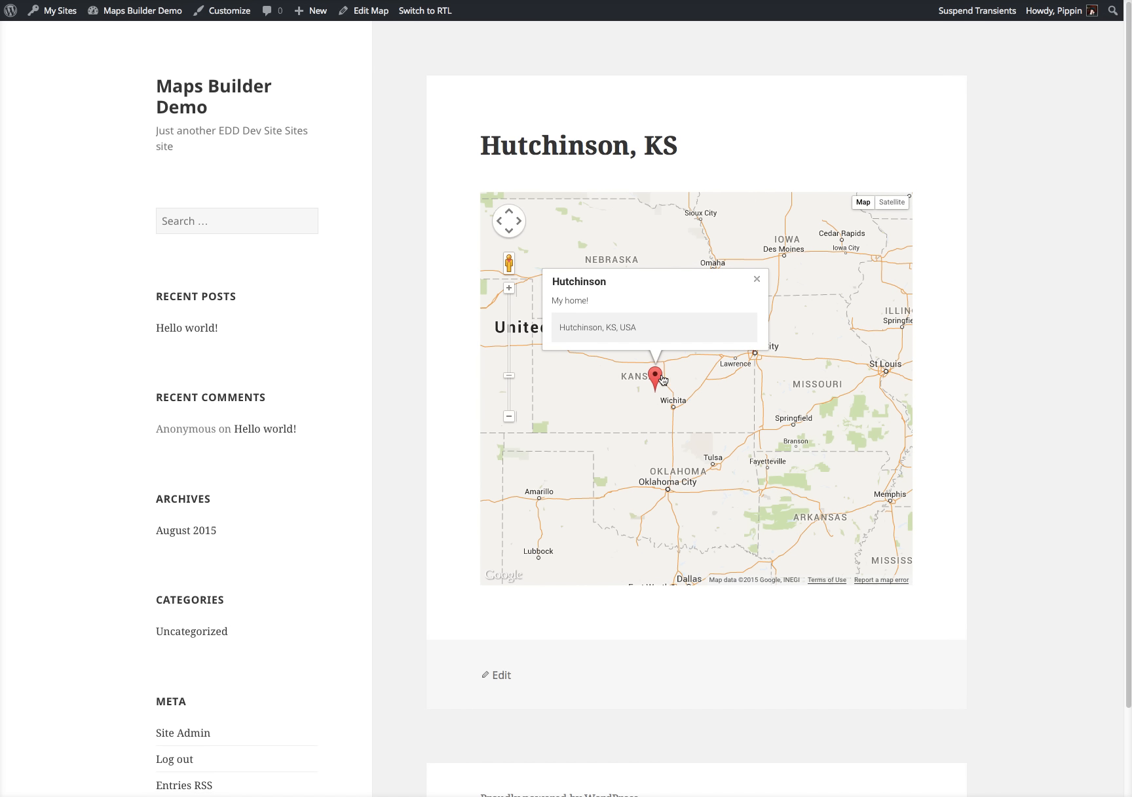
mouse_move(757, 378)
left_mouse_down()
mouse_move(815, 413)
mouse_move(852, 307)
left_mouse_up()
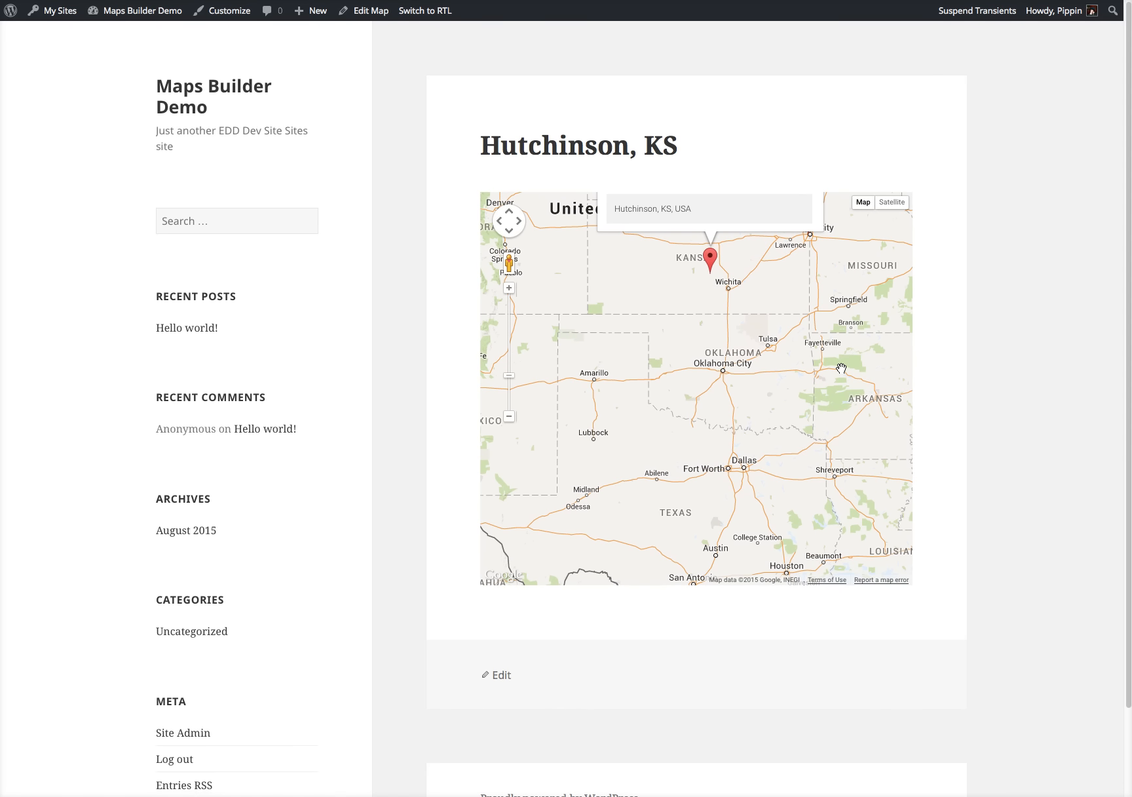
mouse_move(706, 368)
left_mouse_down()
mouse_move(657, 498)
mouse_move(607, 531)
left_mouse_up()
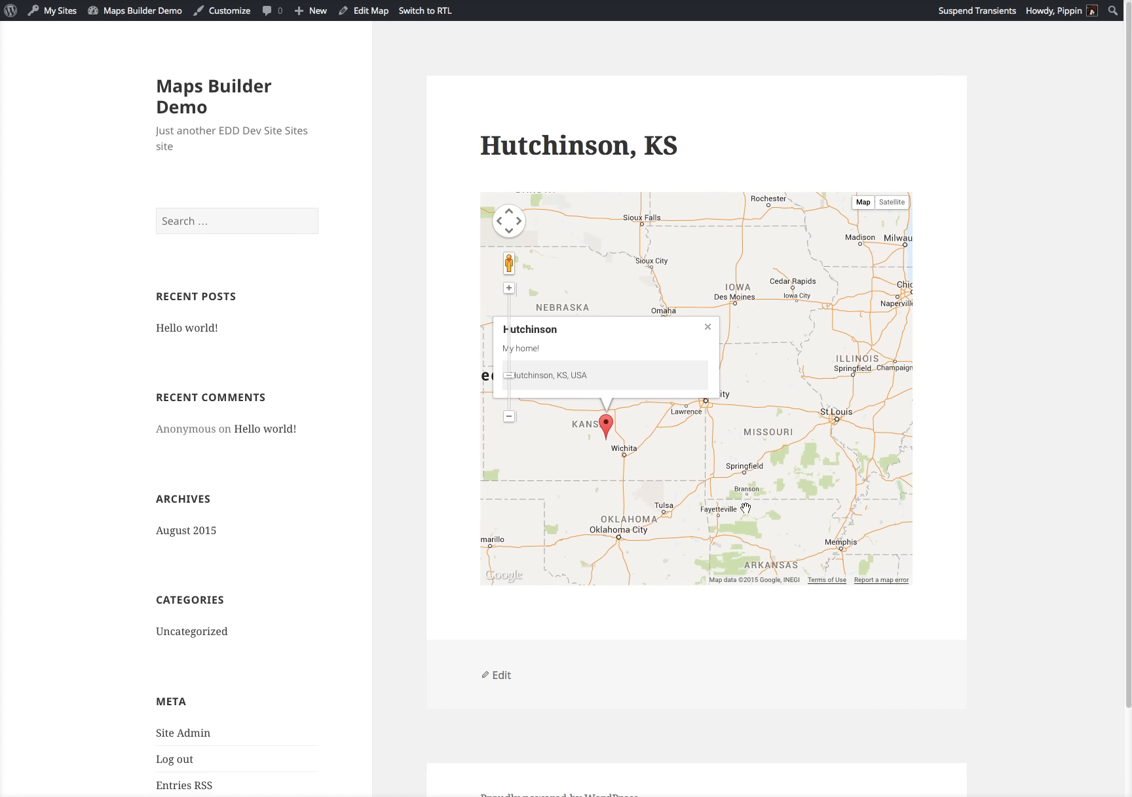
left_click_drag(801, 513, 784, 521)
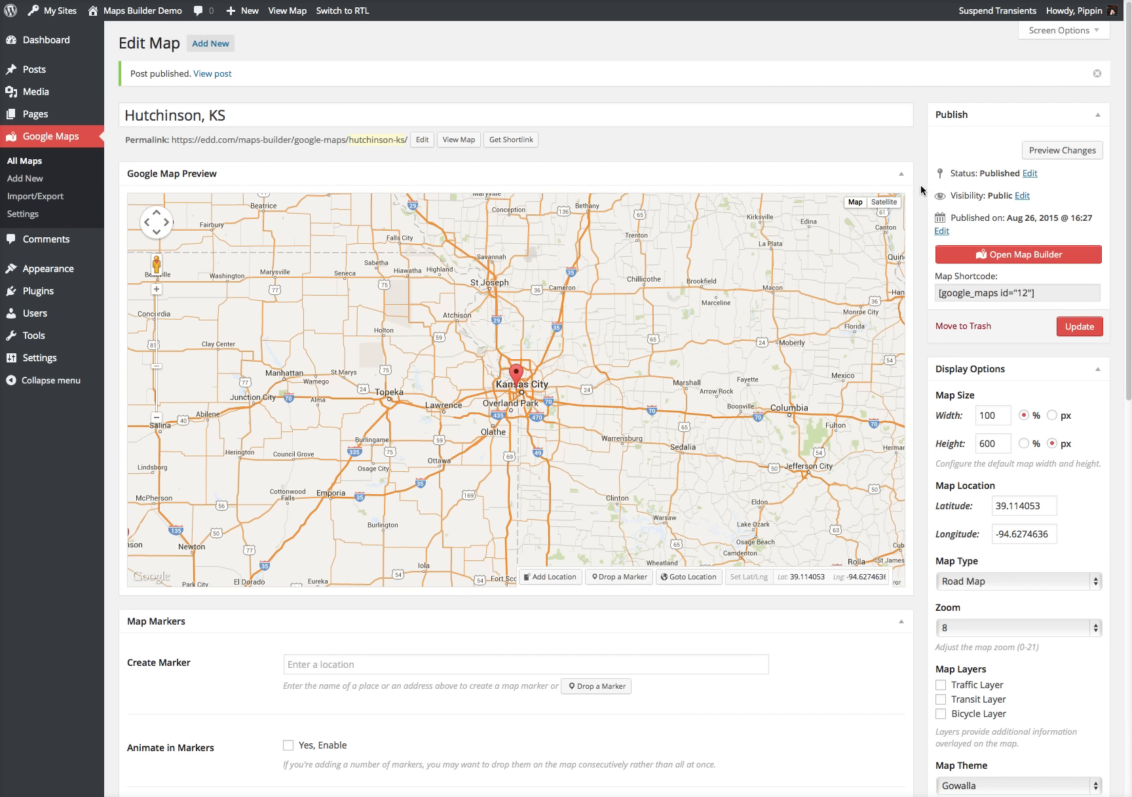
Step: Look over the markers and display options in the full-screen map builder and return to the Edit Map page
left_click(1013, 257)
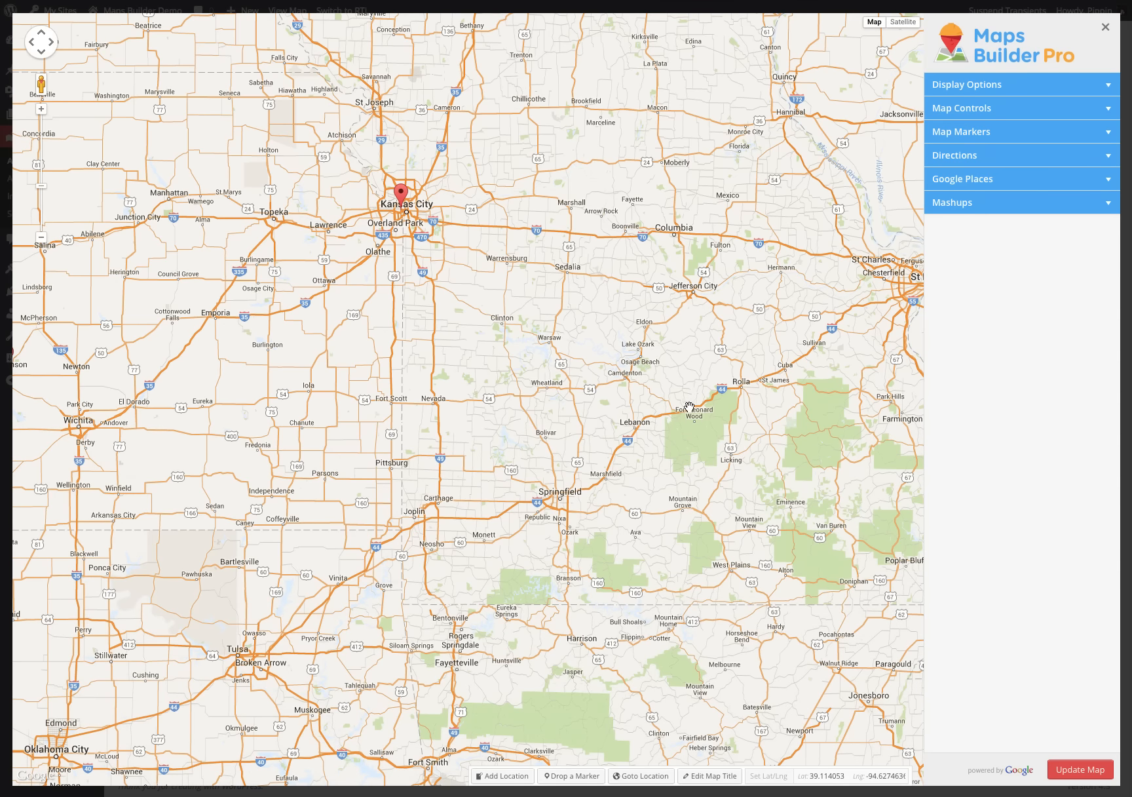
left_click_drag(663, 396, 821, 455)
left_click_drag(650, 511, 682, 488)
left_click(1106, 88)
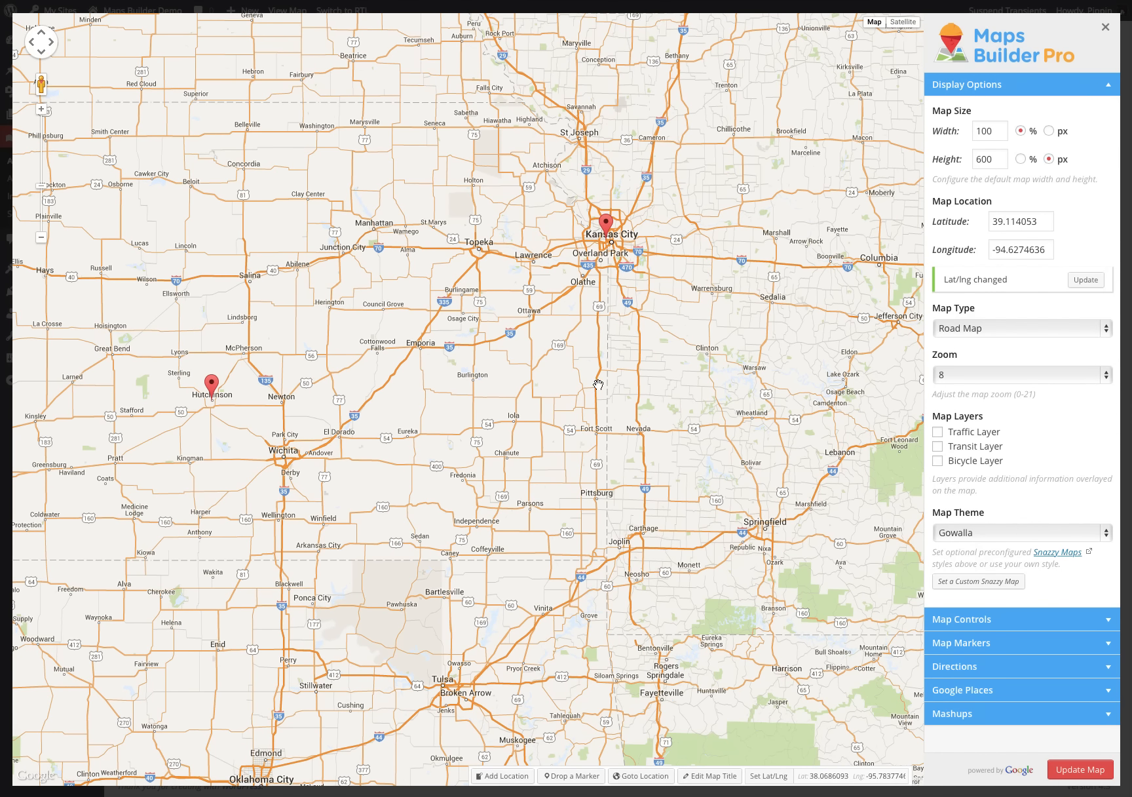
mouse_move(598, 385)
left_mouse_down()
mouse_move(646, 339)
mouse_move(613, 460)
left_mouse_up()
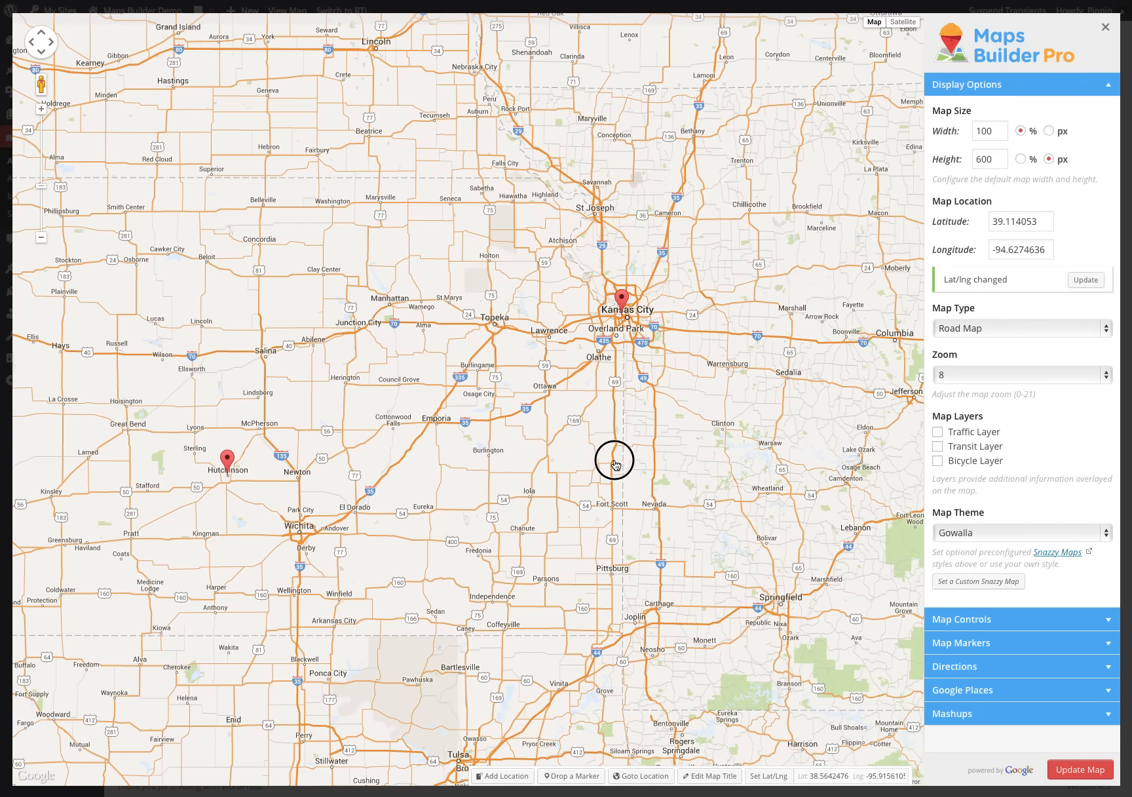
left_click(1106, 24)
scroll(912, 246, "up", 1)
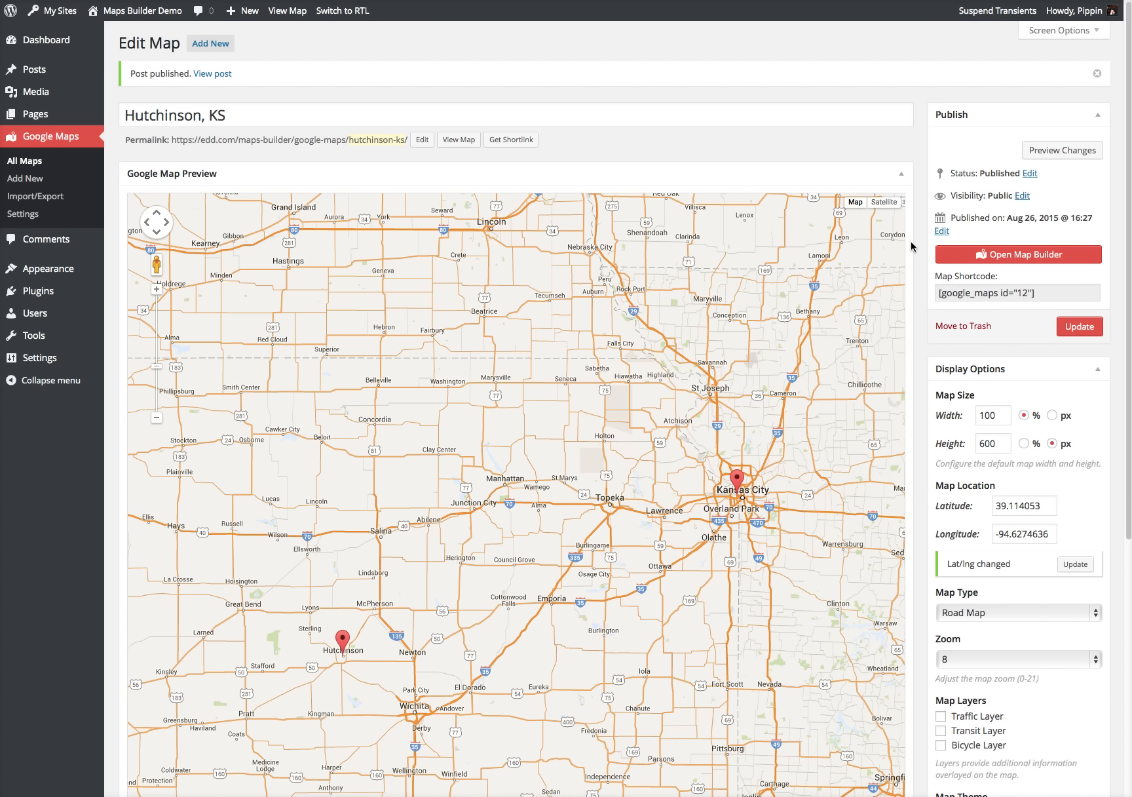
Step: Try the Satellite and Hybrid map types in the map builder's display options and return to Road Map
left_click(1011, 254)
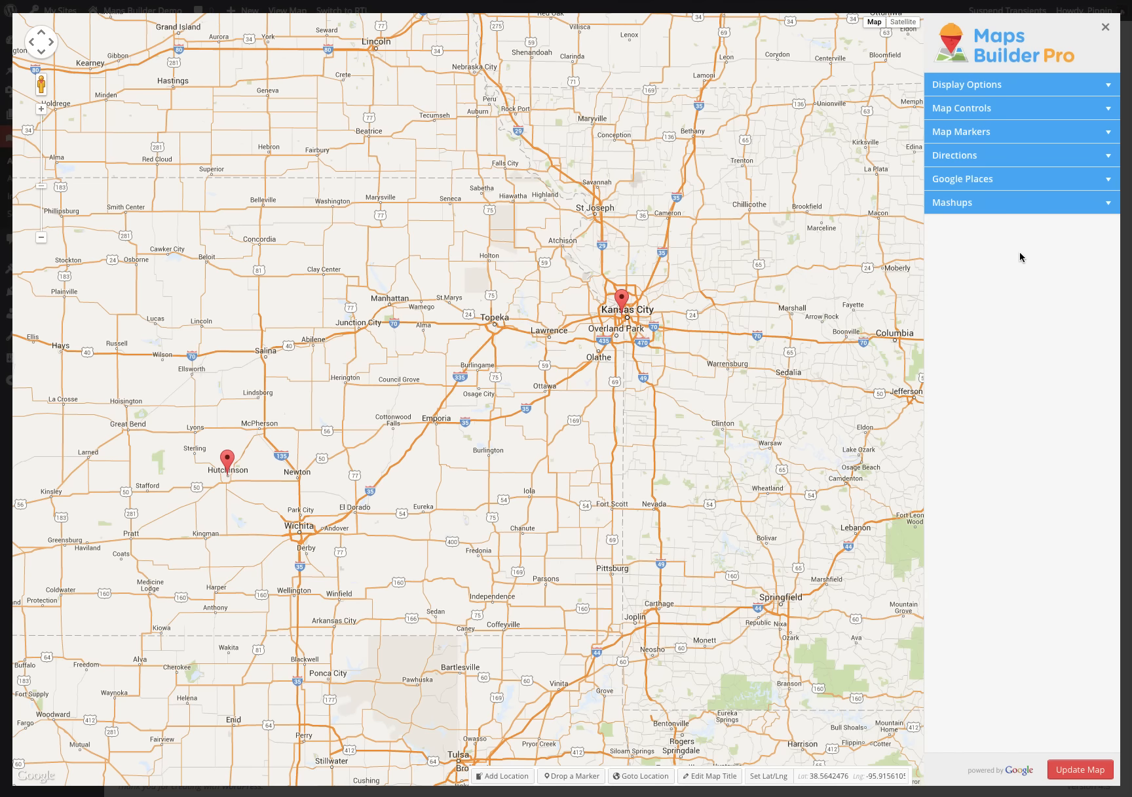
left_click(1106, 85)
left_click(991, 323)
left_click(989, 339)
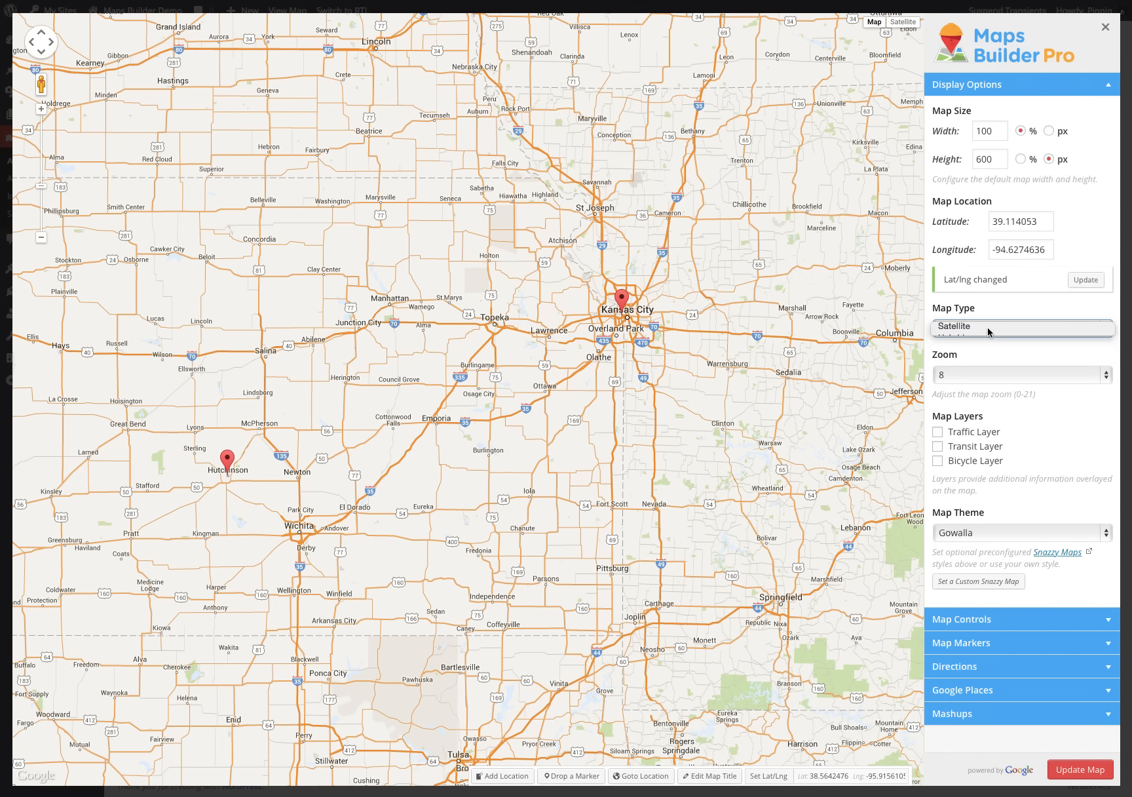
left_click(986, 325)
left_click(985, 339)
left_click(984, 333)
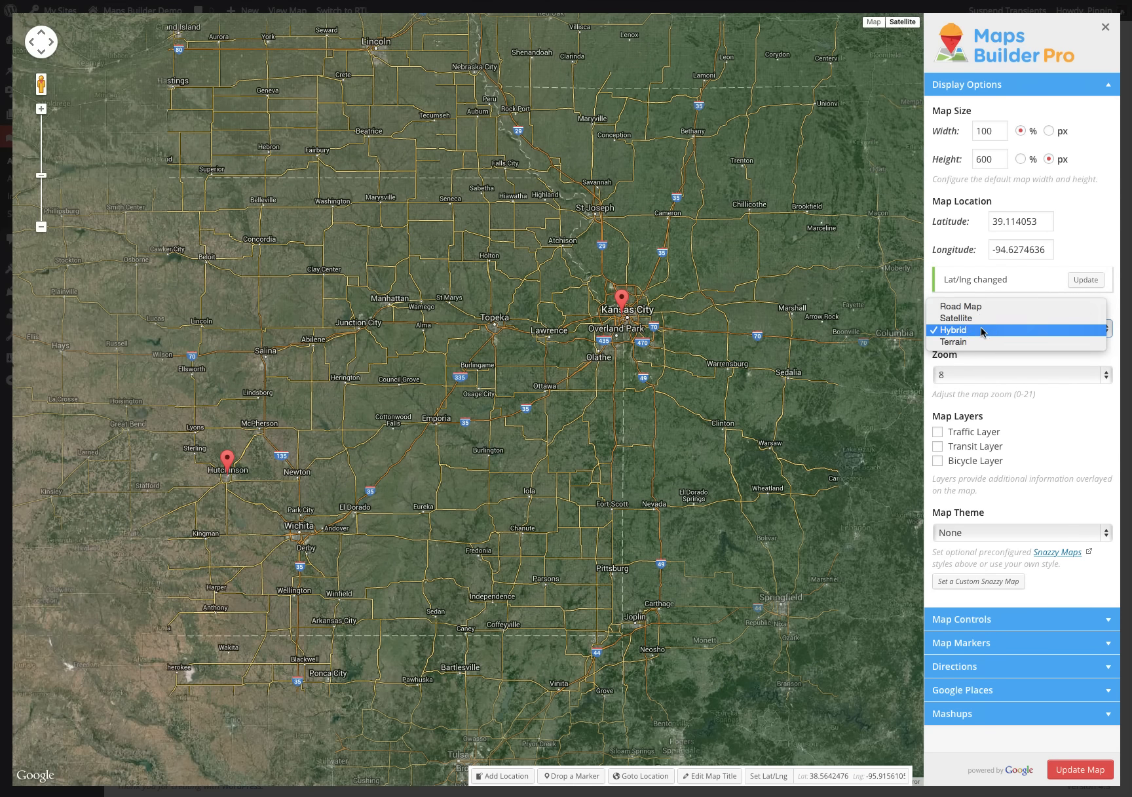
left_click(981, 307)
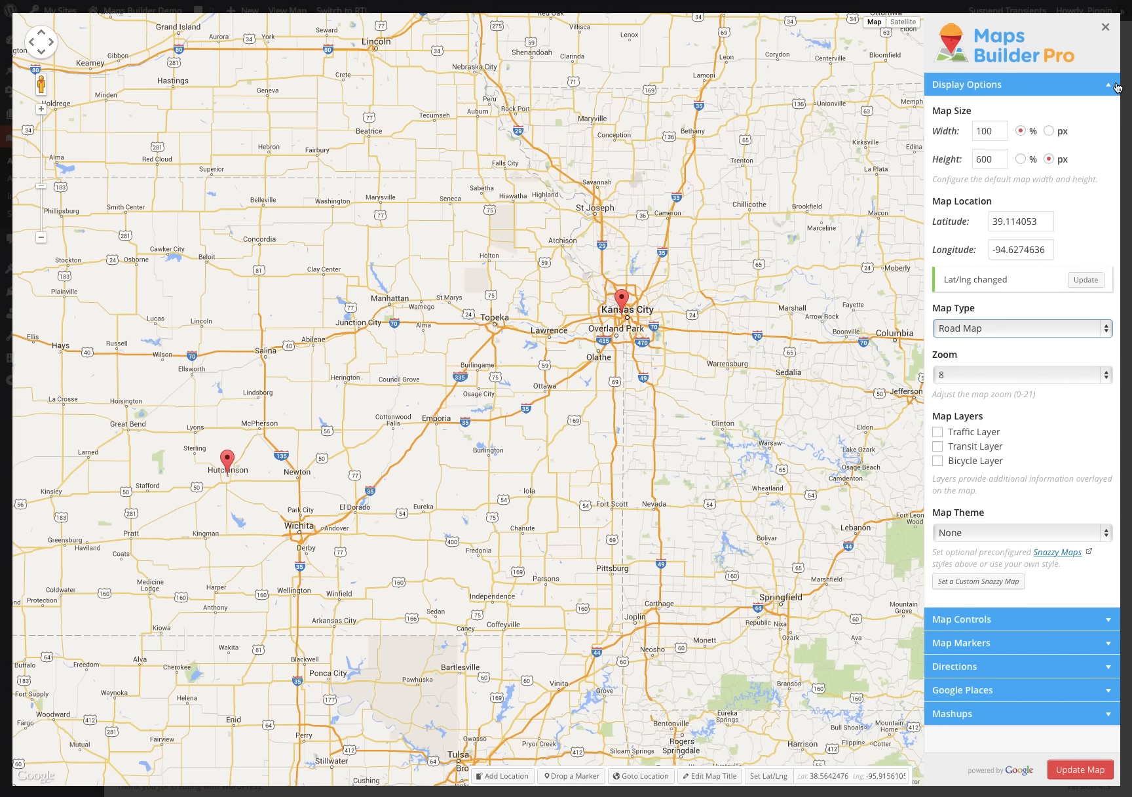
Step: Collapse the display options and check the map builder's map controls section
left_click(1107, 84)
left_click(1068, 109)
left_click(1064, 110)
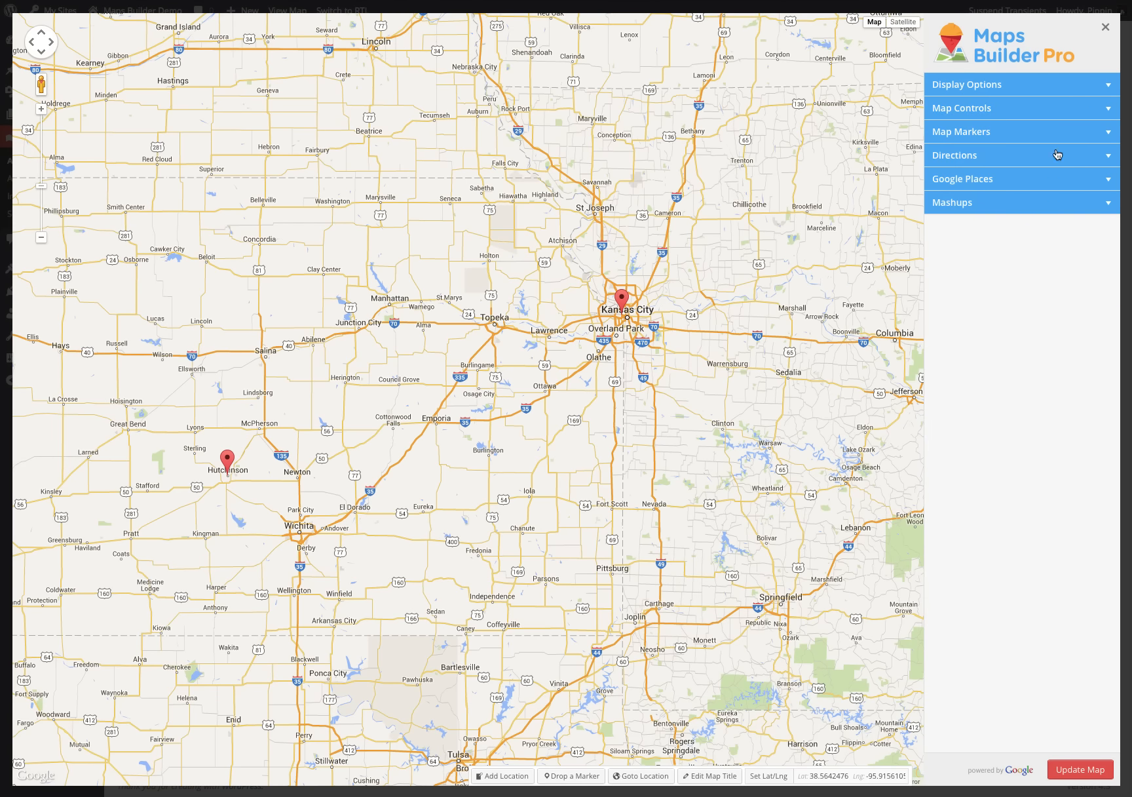
Step: Drop a marker on Manhattan, title it "Manhattan KS", save it and update the map
left_click(1053, 133)
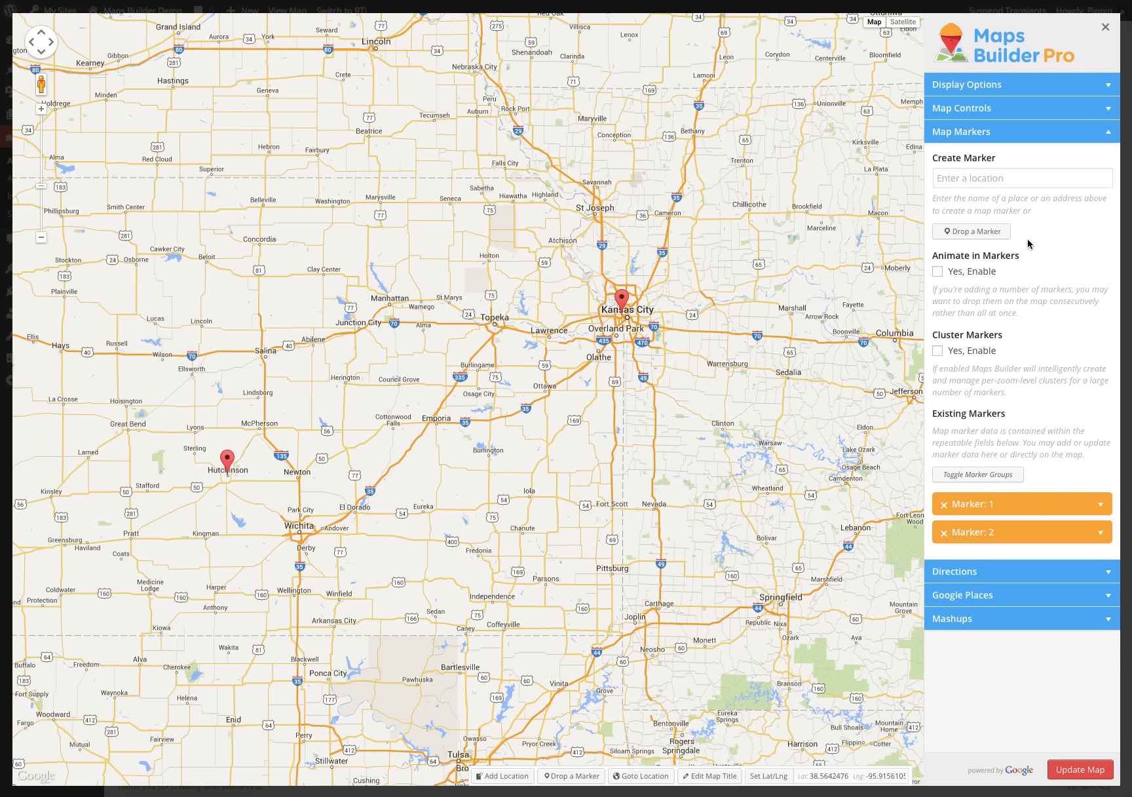
left_click(967, 237)
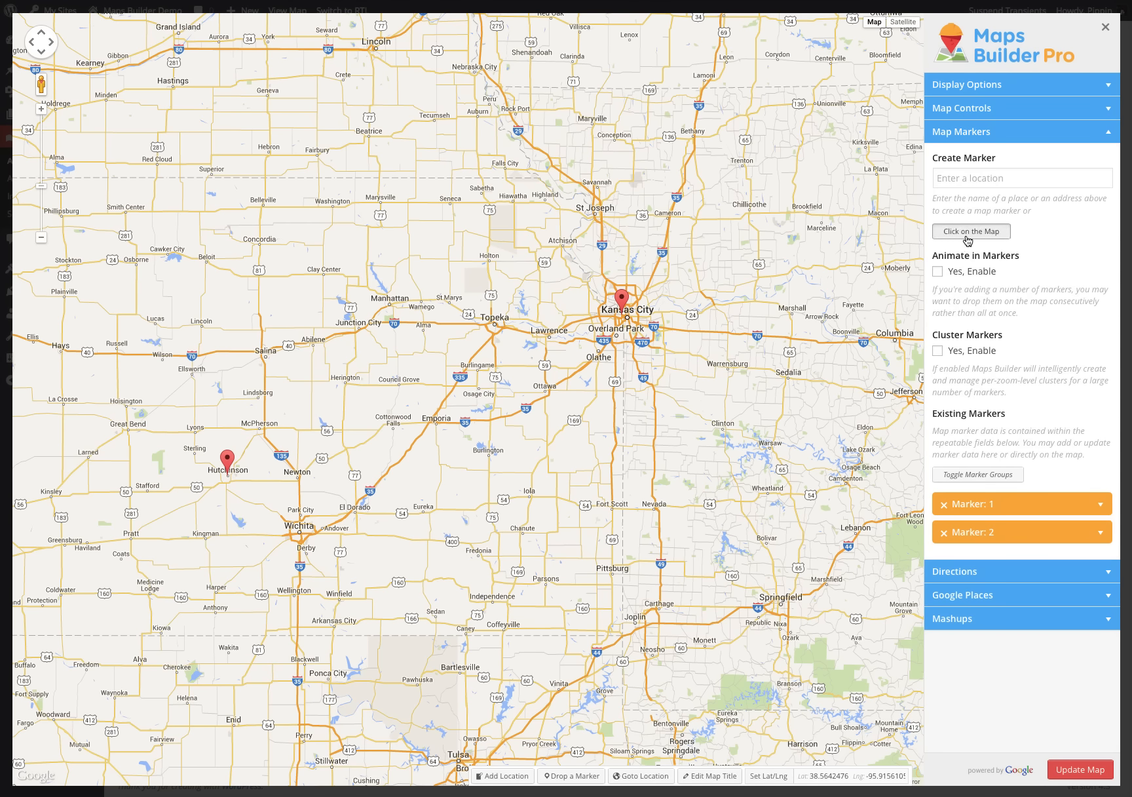
left_click(390, 304)
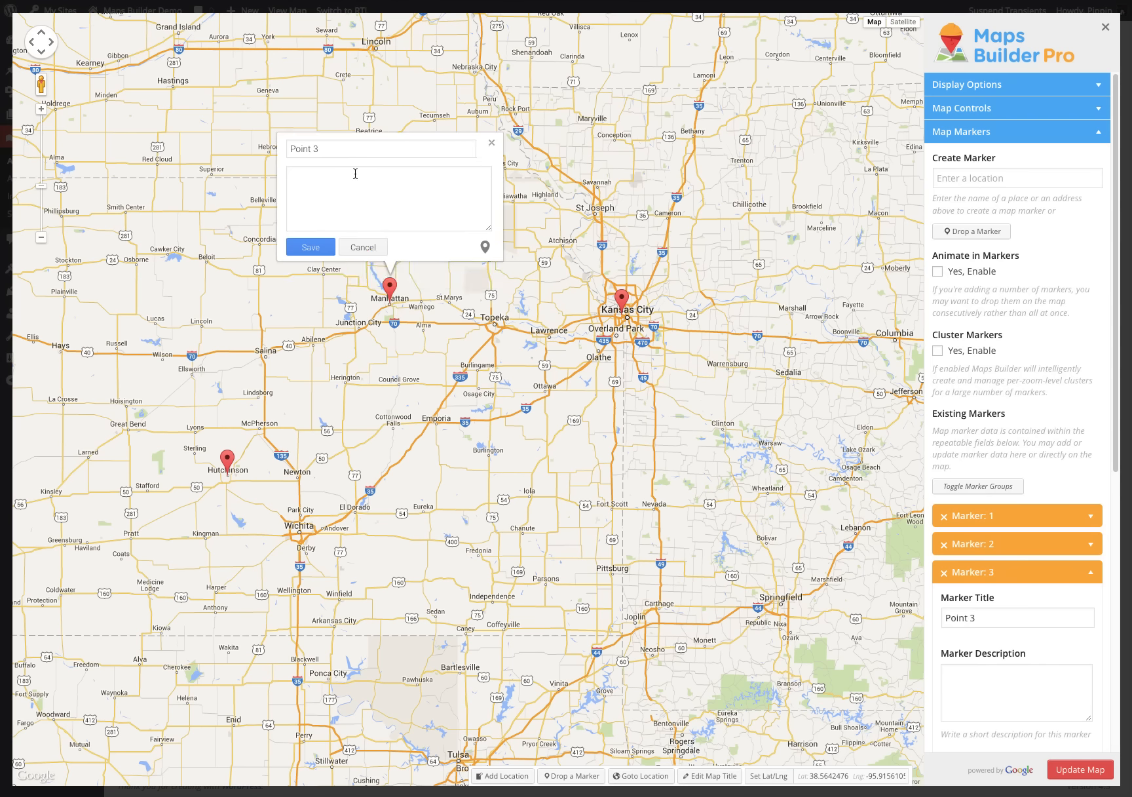
triple_click(335, 154)
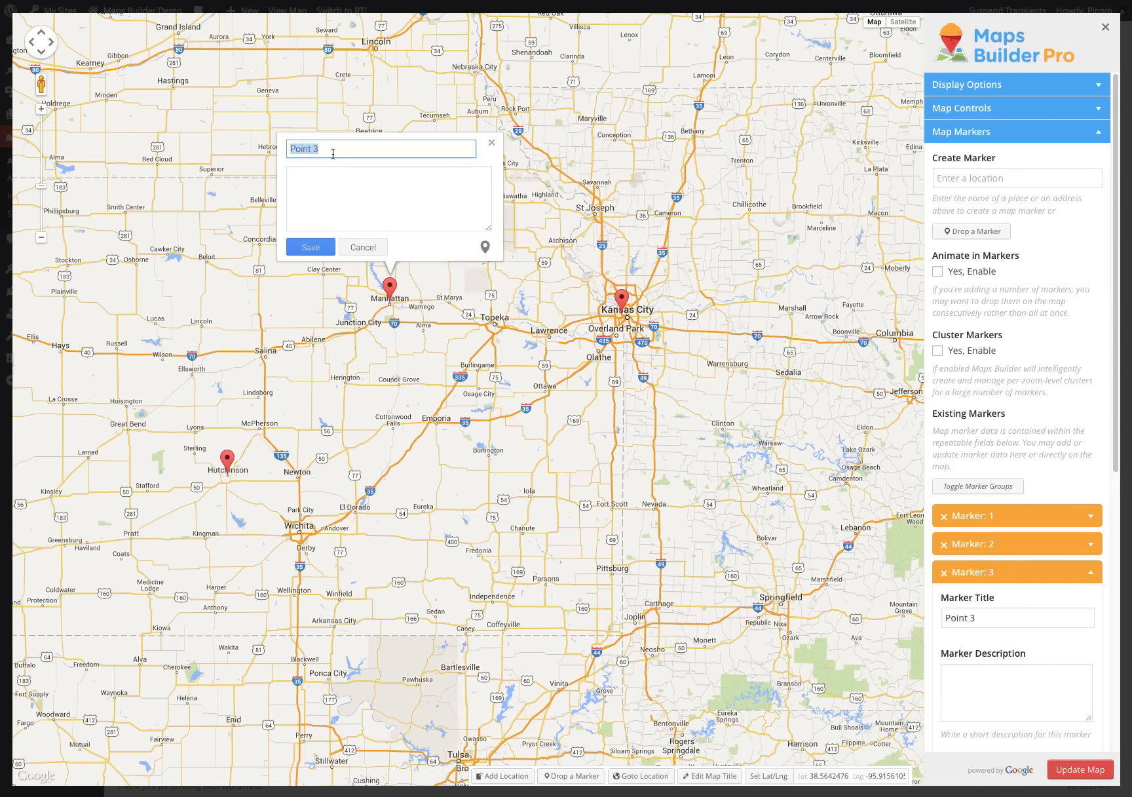
type("Manhattan KS")
left_click(311, 247)
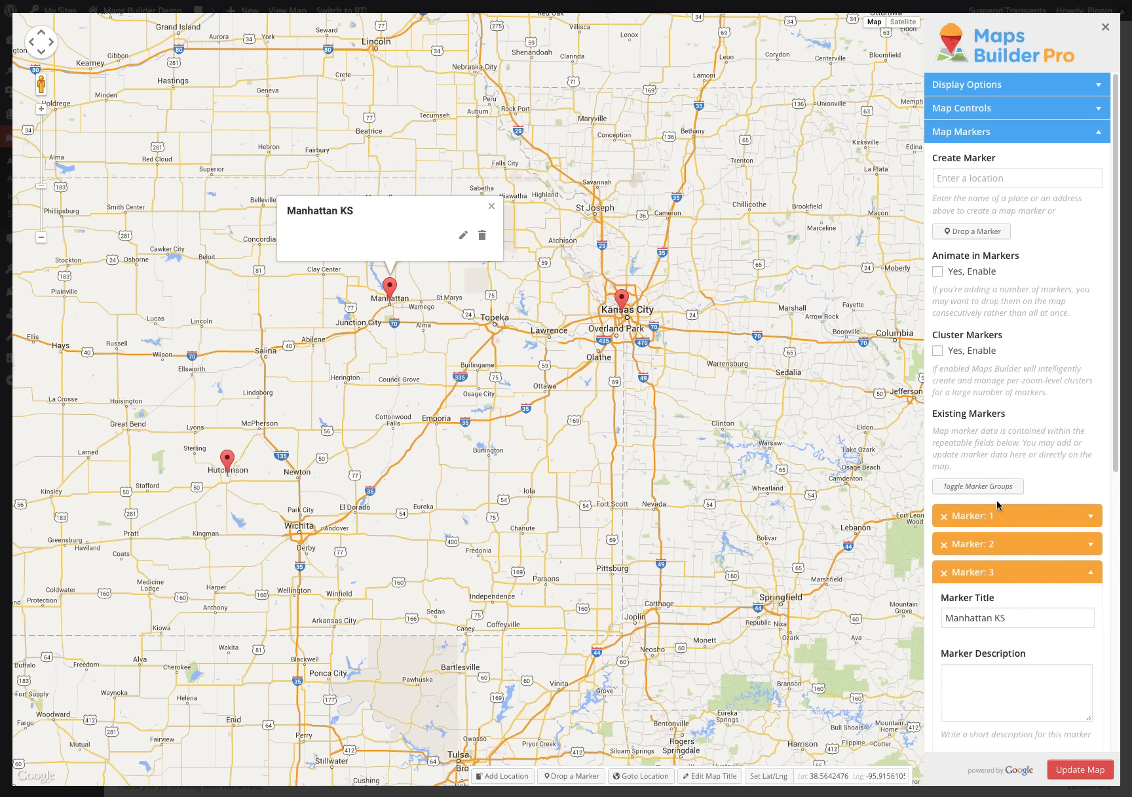
left_click(1080, 771)
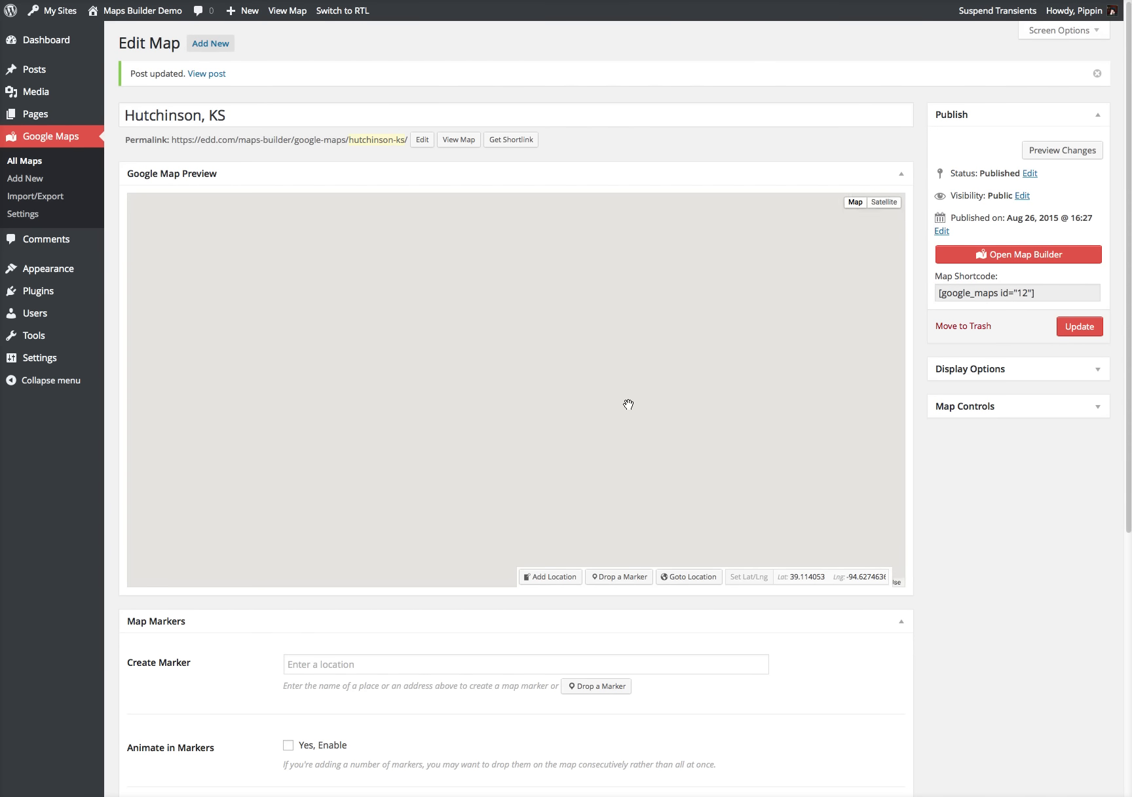
Step: View the published Hutchinson, KS map, zoom out to check all its markers, and return to the map editor
left_click(287, 10)
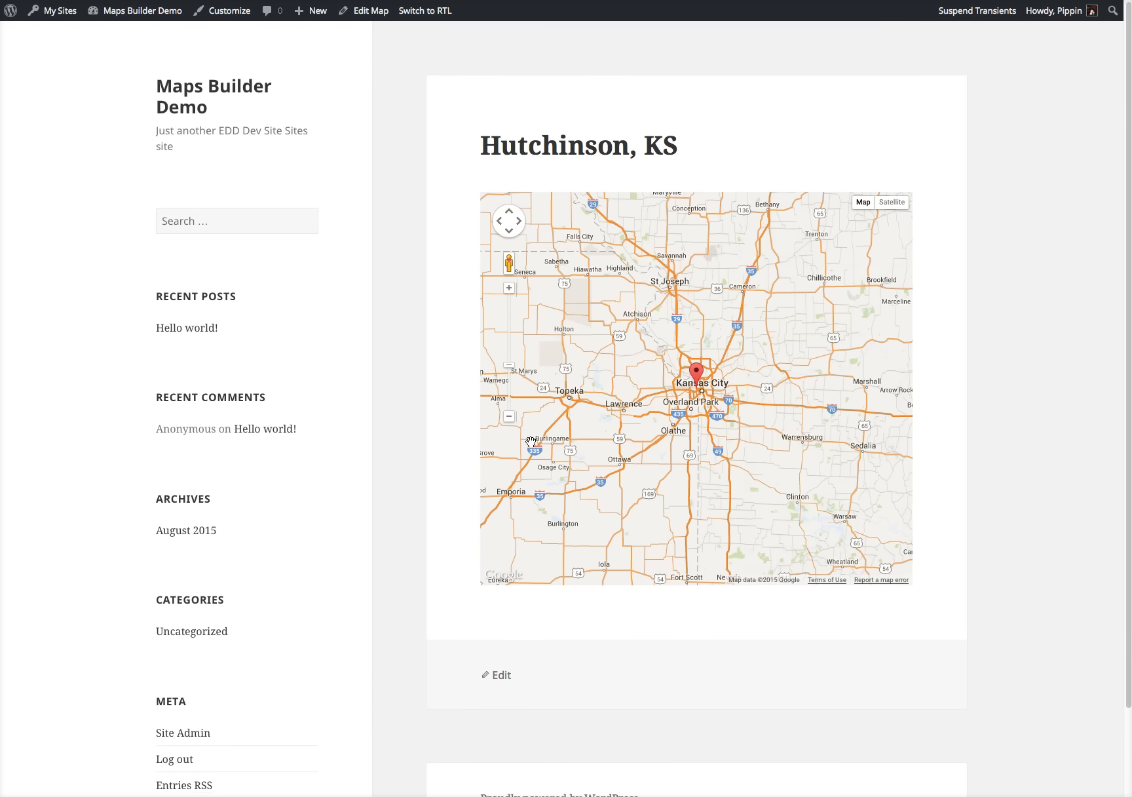
left_click(509, 417)
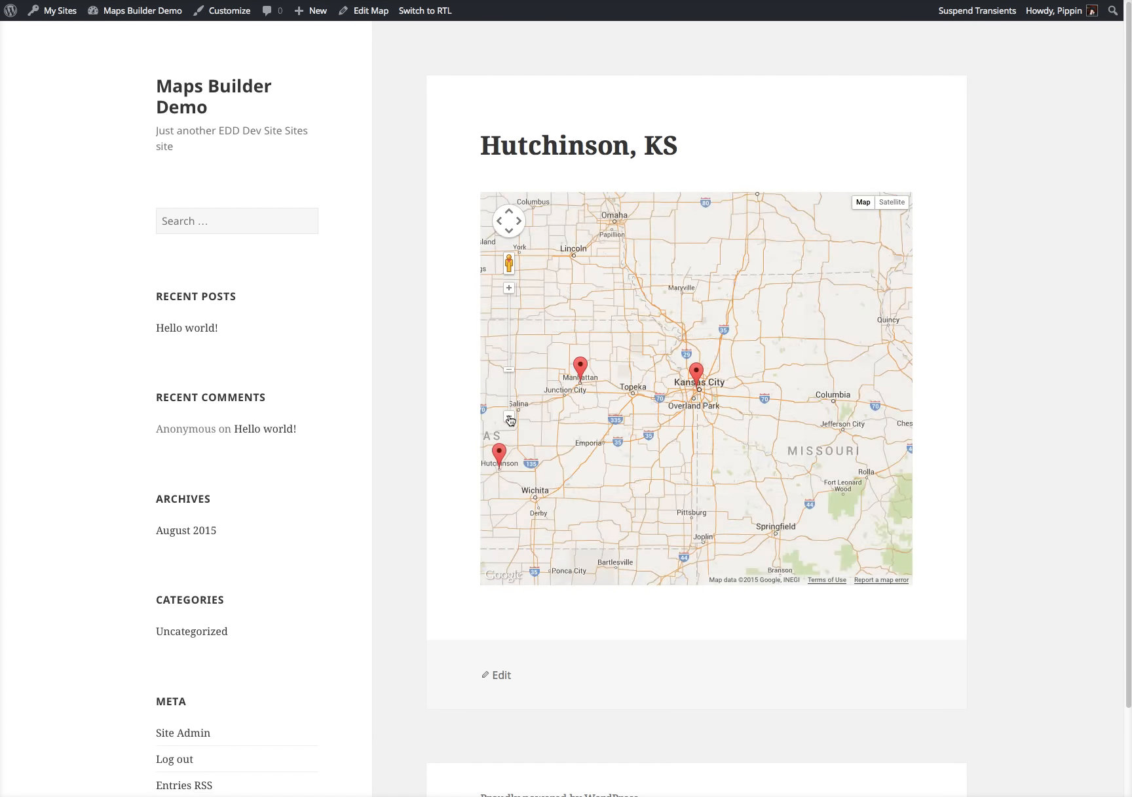
left_click(509, 417)
left_click(509, 417)
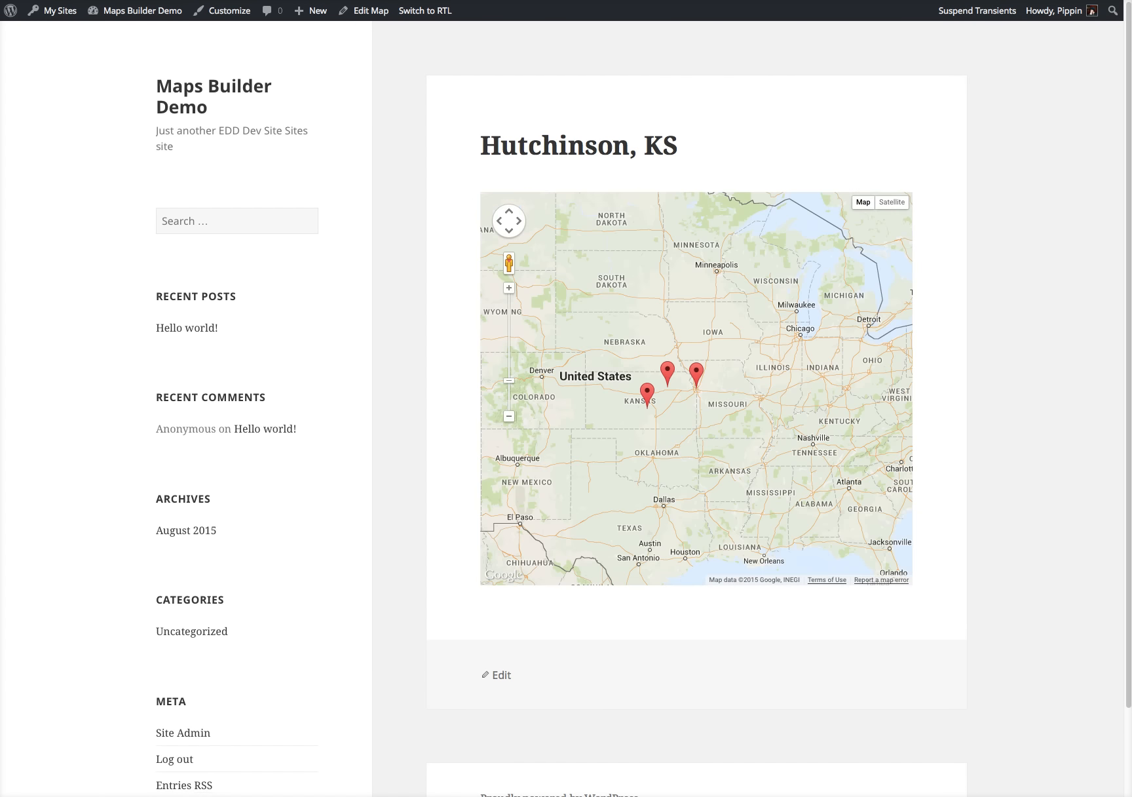
left_click(203, 1)
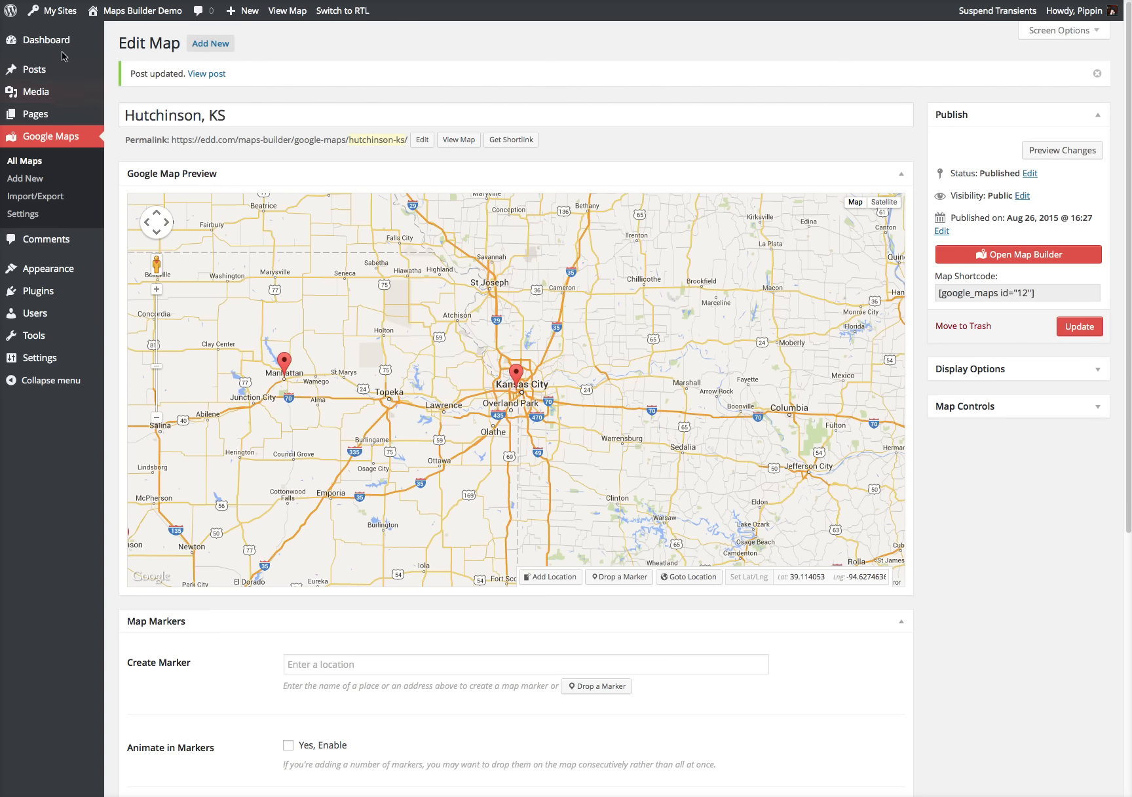
Step: Create a new post titled "Metropolitan Coffee"
left_click(48, 73)
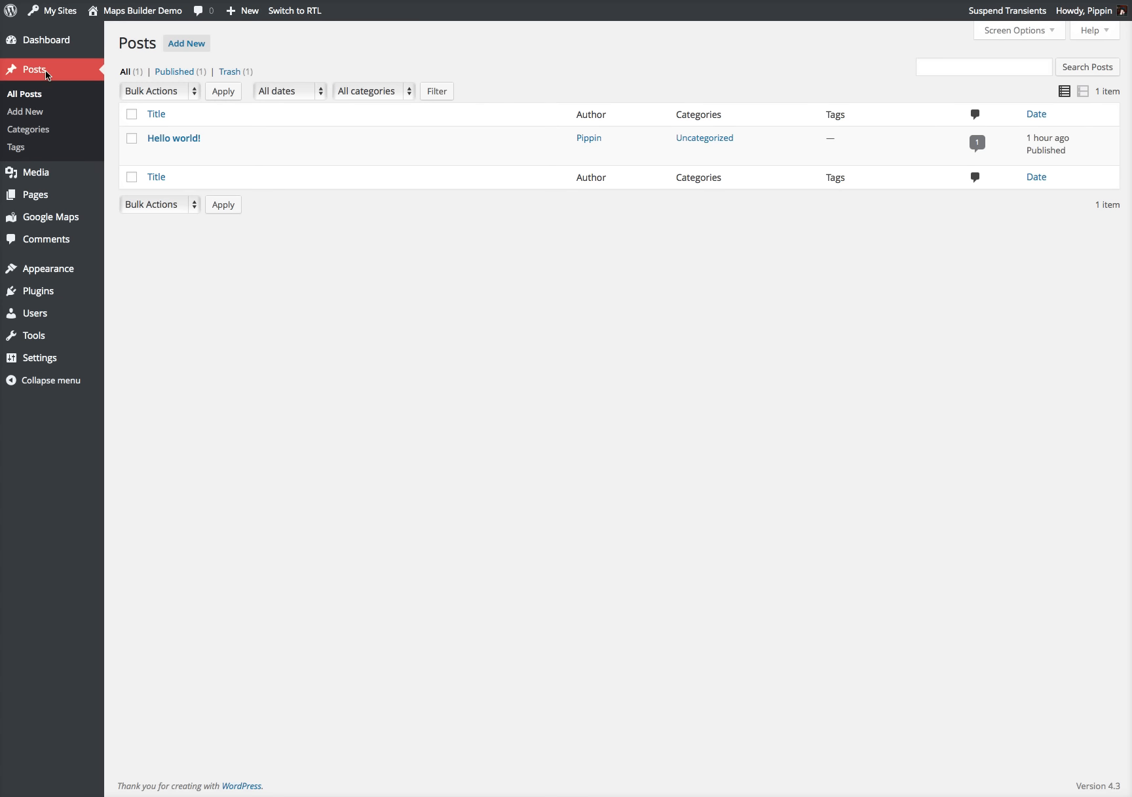
left_click(41, 114)
type("Met")
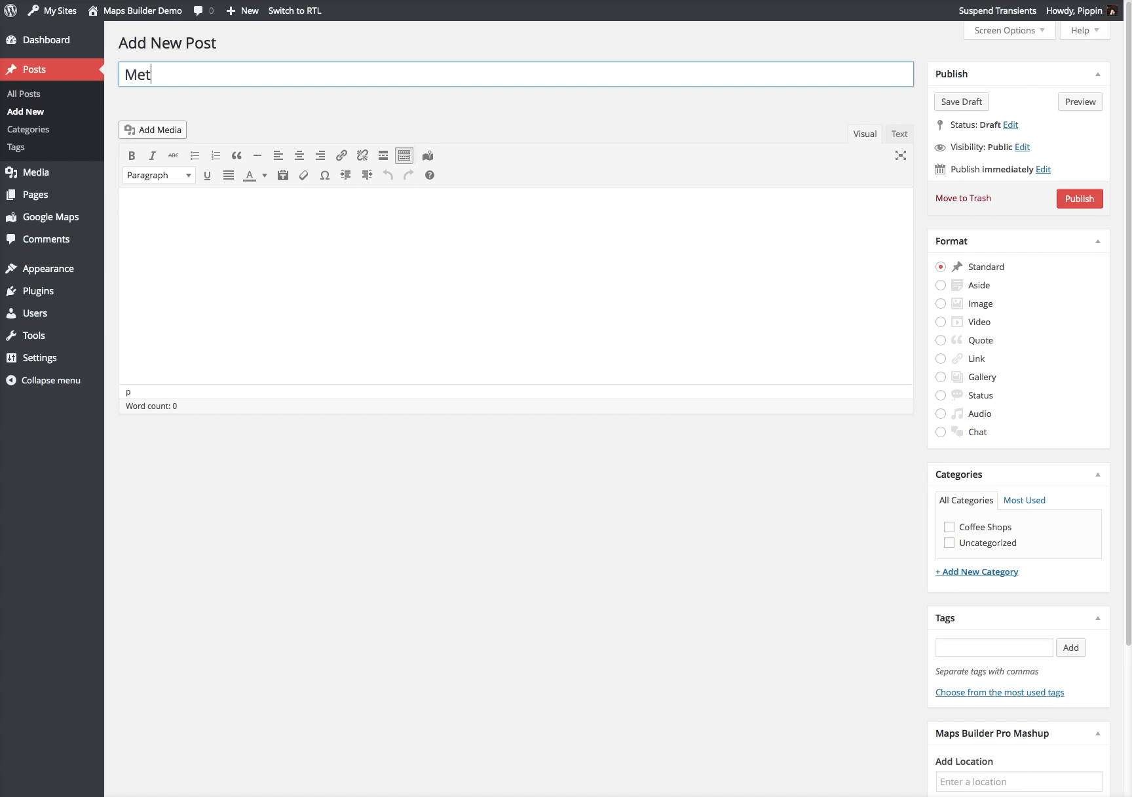
type("roppo")
key("BackSpace")
key("BackSpace")
type("olitan COf")
key("BackSpace")
key("BackSpace")
type("offee")
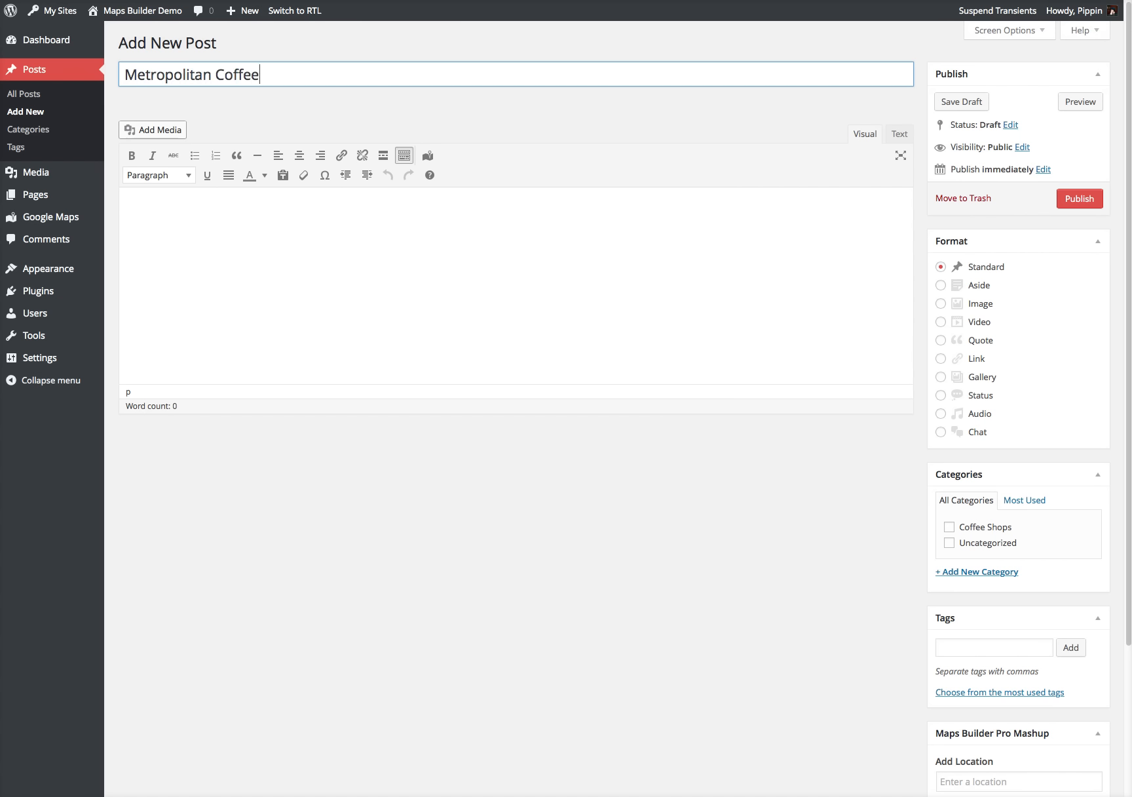
type(",")
key("BackSpace")
key("BackSpace")
key("Tab")
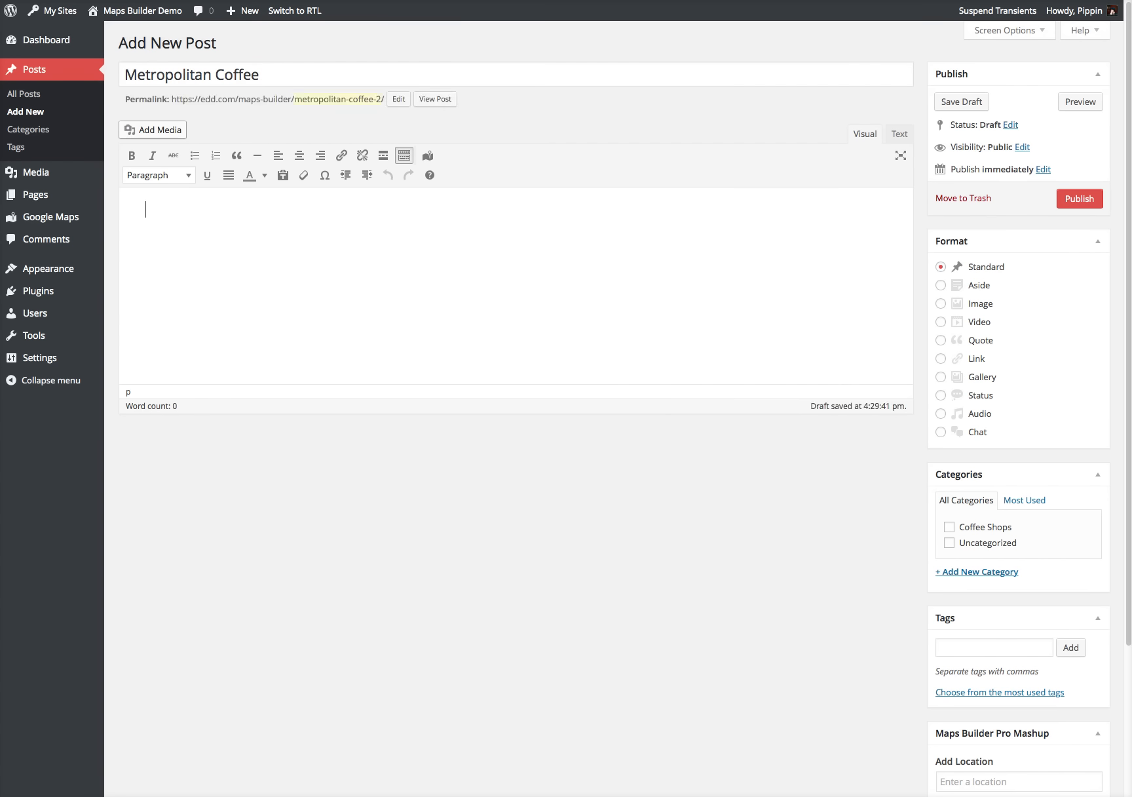
Step: Write "My favorite coffee shop in Hutchinson" as the post's content and assign it to the Coffee Shops category
type("My favorite")
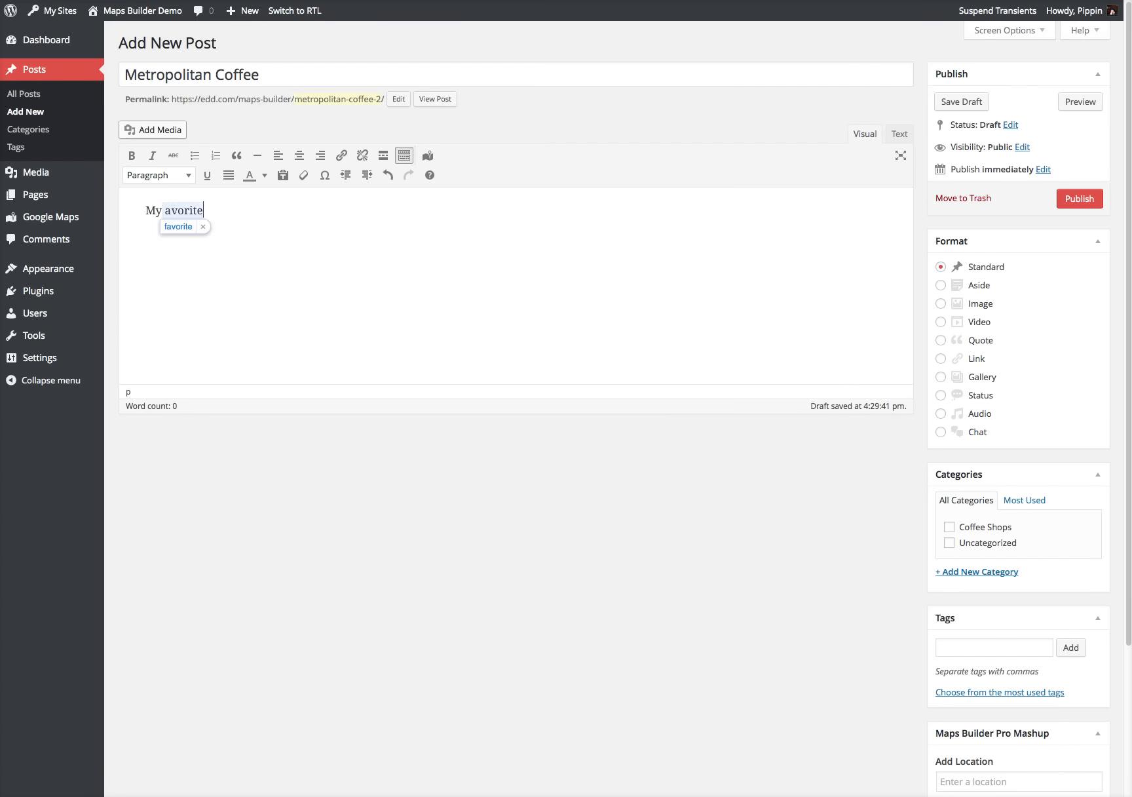
type(" coffee ")
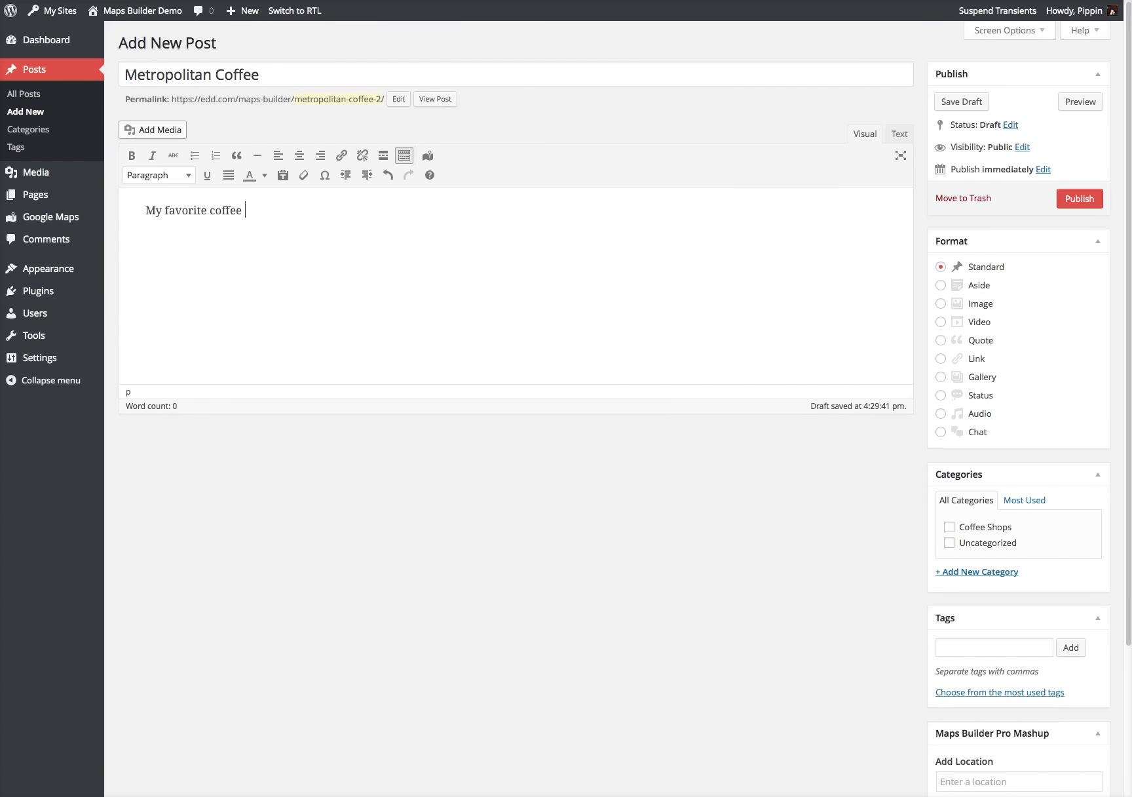
type("shop in Hutchinson")
left_click(992, 531)
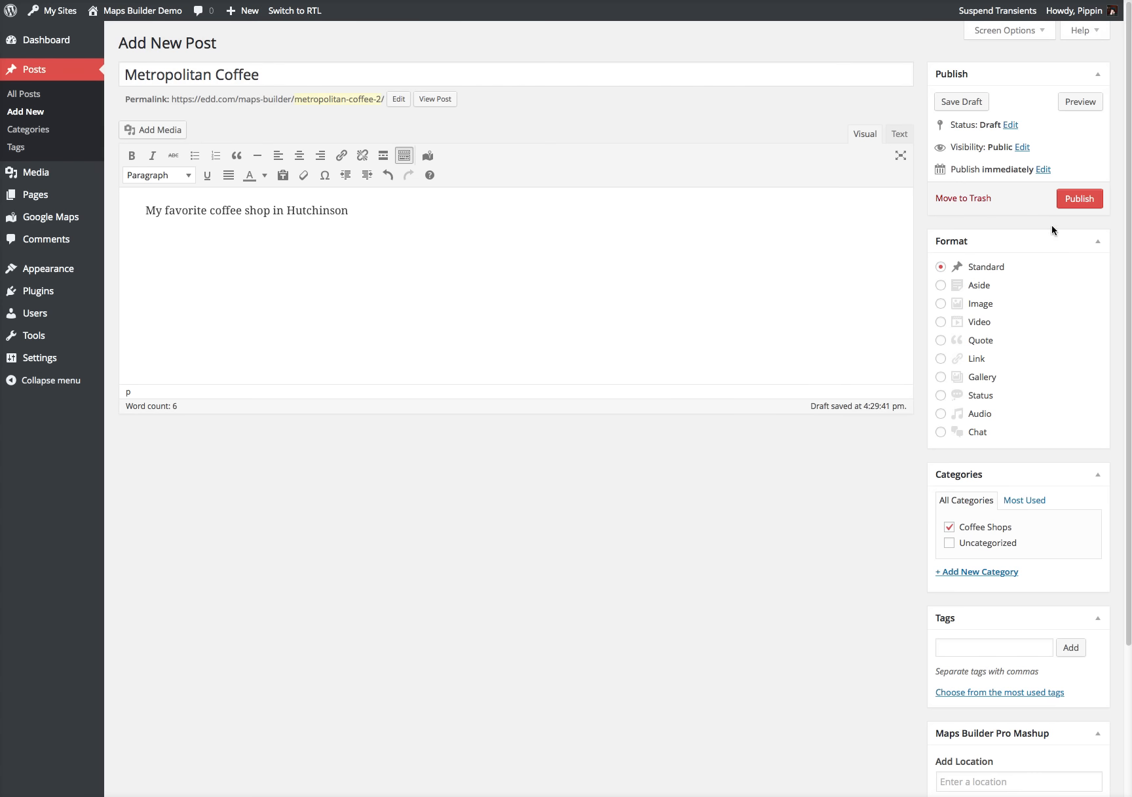
Step: Set the post's Maps Builder Pro Mashup location to the suggested Metropolitan Coffee shop and look over its location fields
scroll(926, 501, "down", 3)
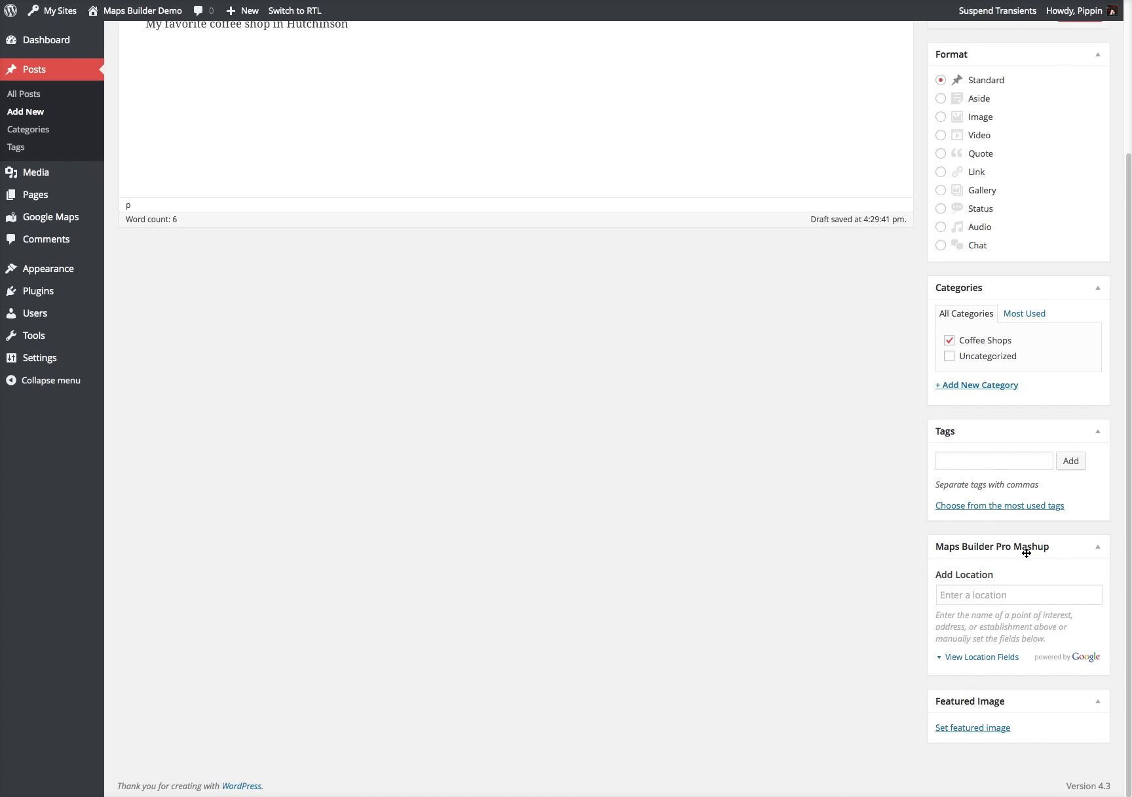
left_click(986, 597)
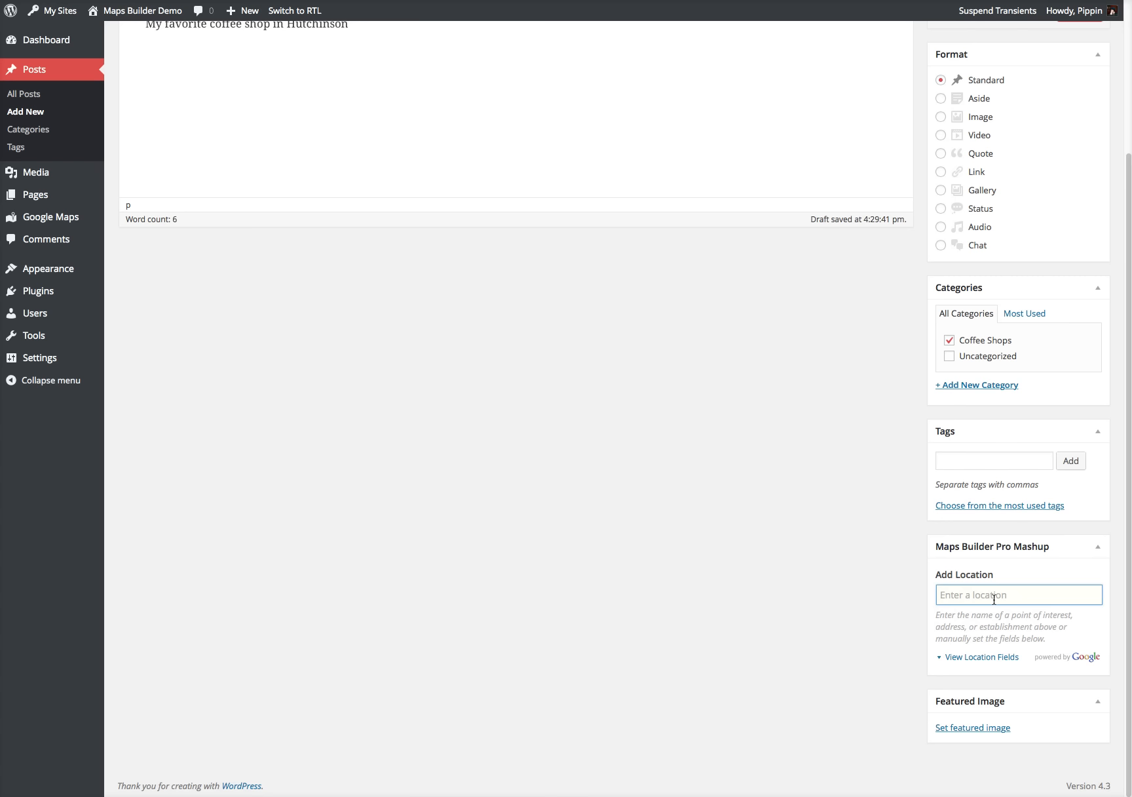
type("Metro")
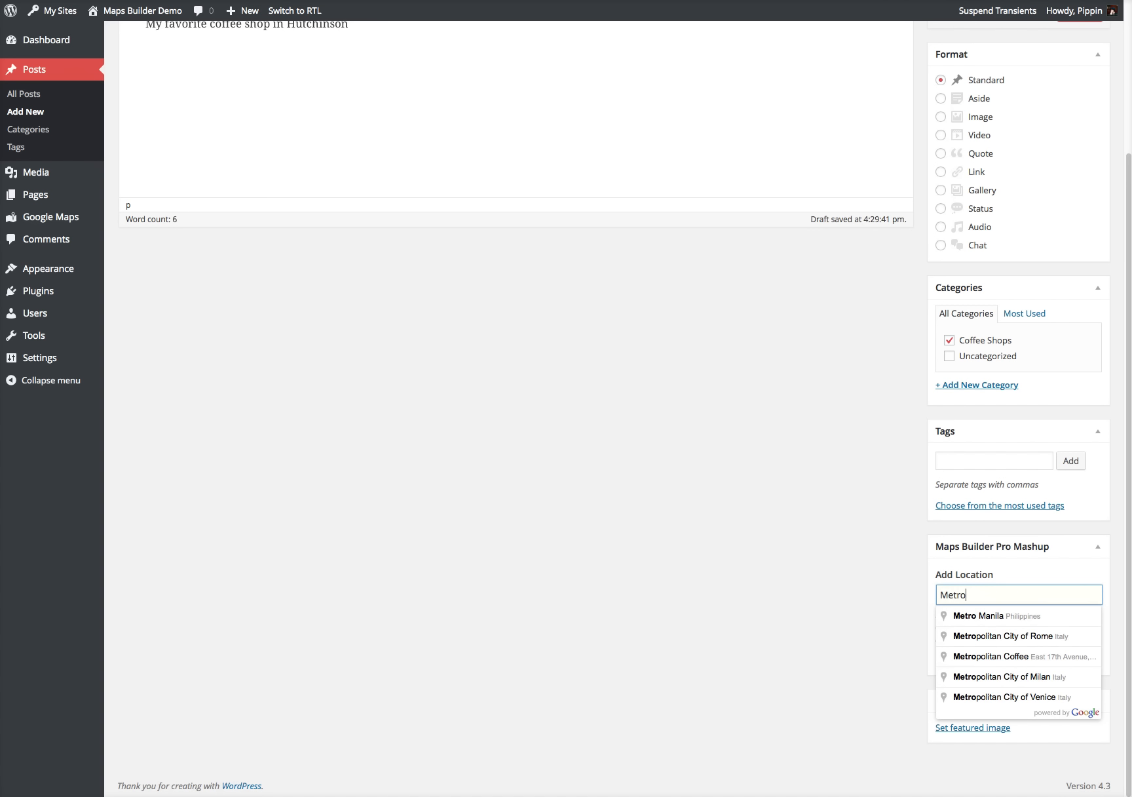
left_click(1007, 656)
scroll(874, 629, "down", 2)
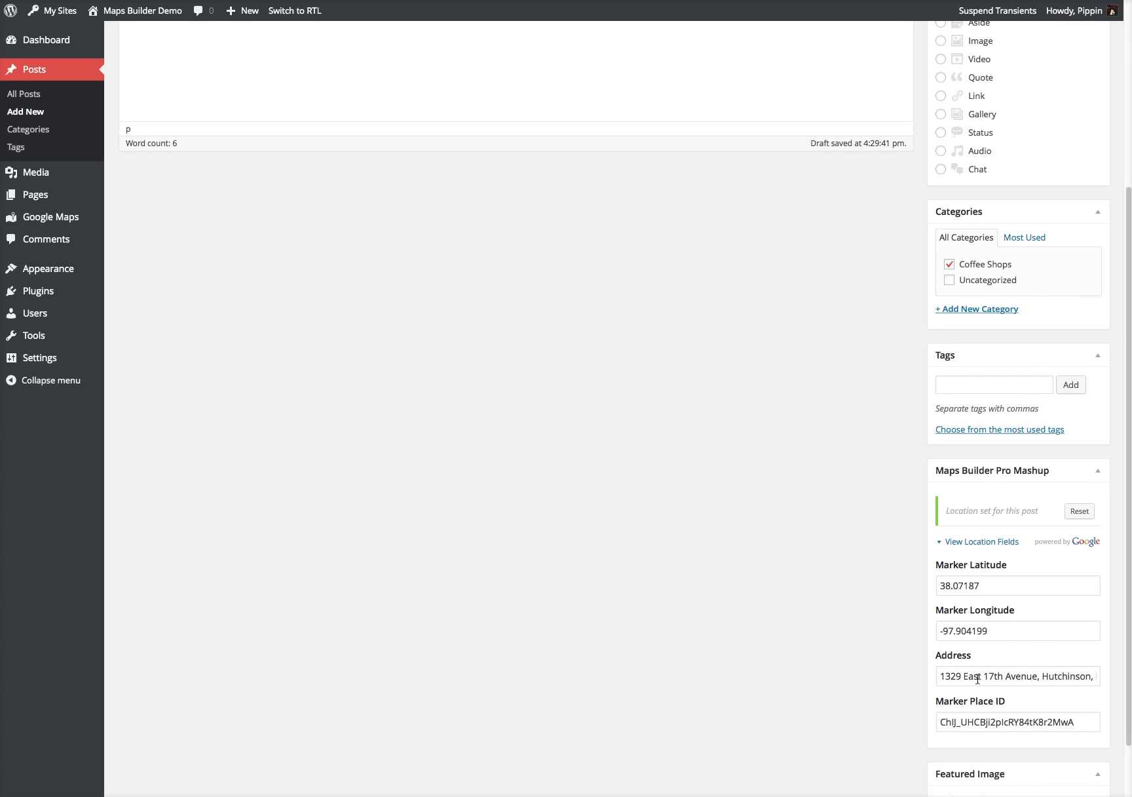
scroll(976, 665, "up", 1)
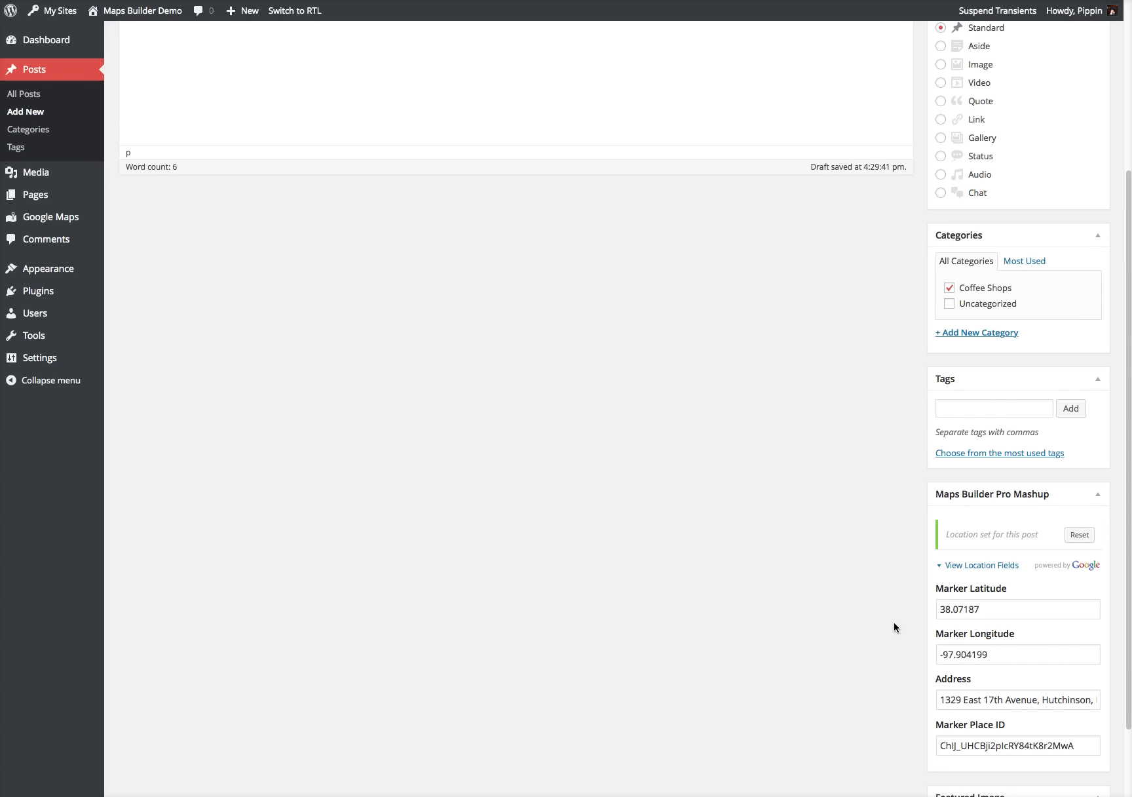
Step: Publish the Metropolitan Coffee post and start another new post
scroll(953, 568, "up", 4)
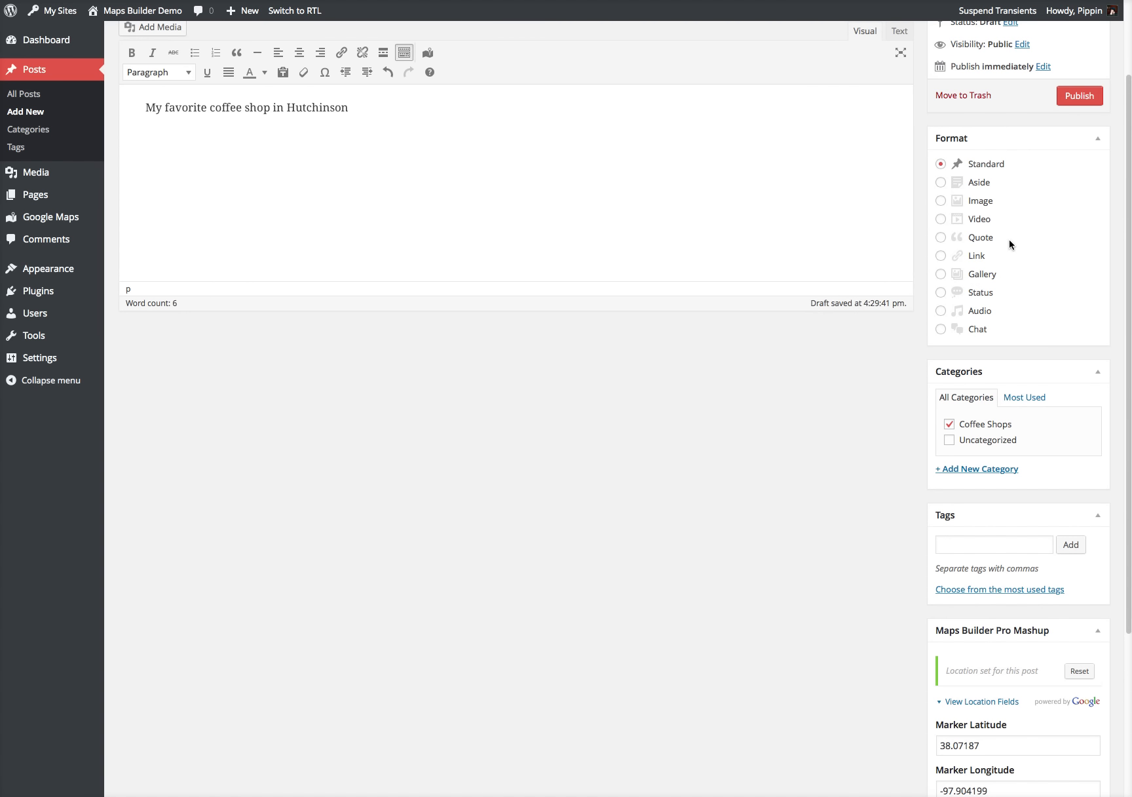
left_click(1101, 95)
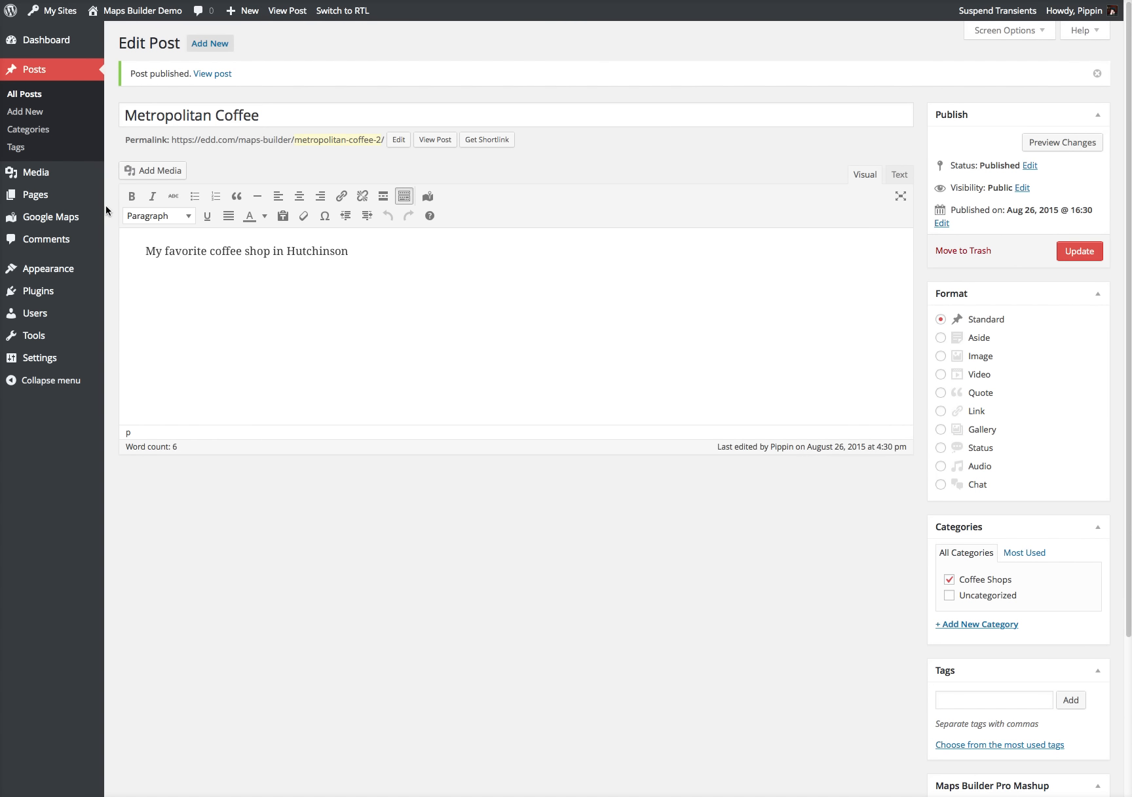
left_click(44, 112)
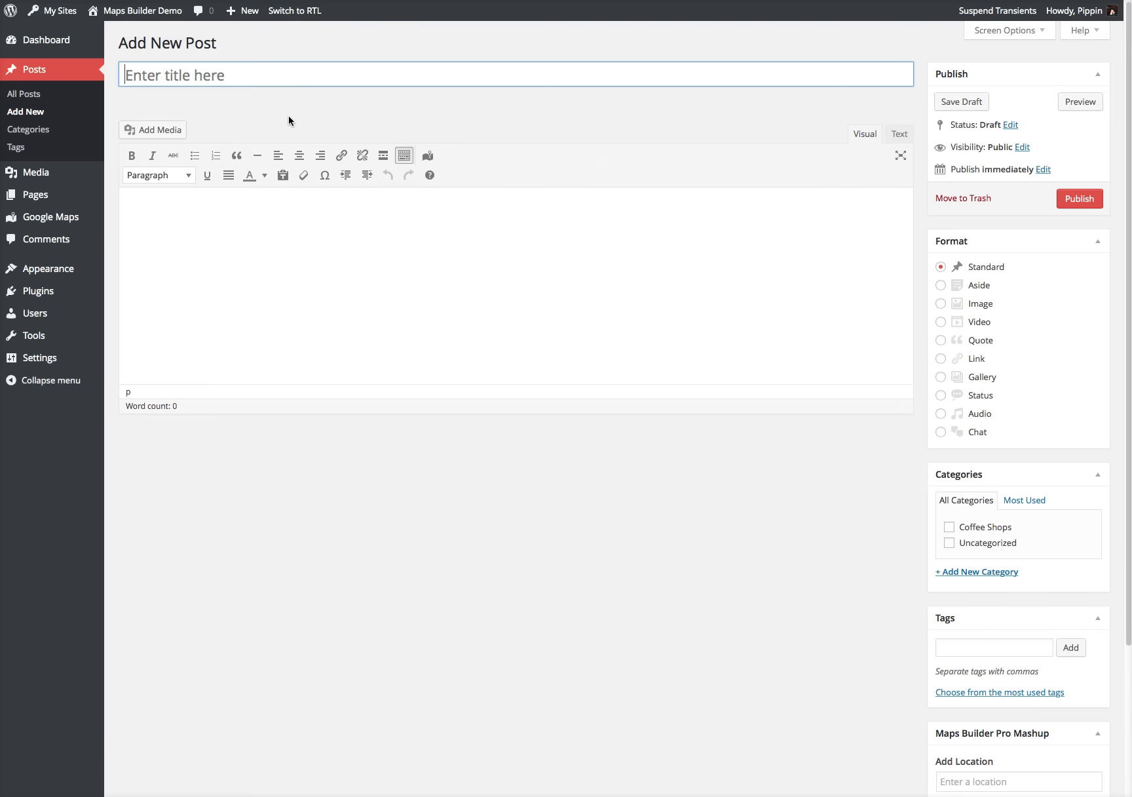